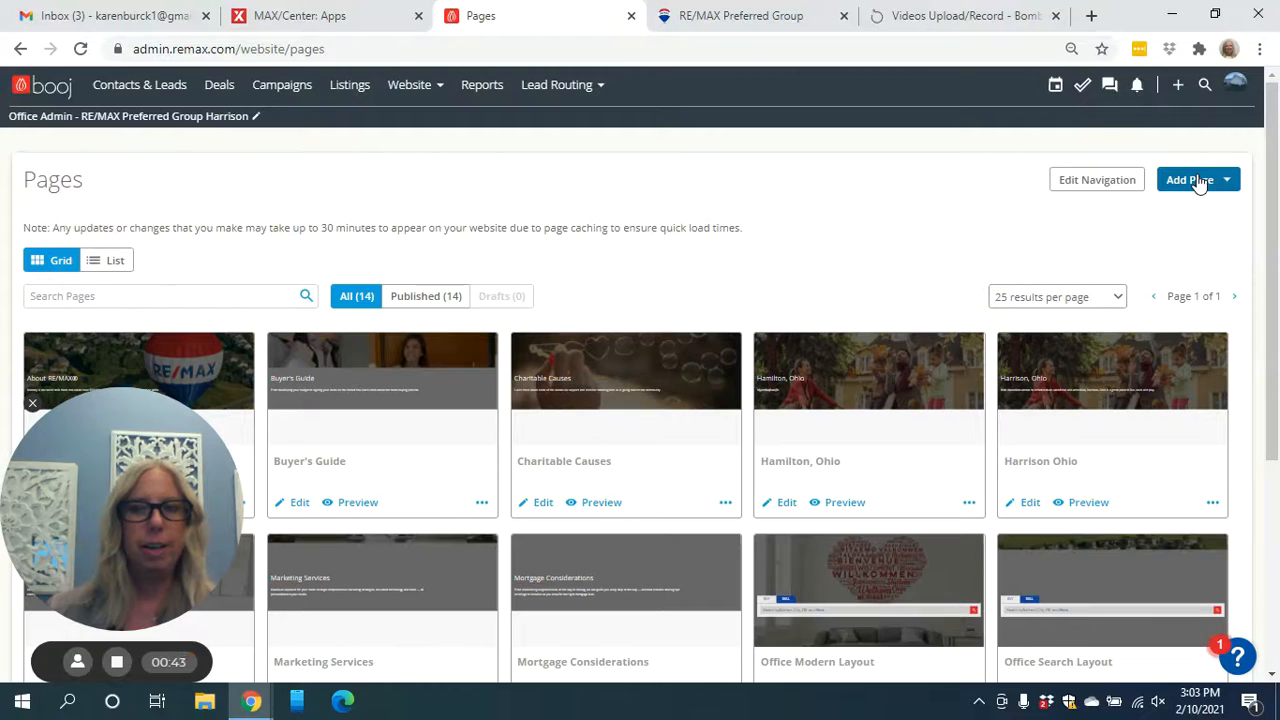
Start a new blank website page and name it "Top Subdivisions in West Chester".
{"action": "left_click", "coordinate": [1198, 182]}
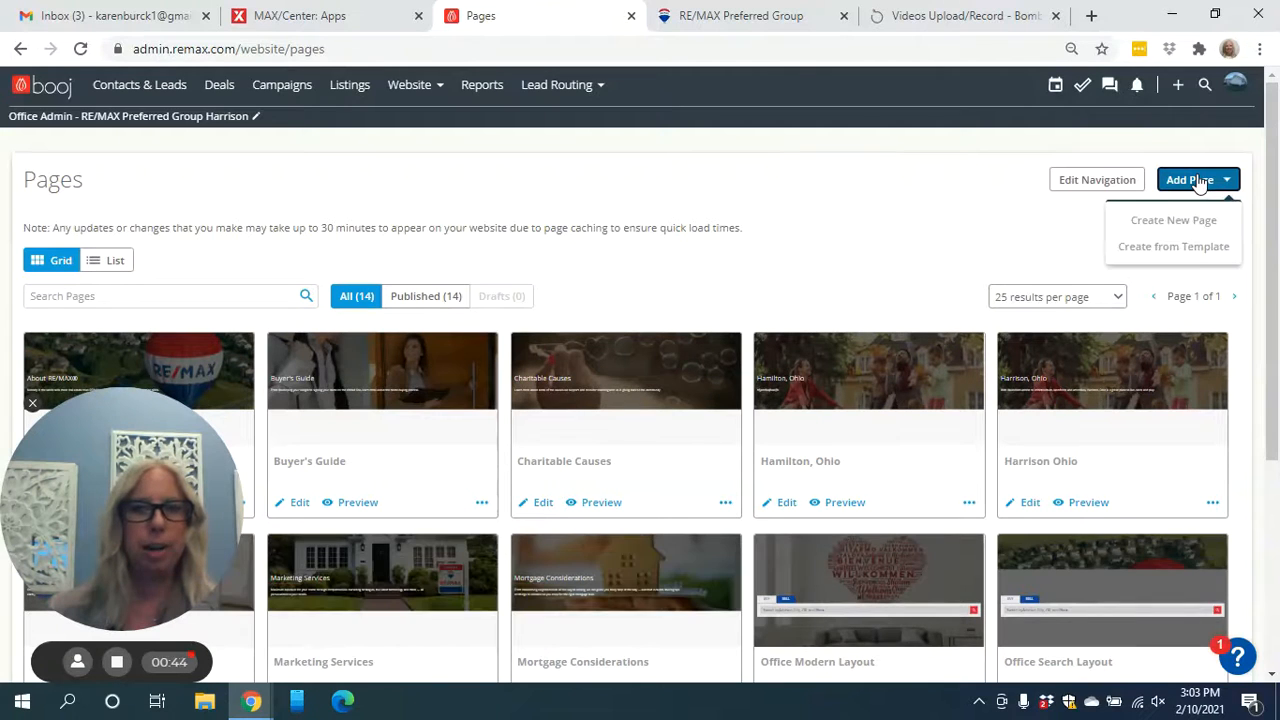
{"action": "left_click", "coordinate": [1174, 222]}
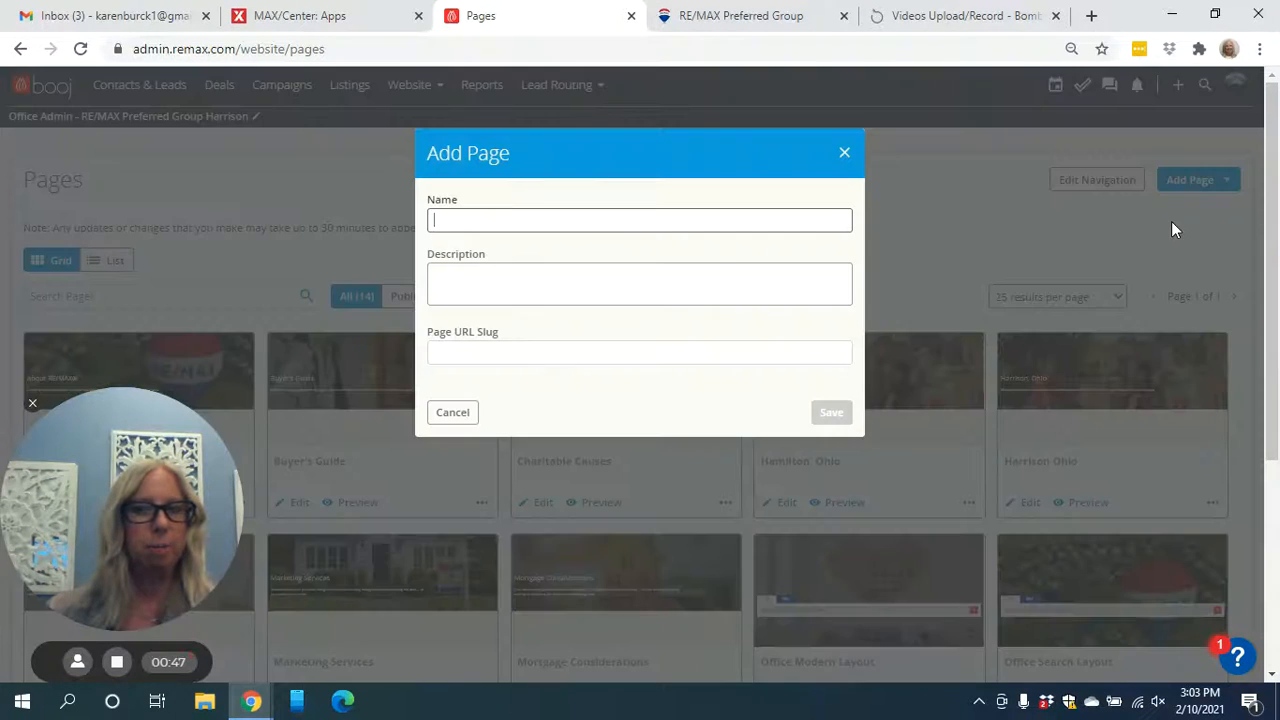
{"action": "left_click", "coordinate": [591, 213]}
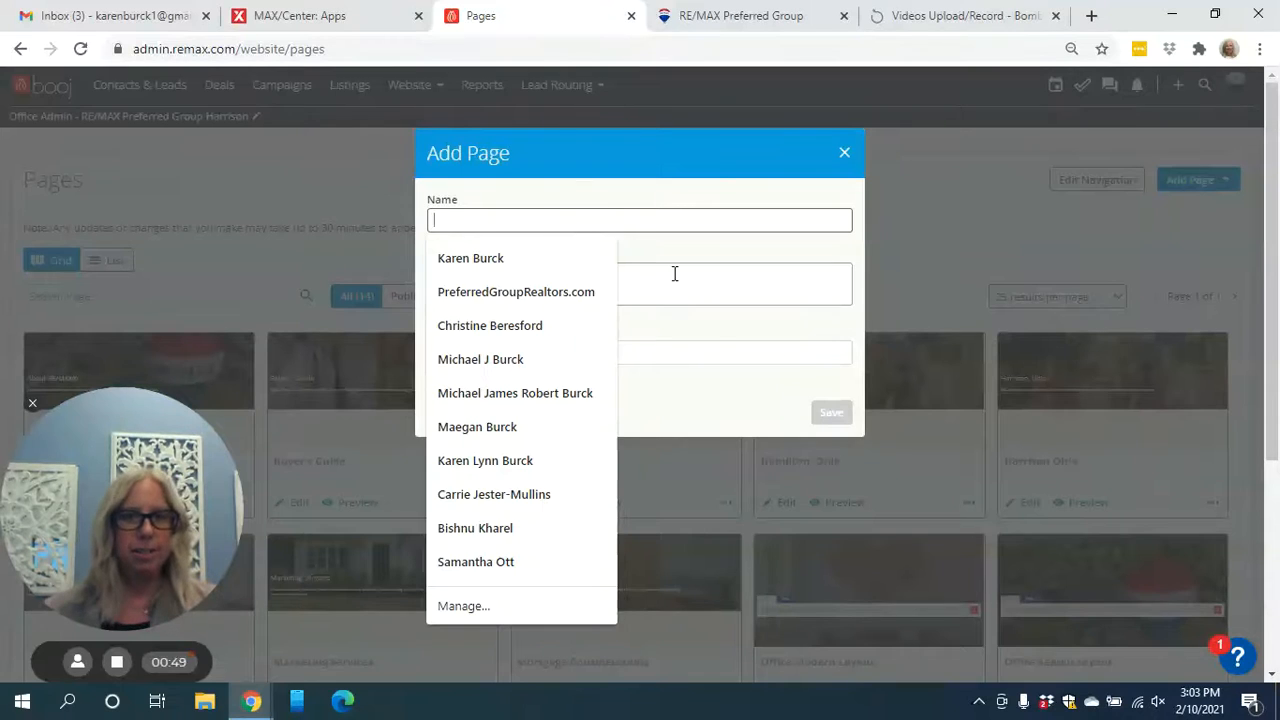
{"action": "type", "text": "Top Subdivisions in"}
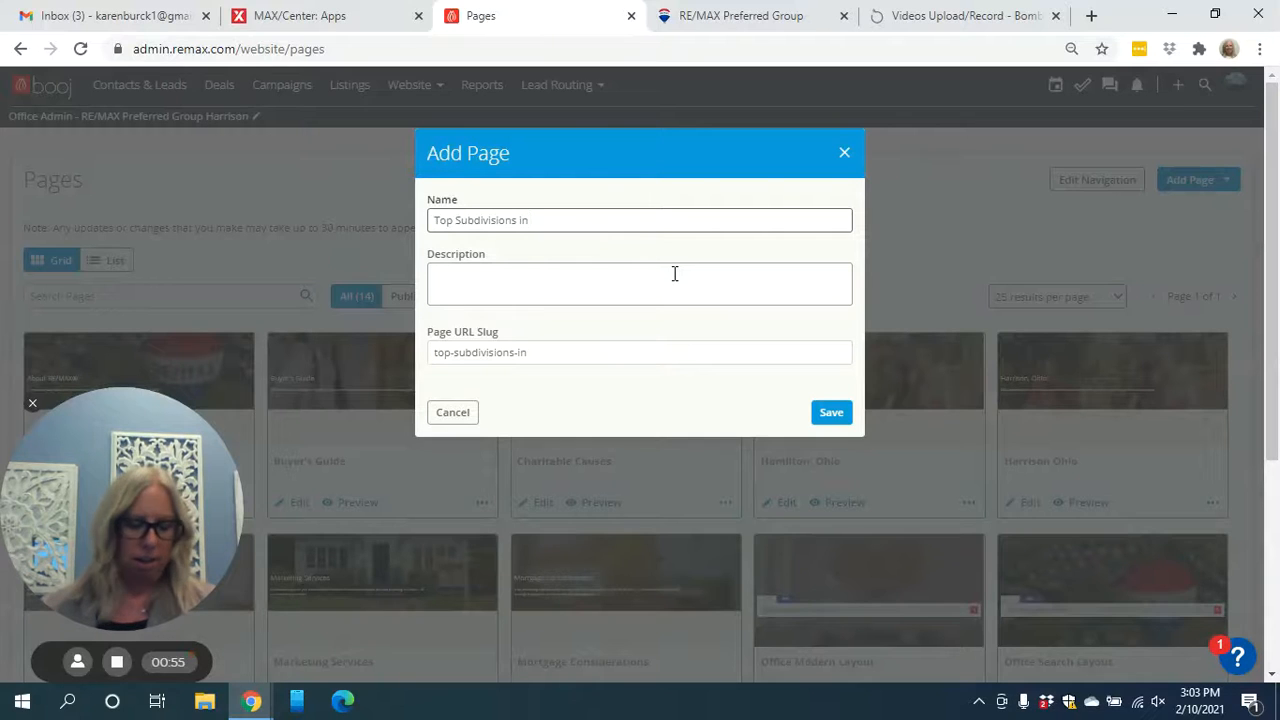
{"action": "type", "text": "West Chester"}
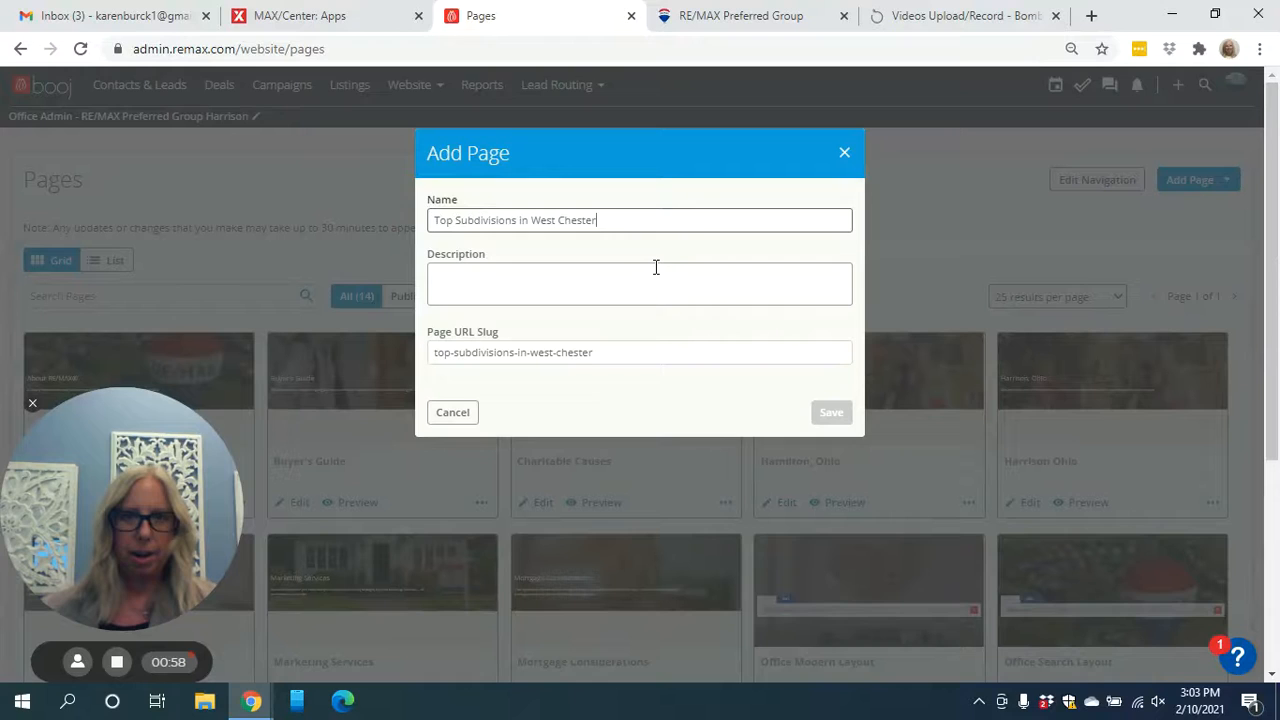
Enter the page description "Best neighborhoods to live in - West Chester homes for sale".
{"action": "left_click", "coordinate": [656, 267]}
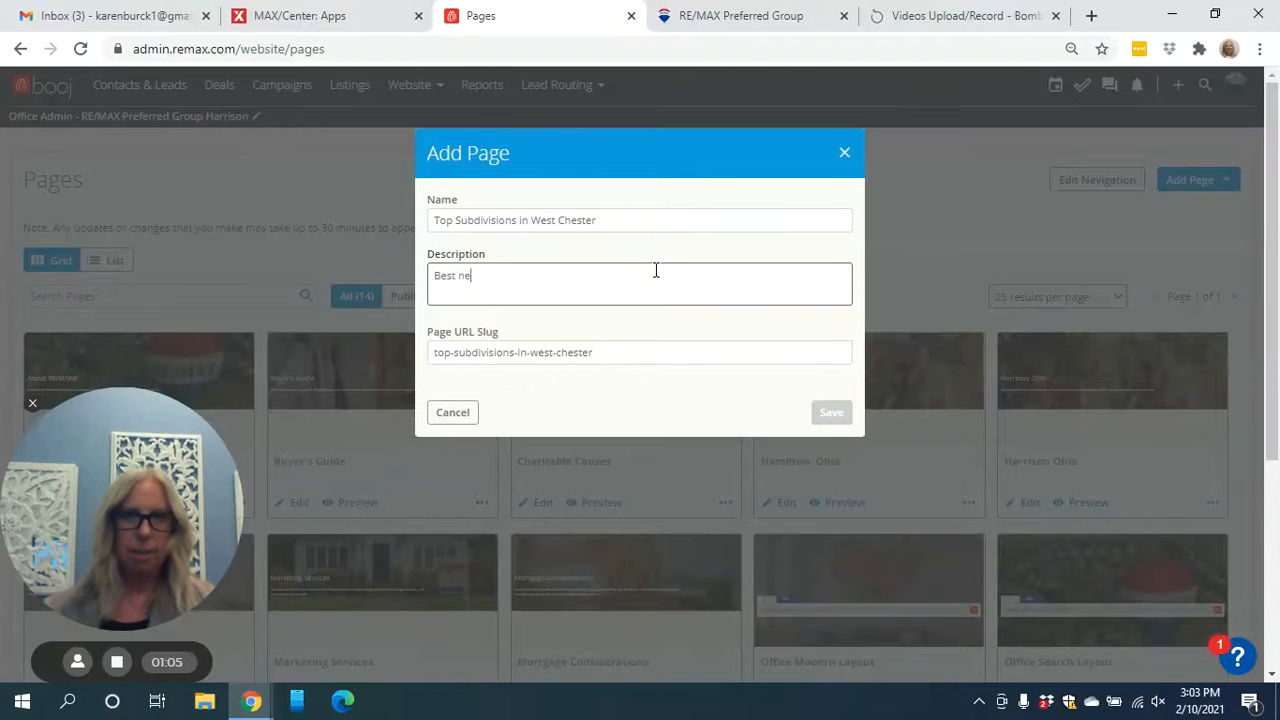
{"action": "type", "text": "Best neighbor"}
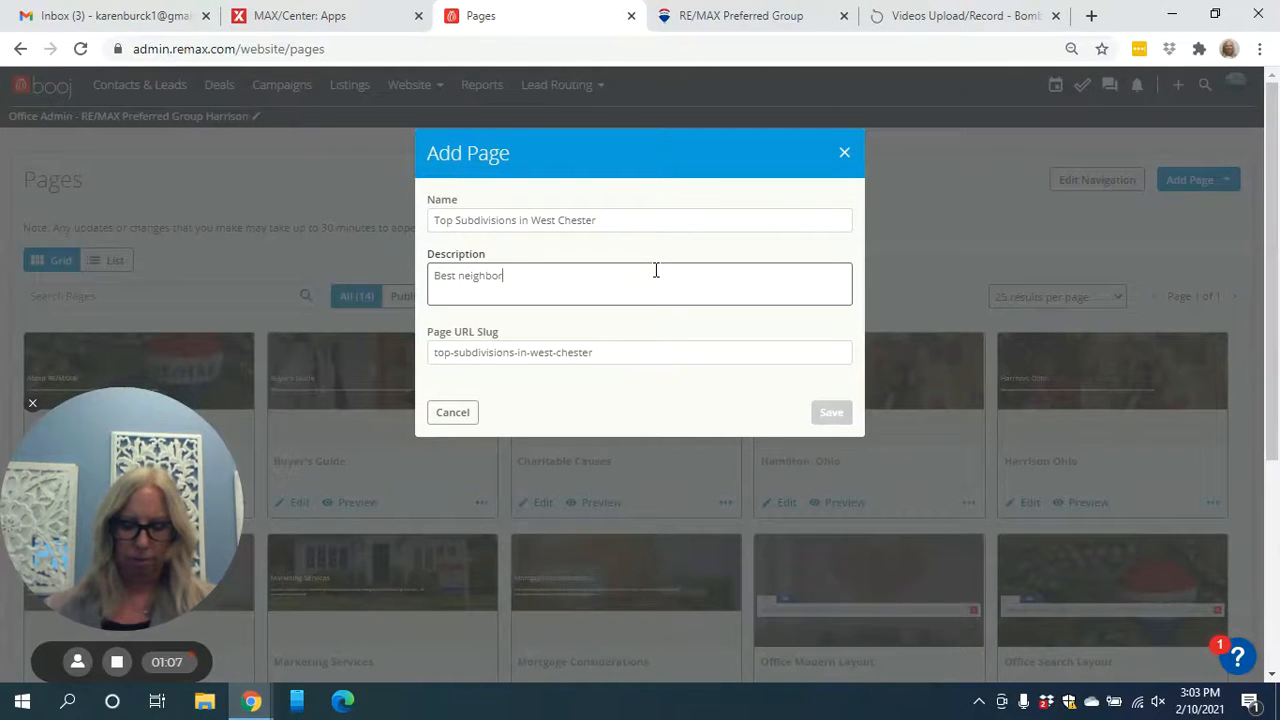
{"action": "type", "text": "hoods to live in  - W"}
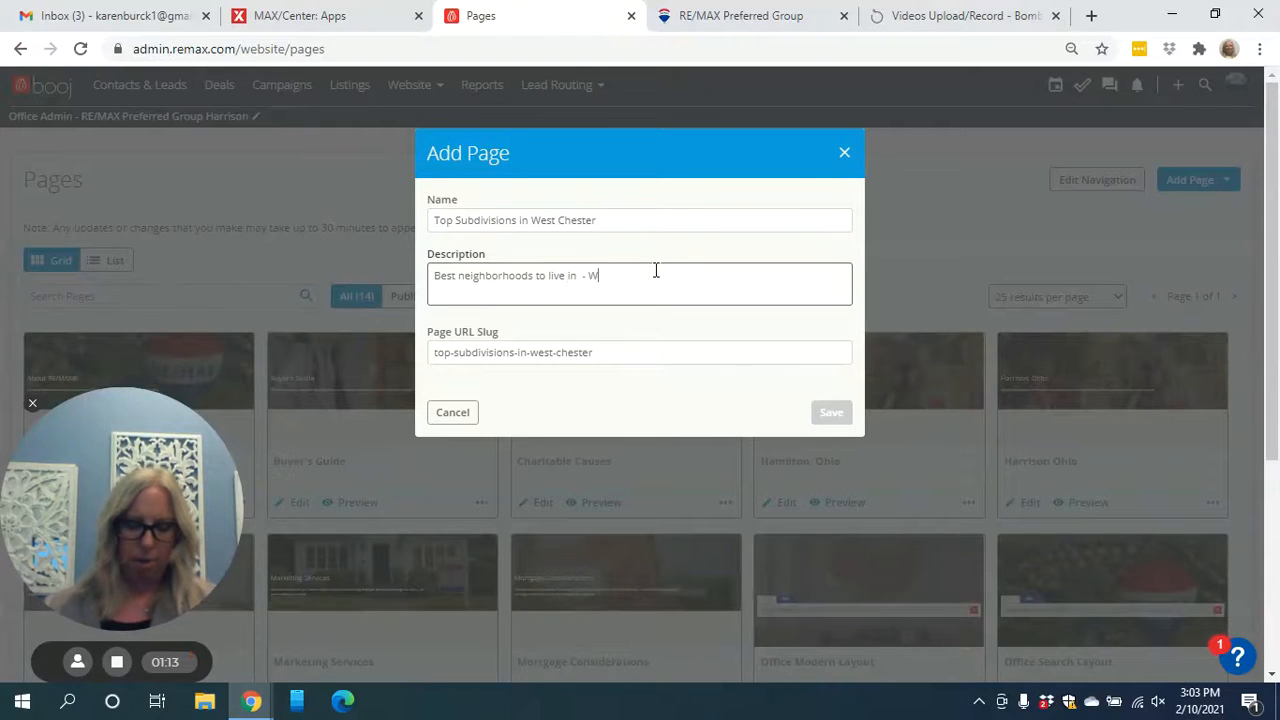
{"action": "type", "text": "est Chester"}
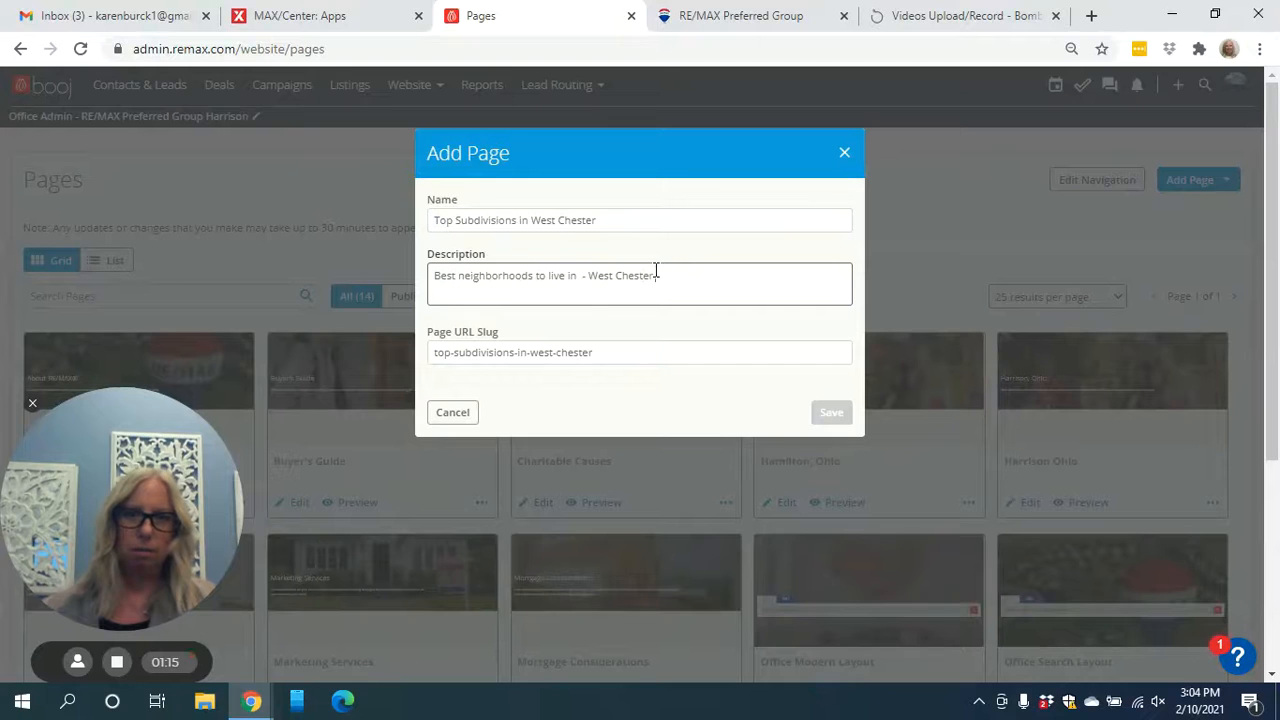
{"action": "type", "text": " homes for sale"}
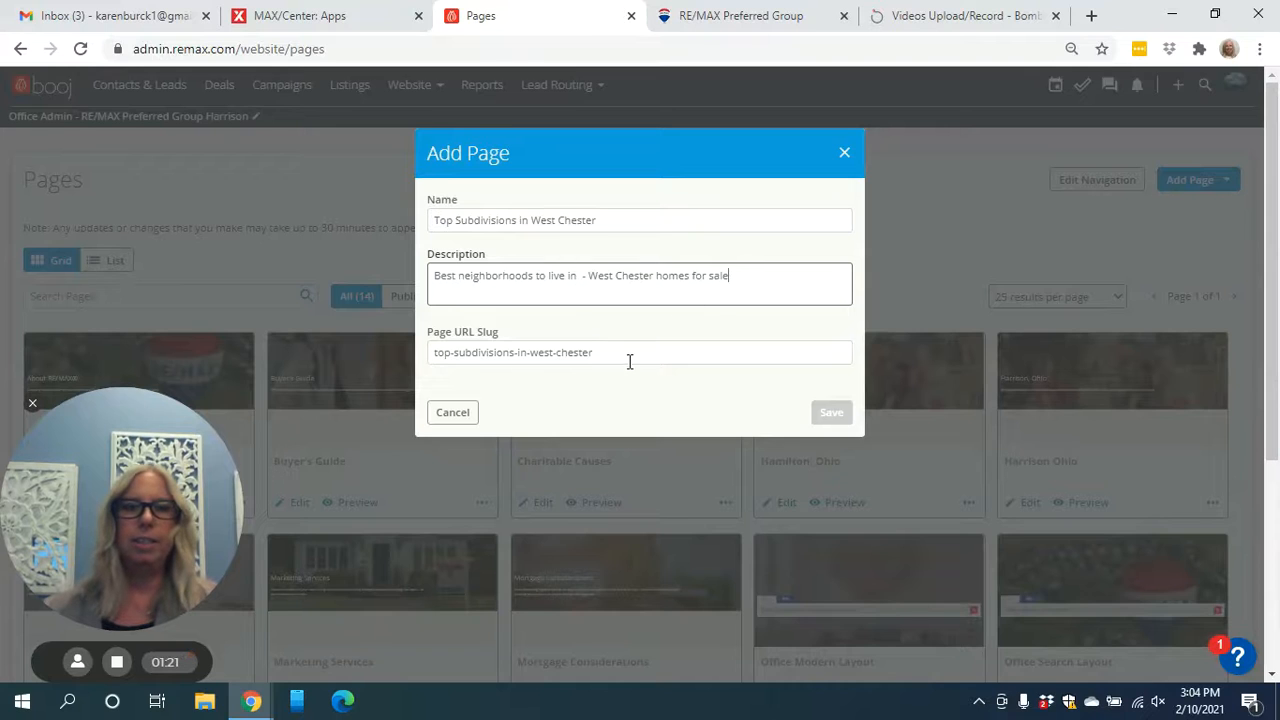
Replace the page name with the shorter "West Chester Neighborhoods" and save the new page.
{"action": "left_click", "coordinate": [629, 362]}
{"action": "left_click", "coordinate": [669, 212]}
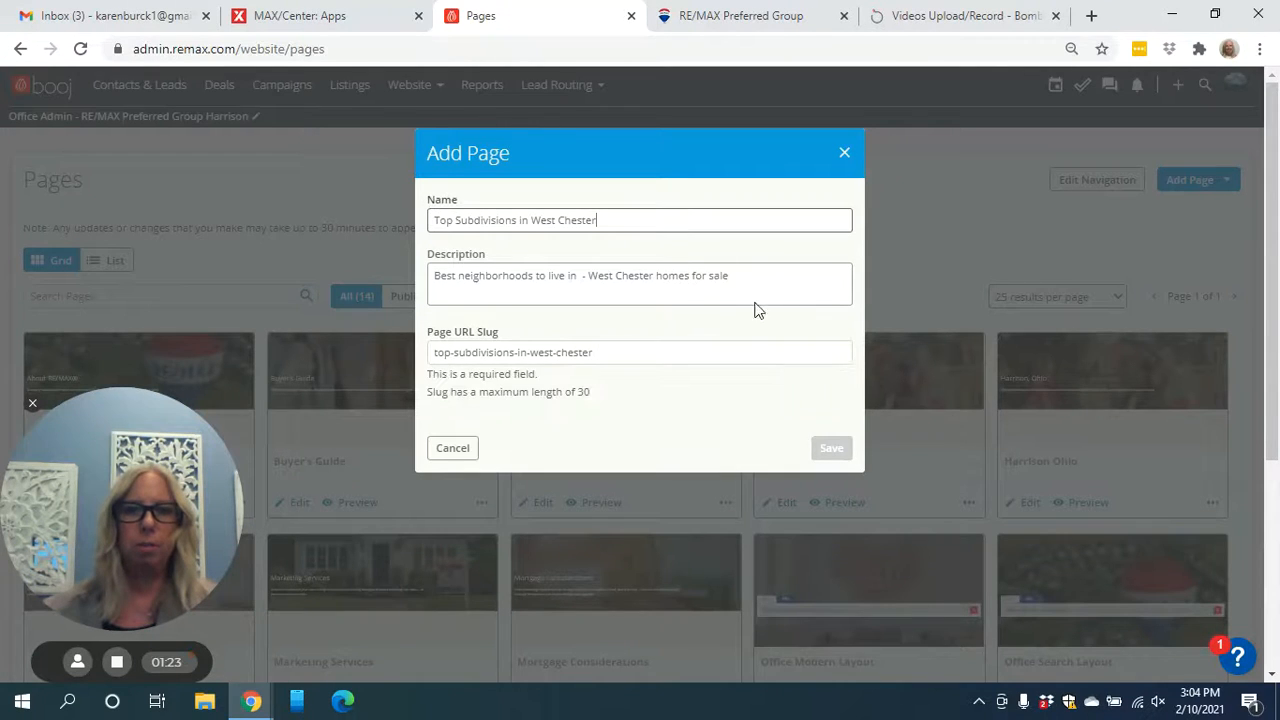
{"action": "left_click", "coordinate": [609, 349]}
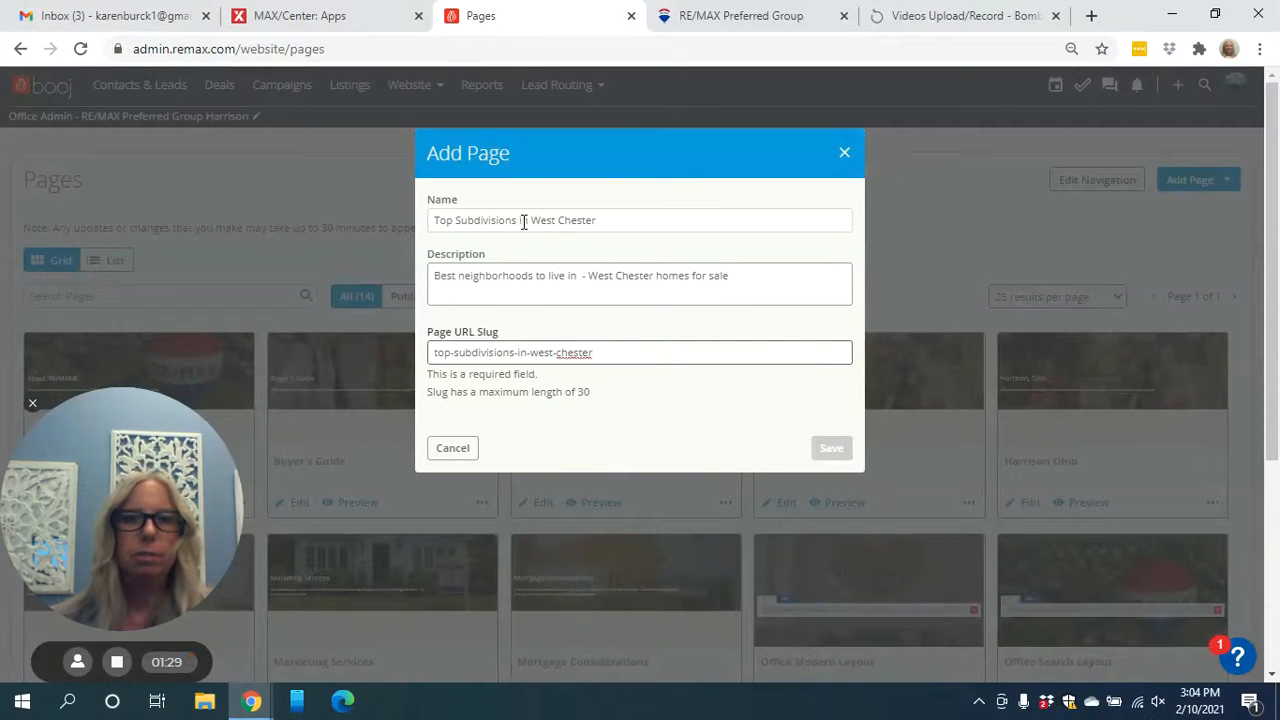
{"action": "left_click_drag", "start_coordinate": [604, 220], "coordinate": [398, 222]}
{"action": "type", "text": "West "}
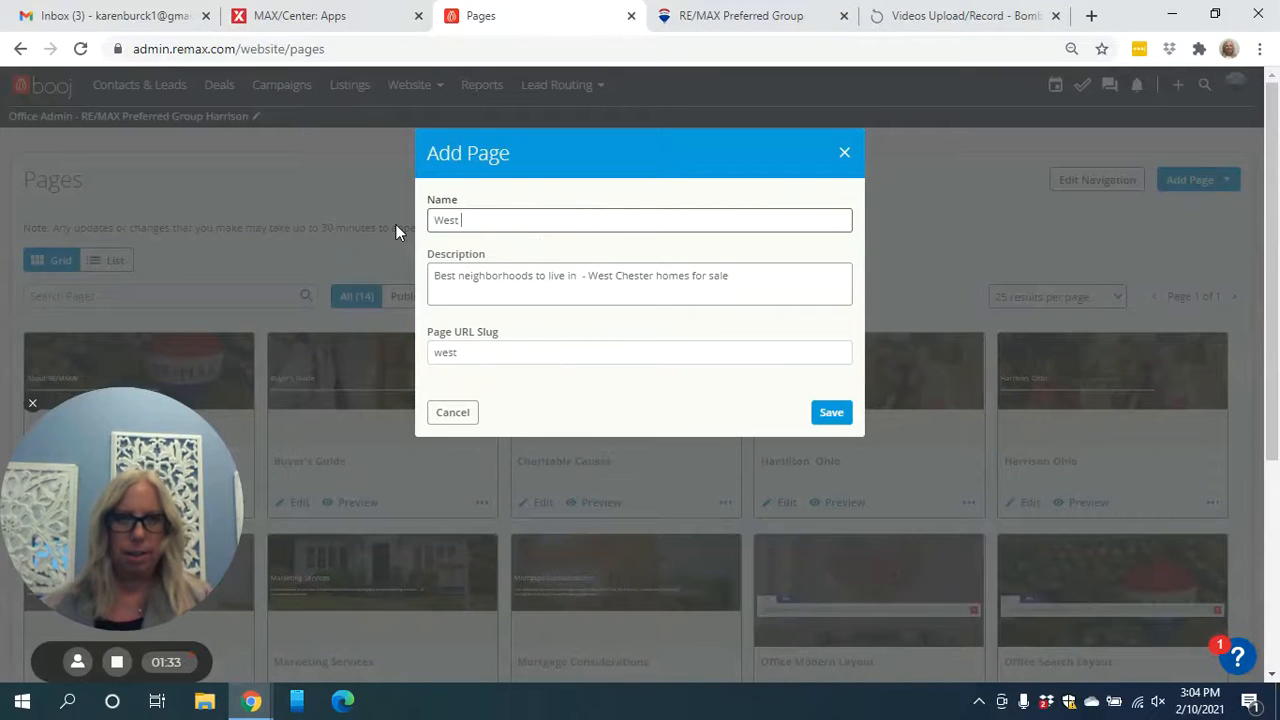
{"action": "type", "text": "Chesteres"}
{"action": "key", "text": "BackSpace"}
{"action": "key", "text": "BackSpace"}
{"action": "key", "text": "BackSpace"}
{"action": "key", "text": "BackSpace"}
{"action": "key", "text": "BackSpace"}
{"action": "key", "text": "BackSpace"}
{"action": "key", "text": "BackSpace"}
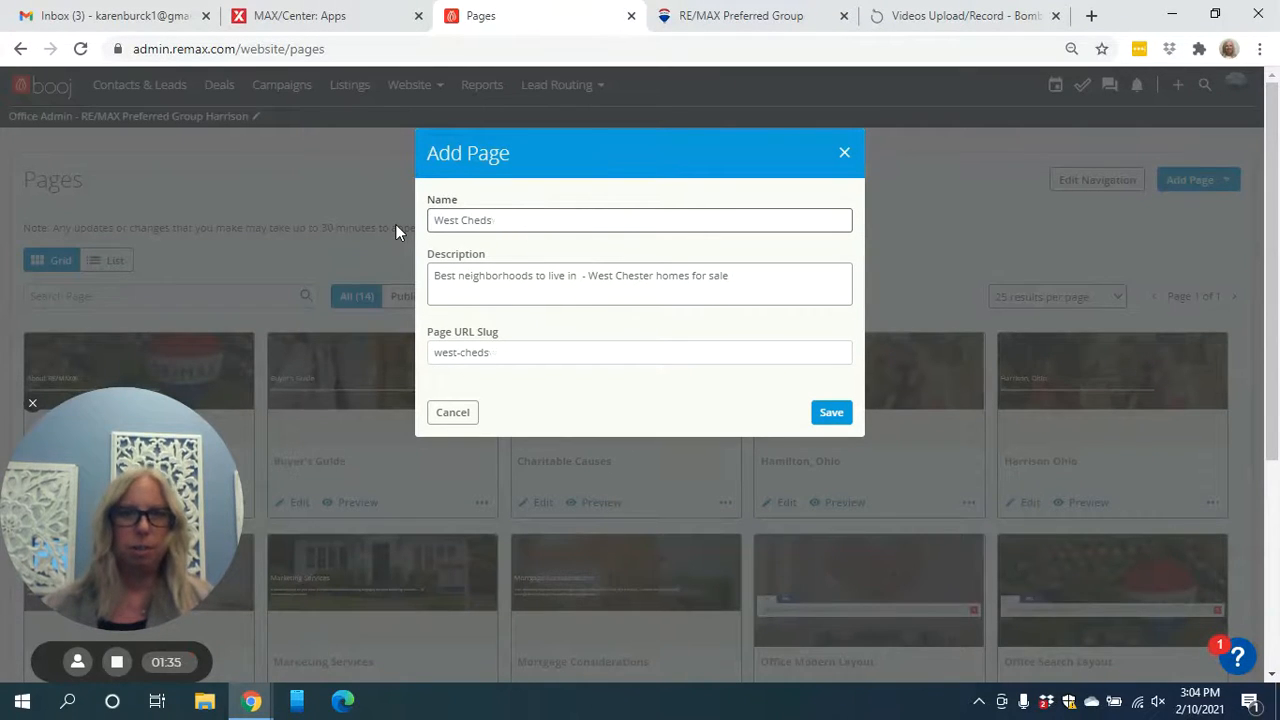
{"action": "type", "text": "ester "}
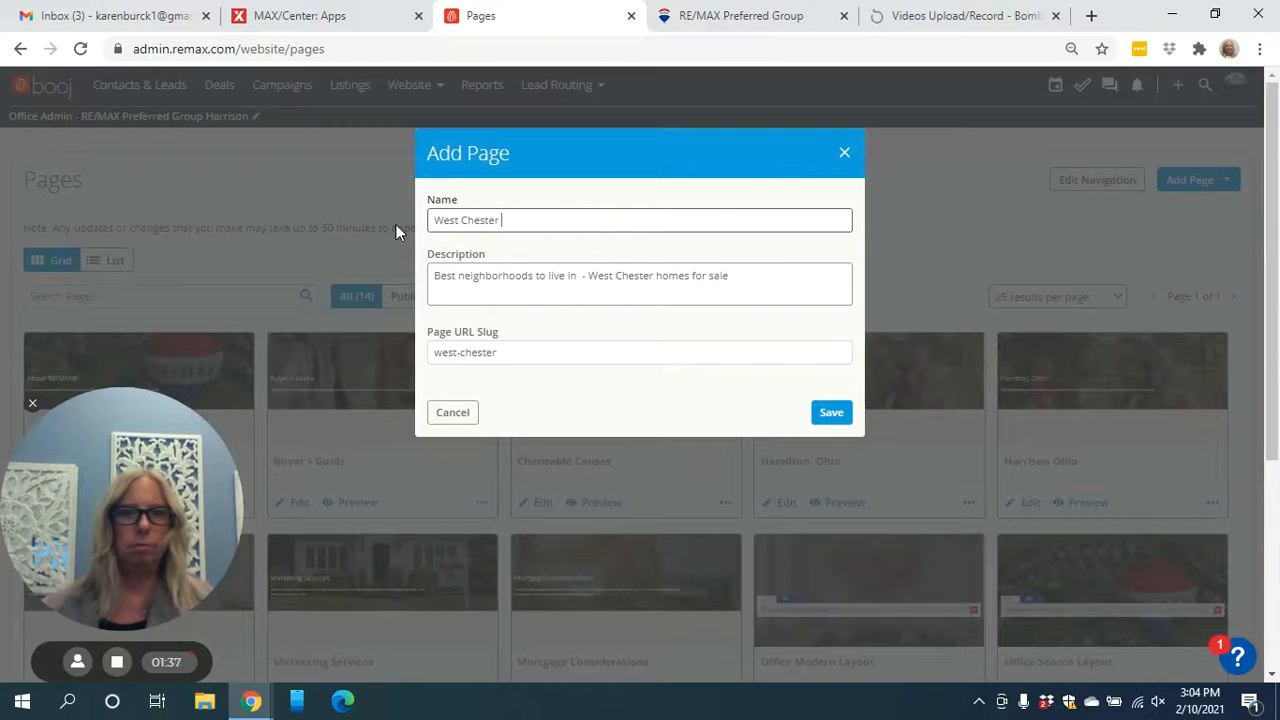
{"action": "type", "text": "Neighborhoos"}
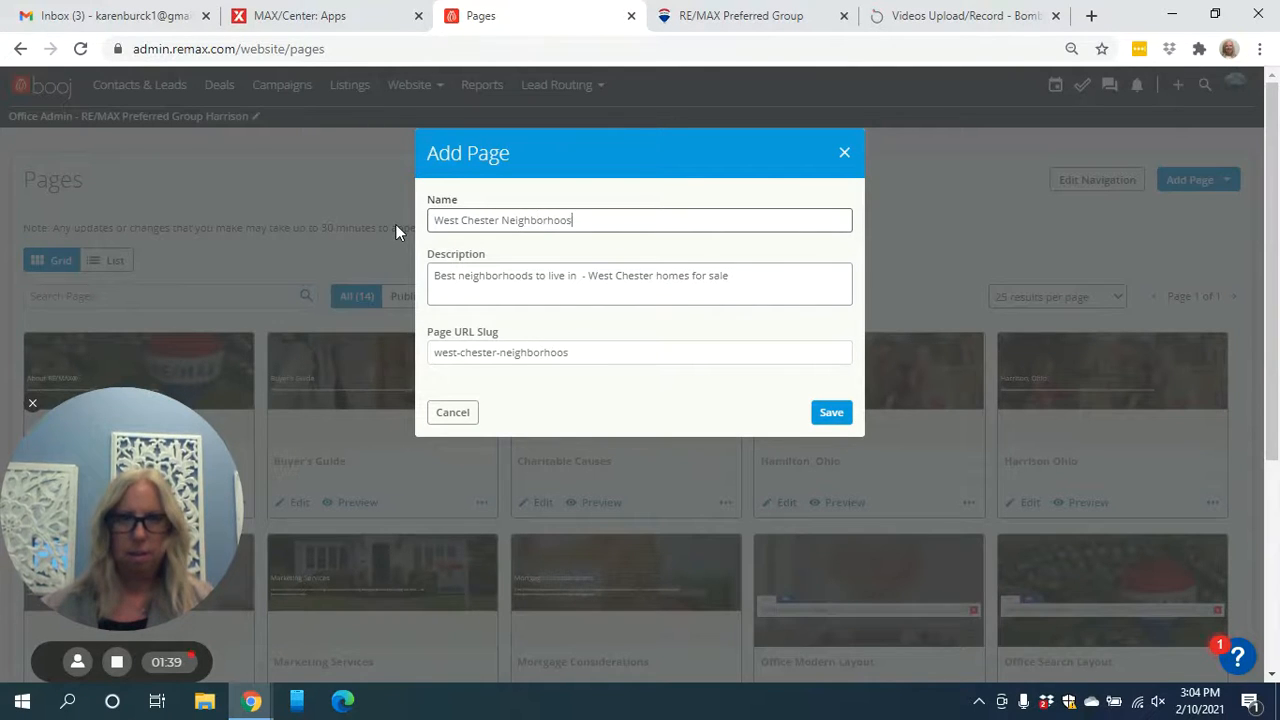
{"action": "key", "text": "BackSpace"}
{"action": "type", "text": "ds"}
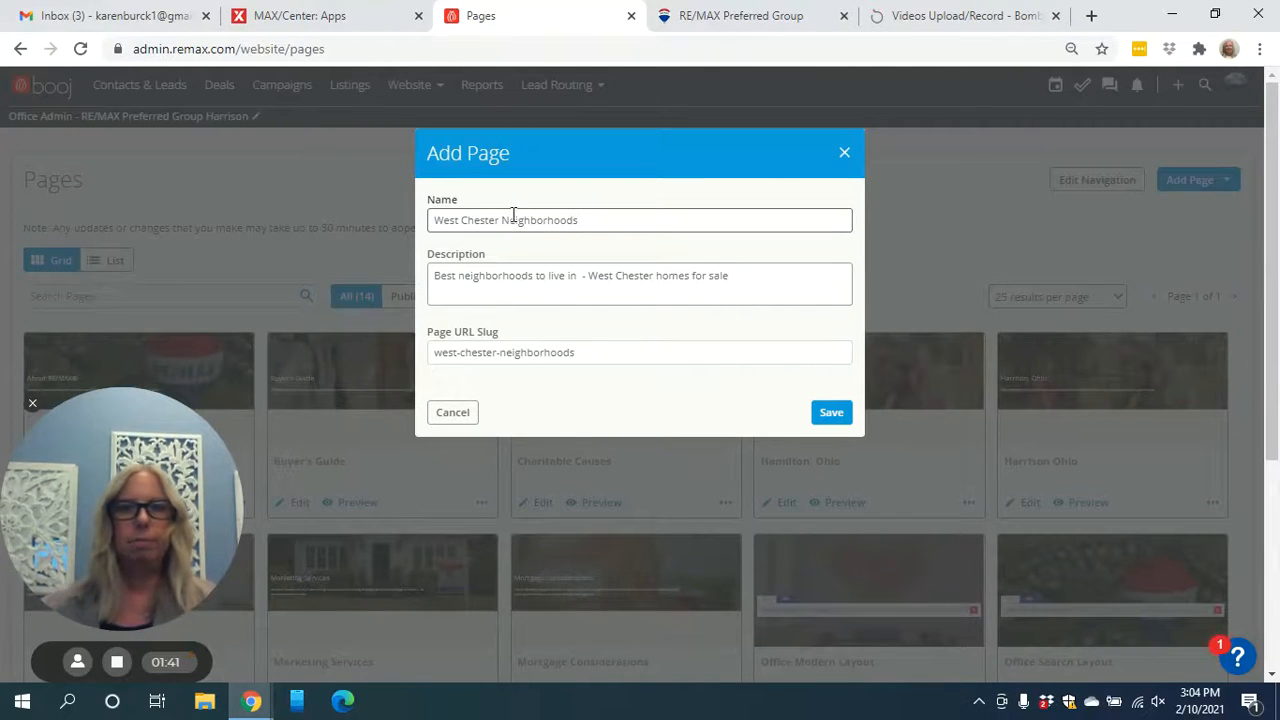
{"action": "left_click", "coordinate": [831, 414]}
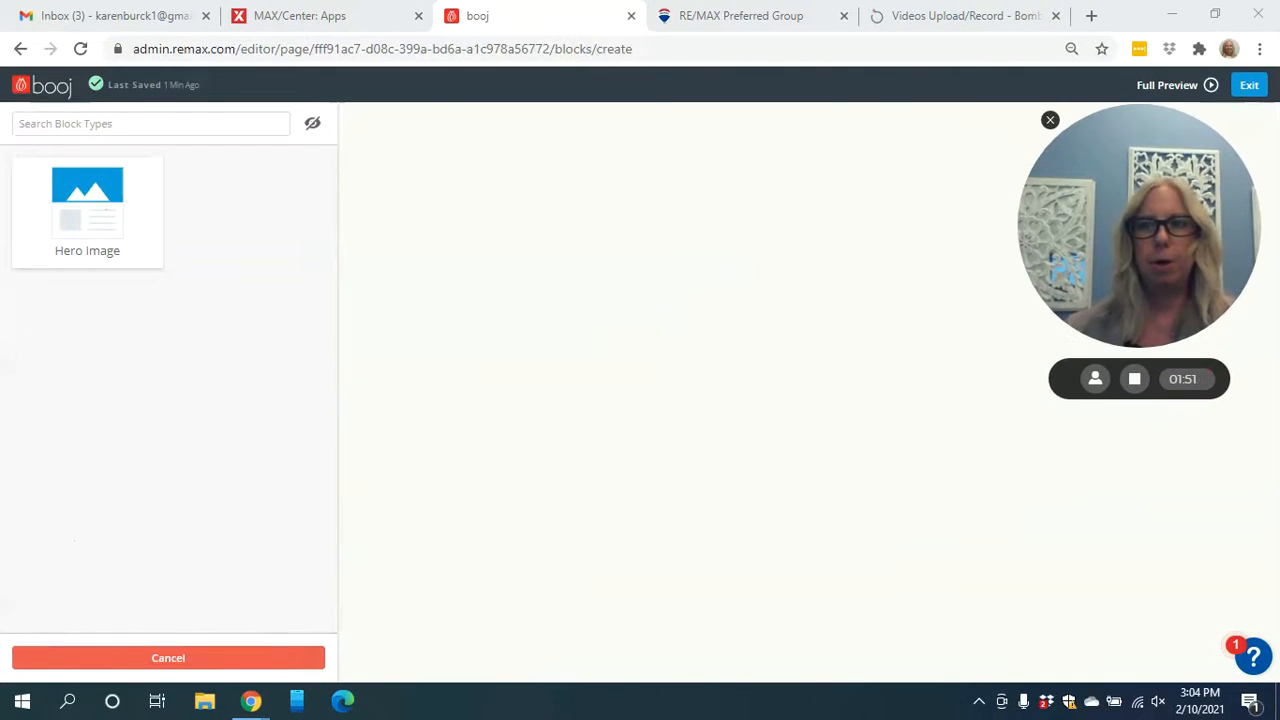
Add a Hero Image block to the page and filter its image library by the name "neighborhood".
{"action": "left_click", "coordinate": [105, 240]}
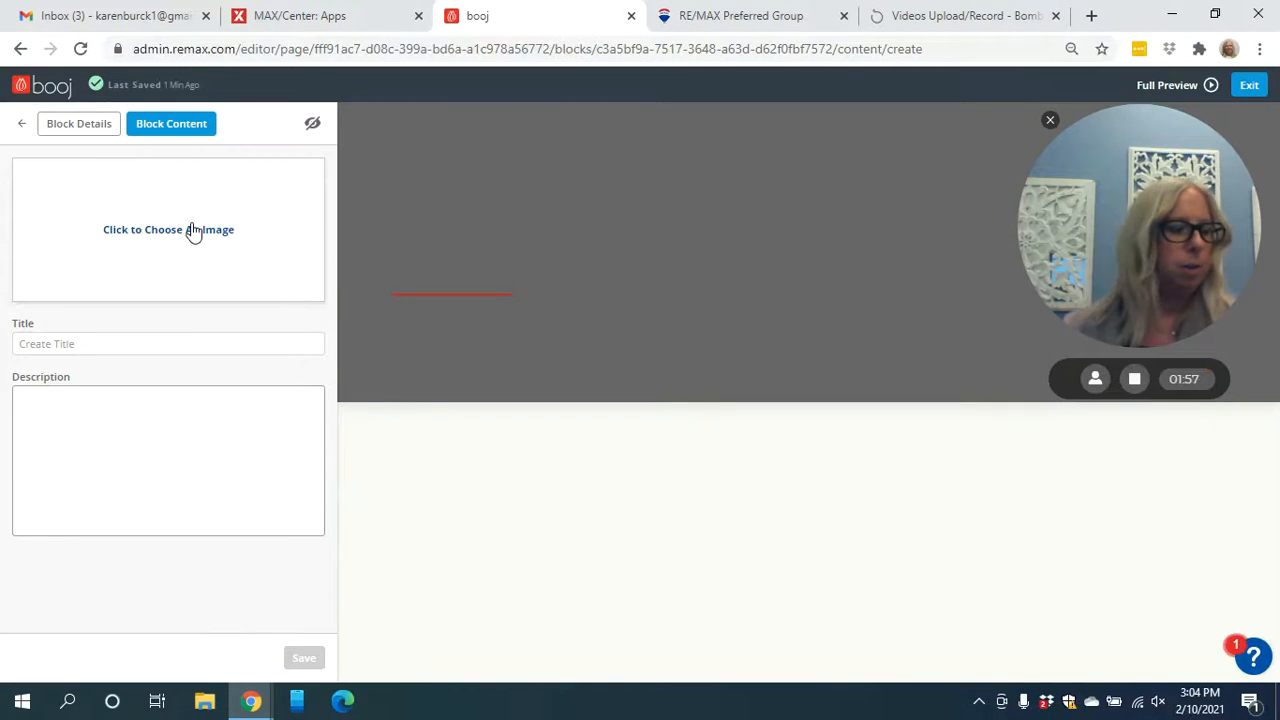
{"action": "left_click", "coordinate": [193, 232]}
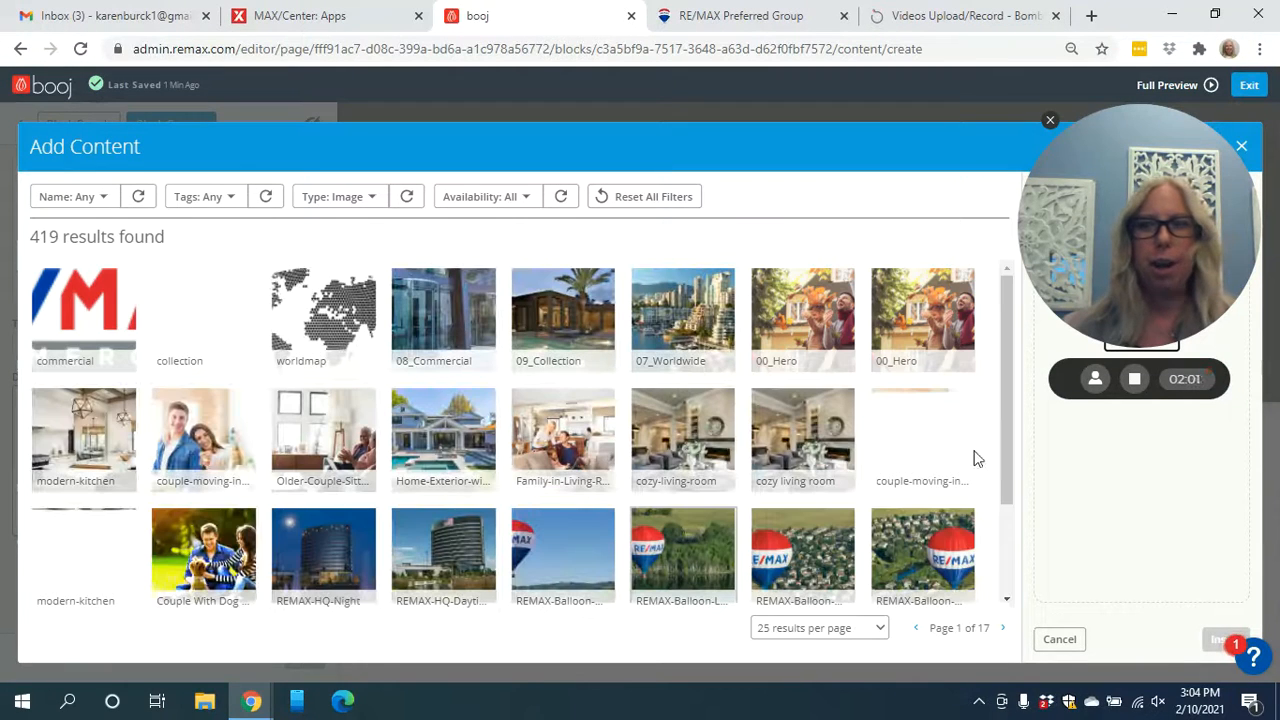
{"action": "left_click_drag", "start_coordinate": [1139, 226], "coordinate": [961, 163]}
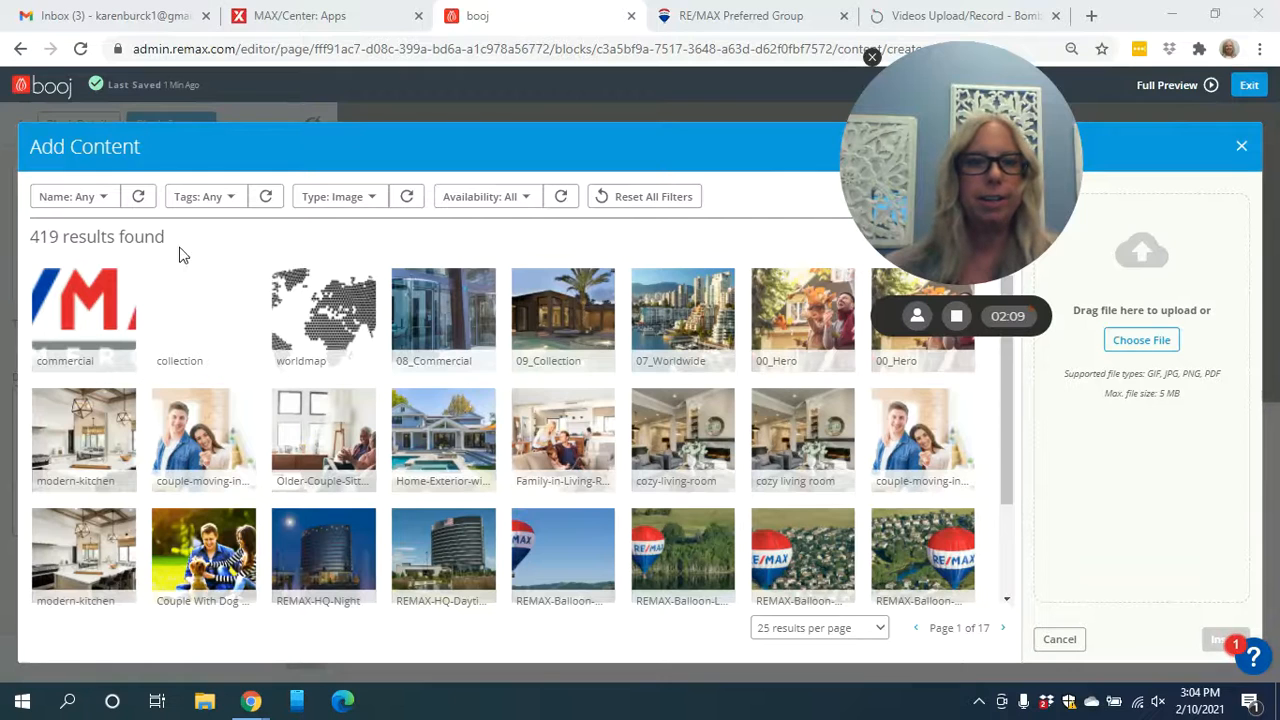
{"action": "left_click", "coordinate": [103, 197]}
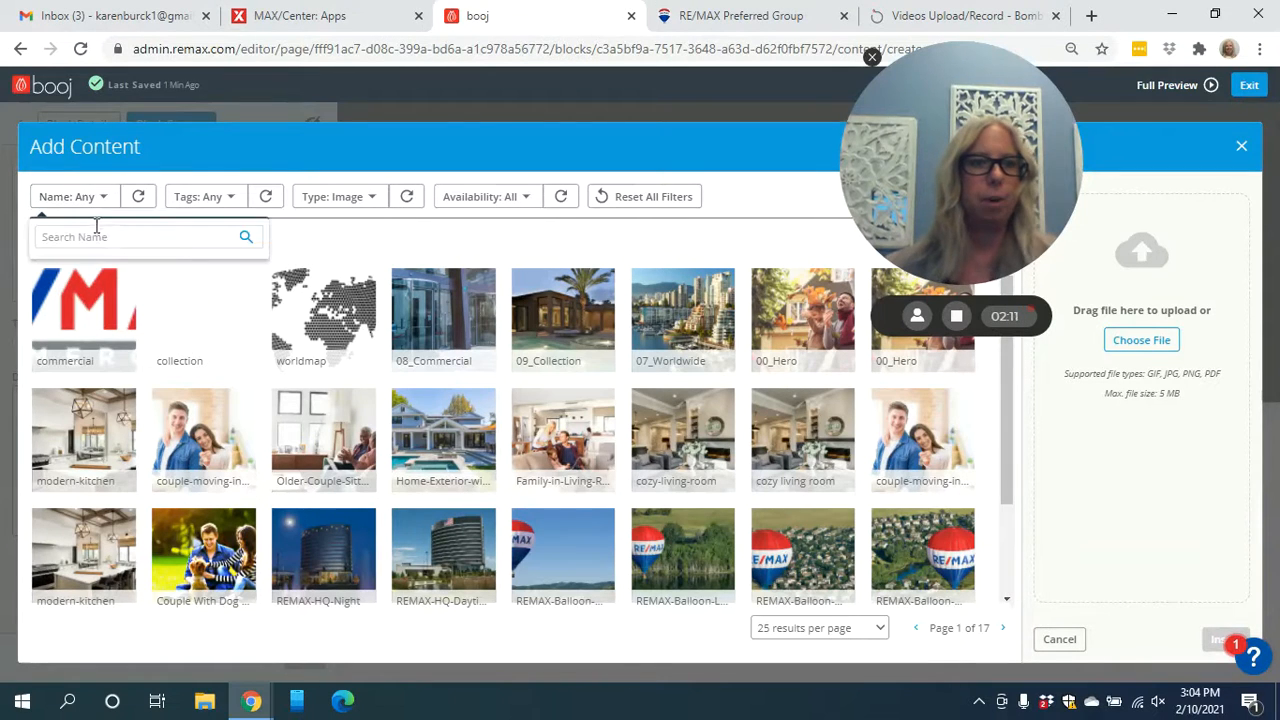
{"action": "left_click", "coordinate": [97, 237]}
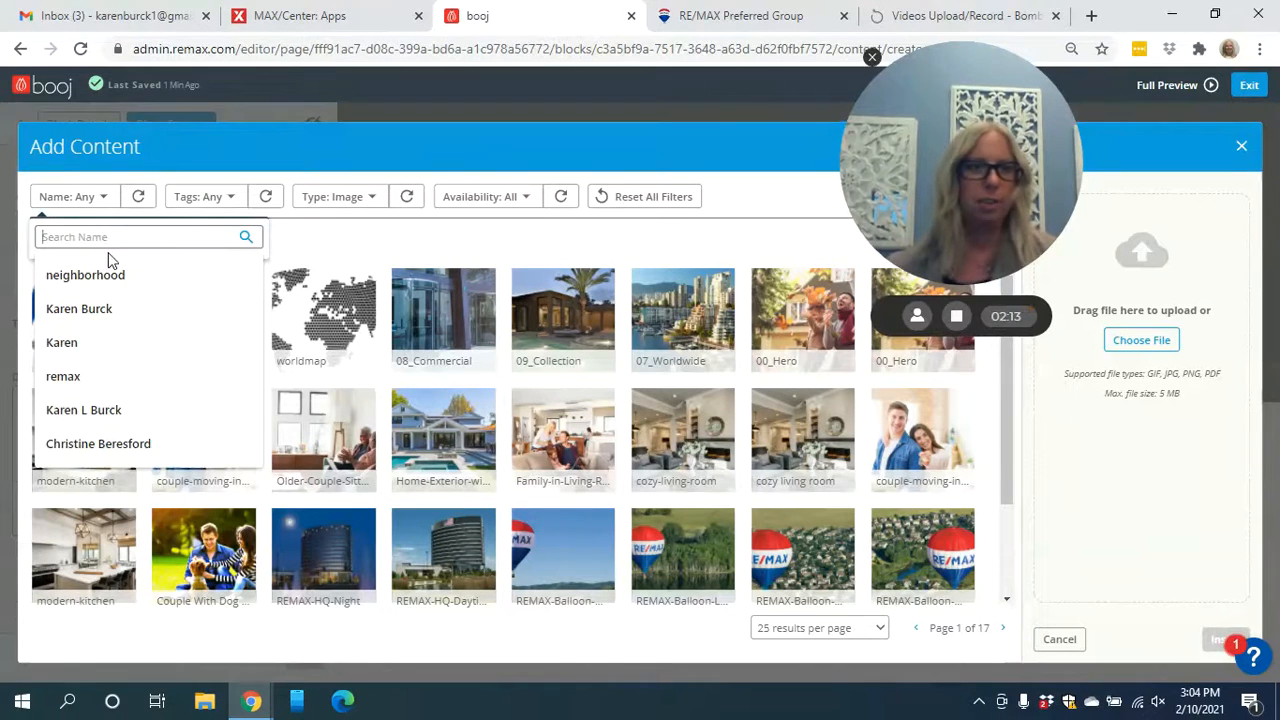
{"action": "left_click", "coordinate": [111, 272]}
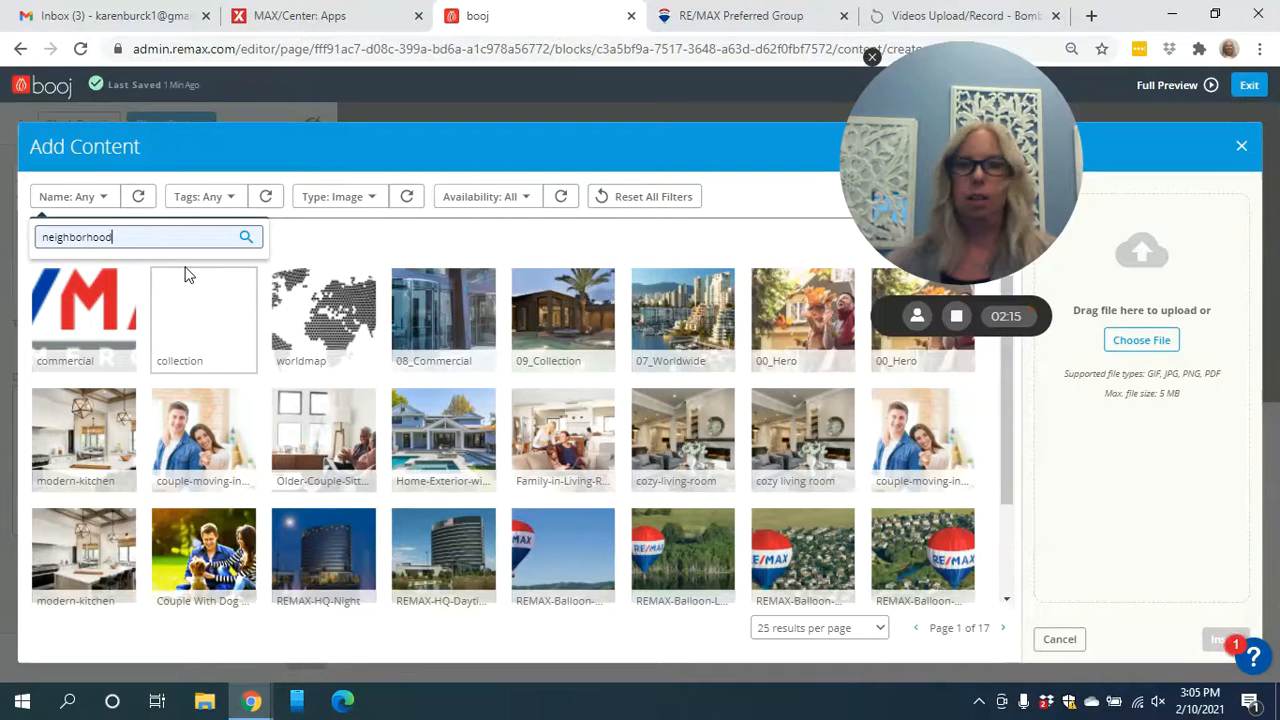
{"action": "key", "text": "Return"}
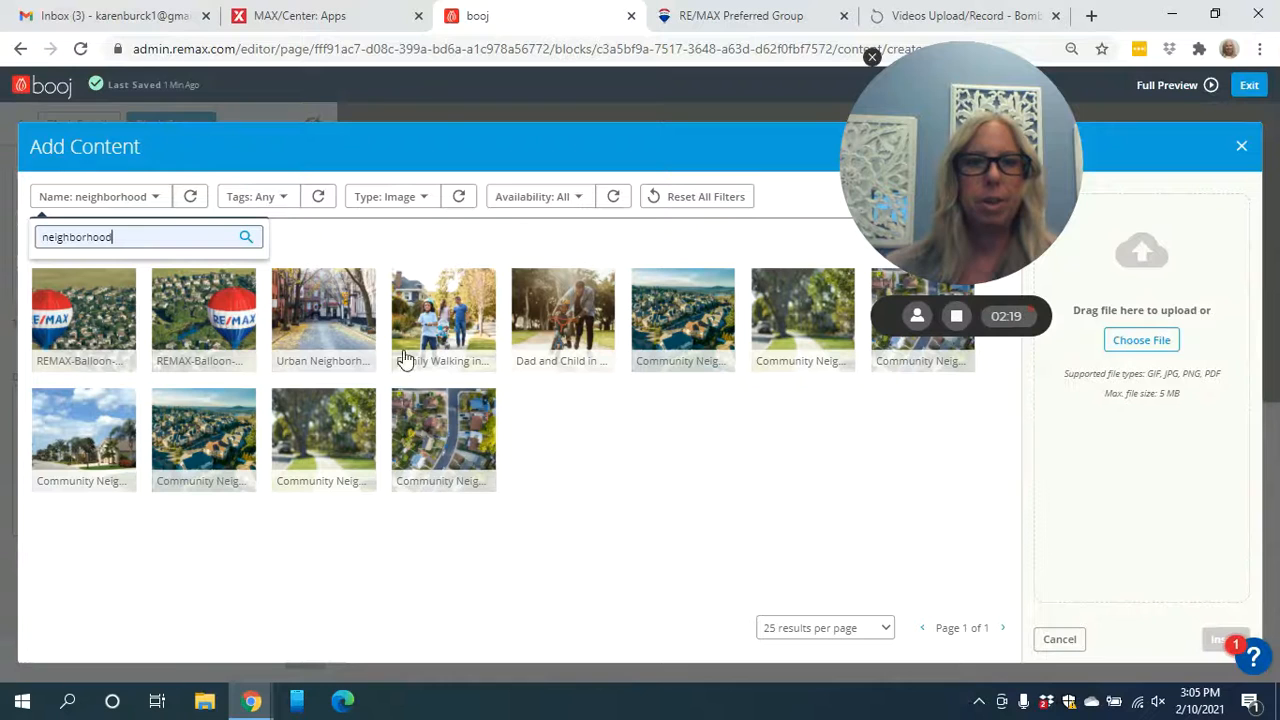
Insert the "Urban Neighborhood in the Fall" picture as the hero block's image.
{"action": "left_click", "coordinate": [360, 316]}
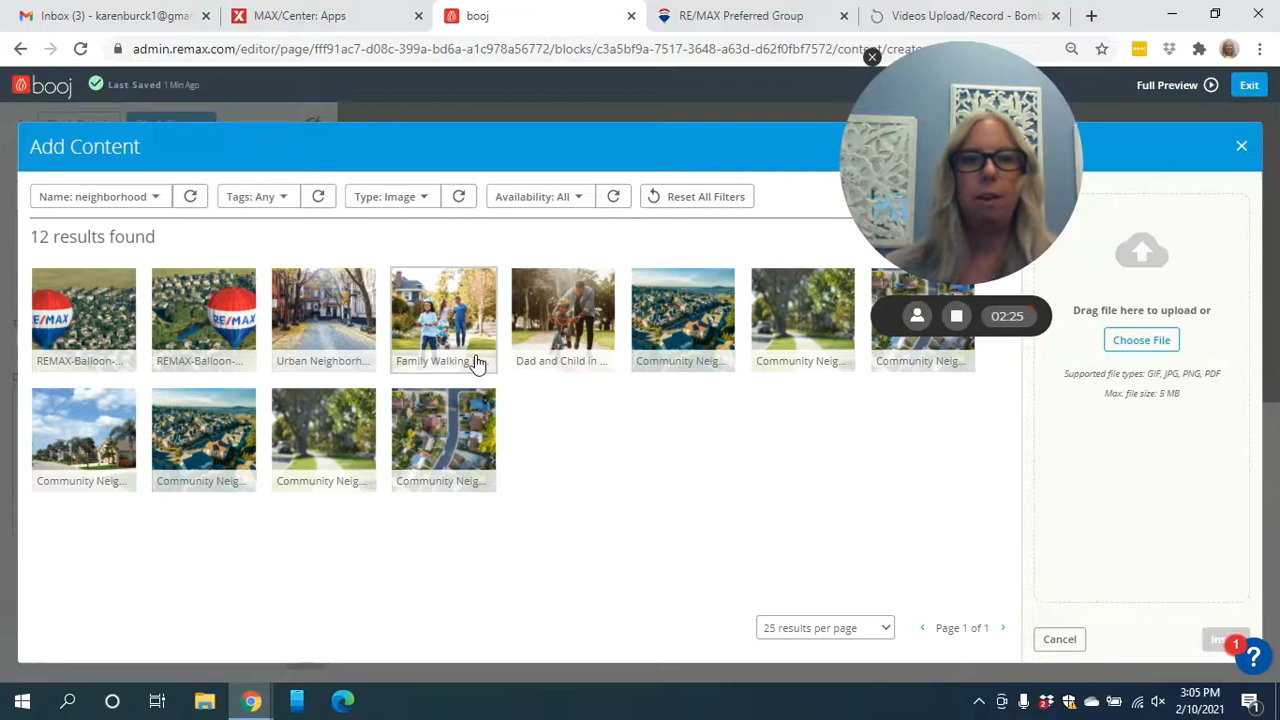
{"action": "left_click", "coordinate": [362, 342]}
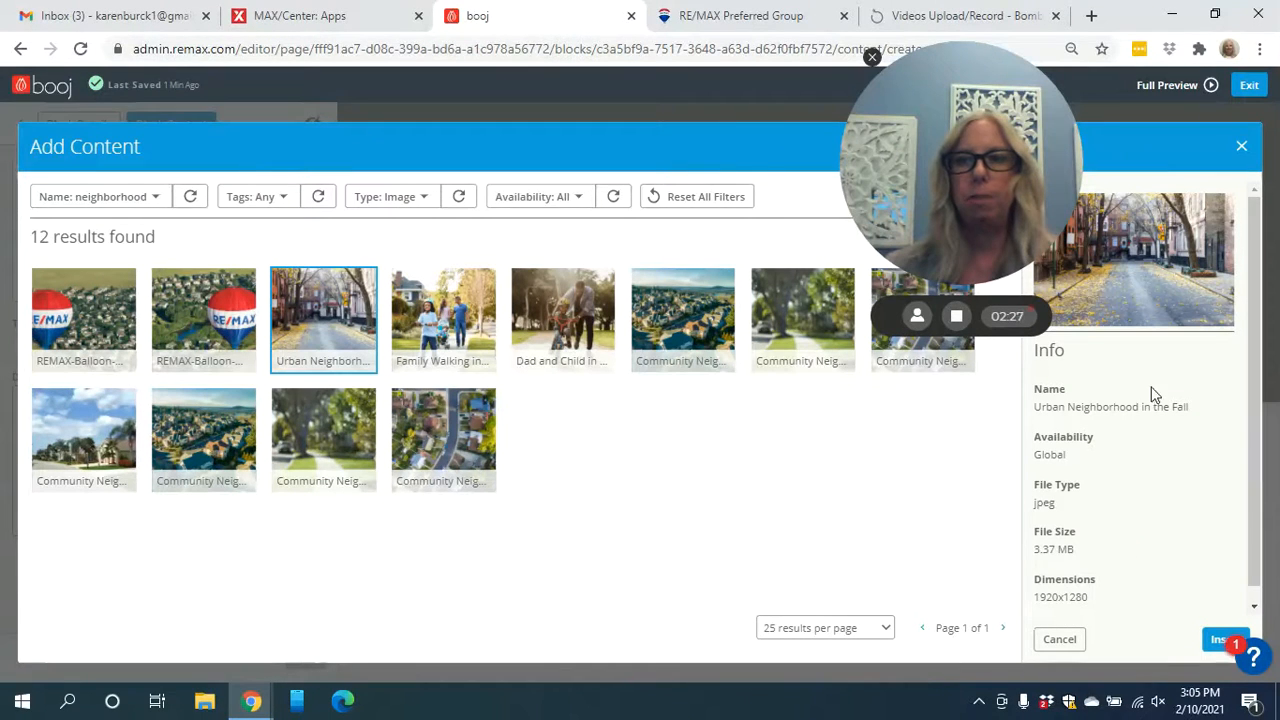
{"action": "left_click", "coordinate": [1220, 641]}
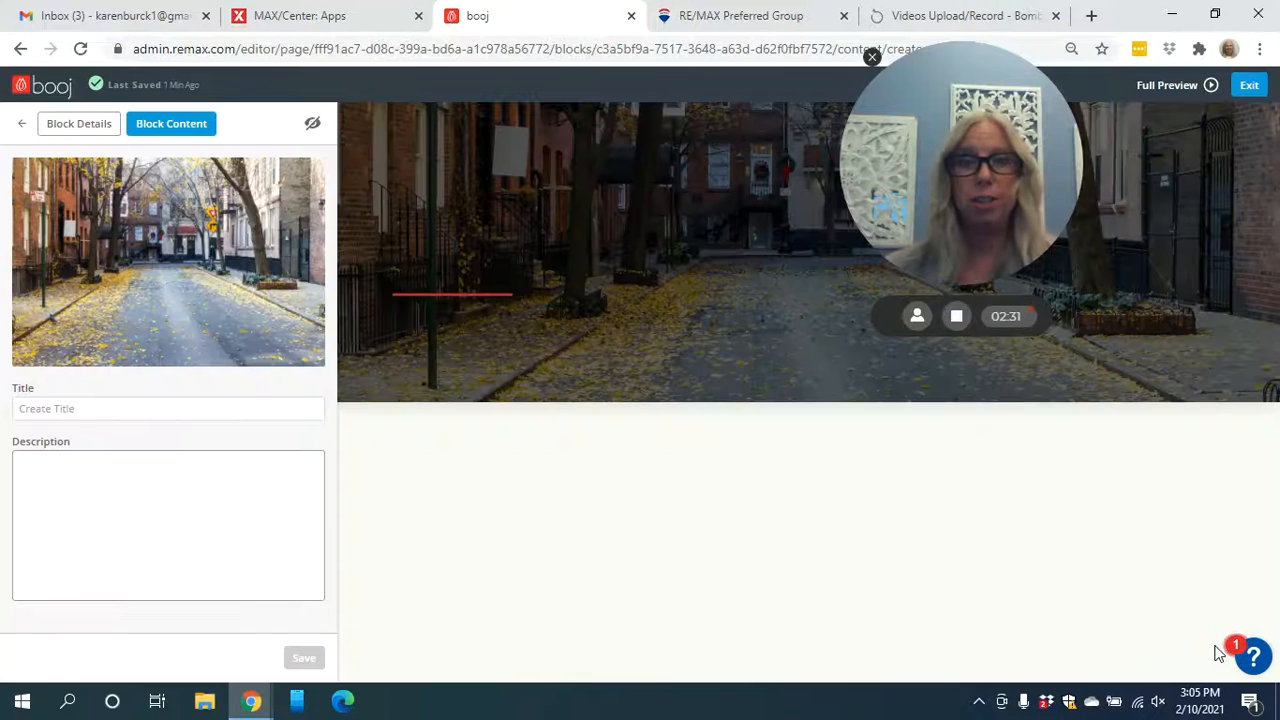
Title the hero block "Top Neighborhoods in West Chester, Ohio".
{"action": "left_click", "coordinate": [150, 418]}
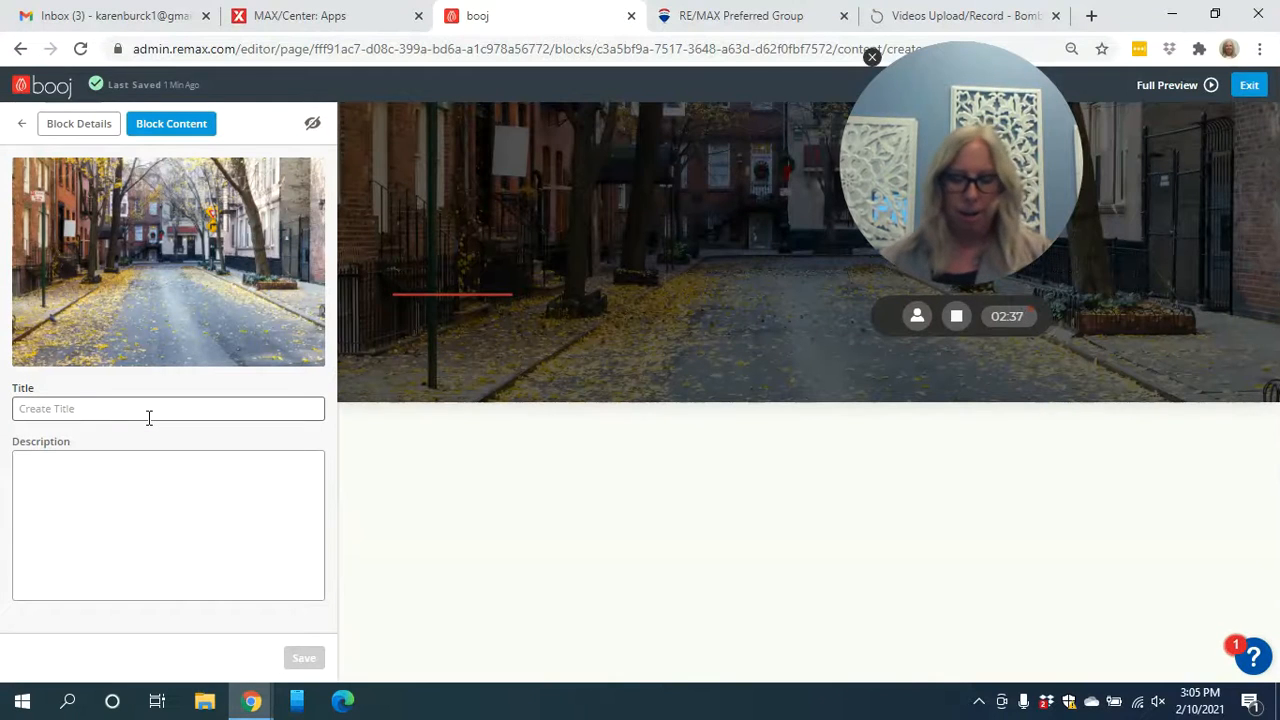
{"action": "type", "text": "Top Su"}
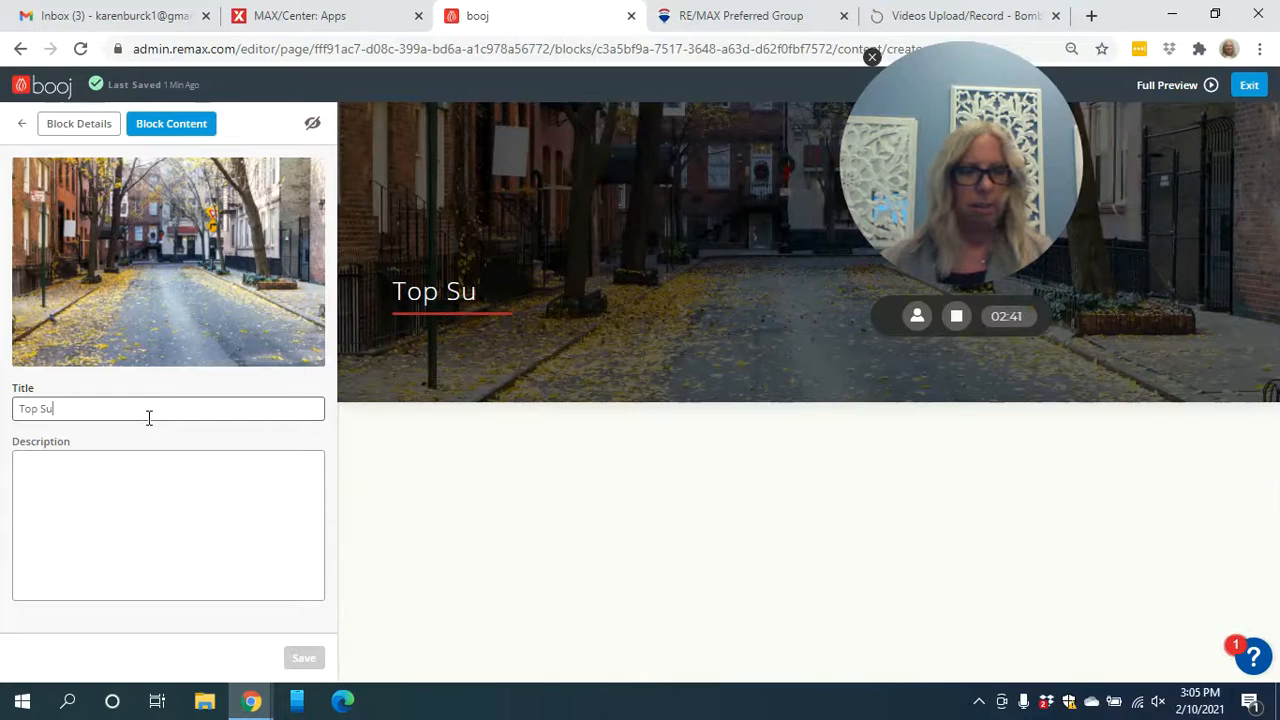
{"action": "key", "text": "BackSpace"}
{"action": "key", "text": "BackSpace"}
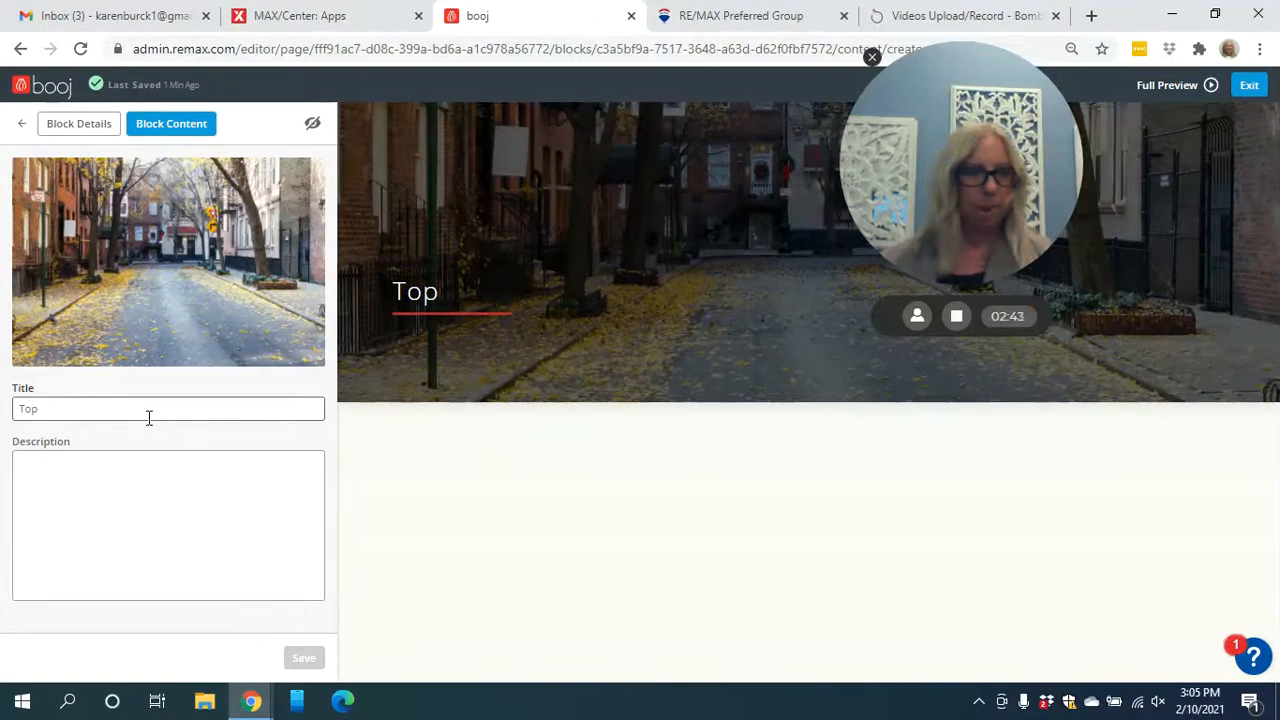
{"action": "type", "text": "Neigh"}
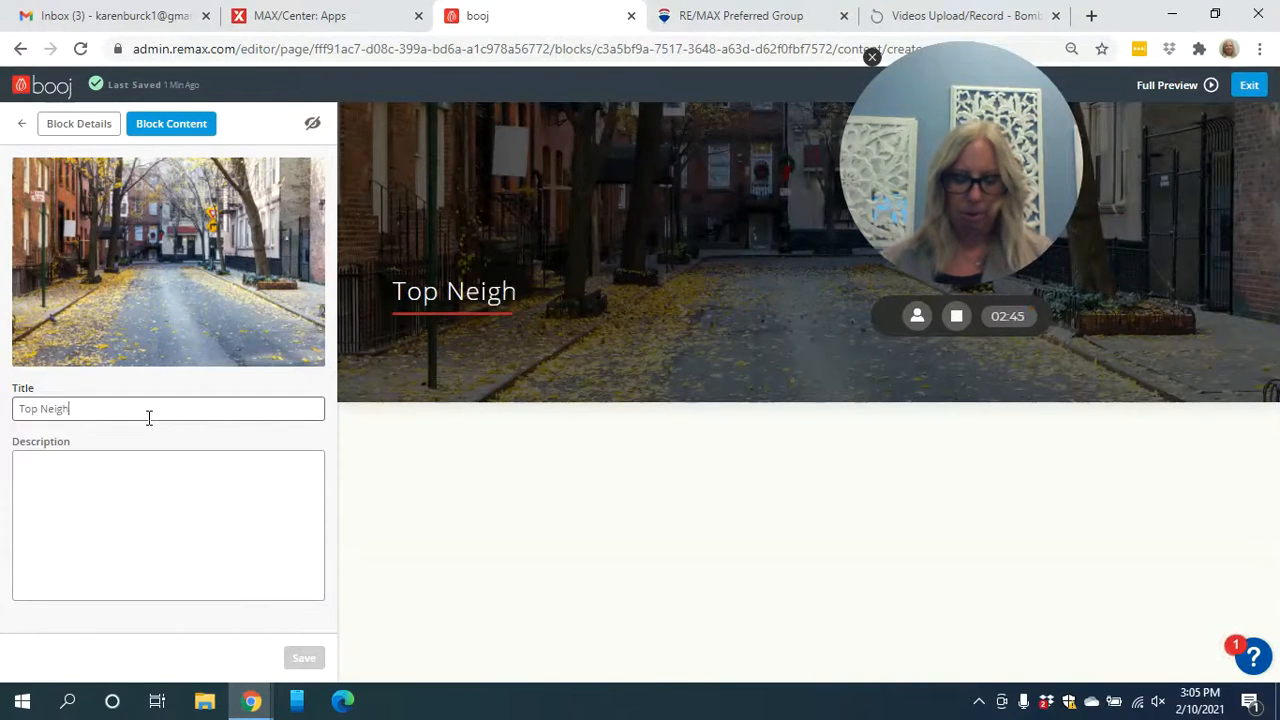
{"action": "type", "text": "borhoods in "}
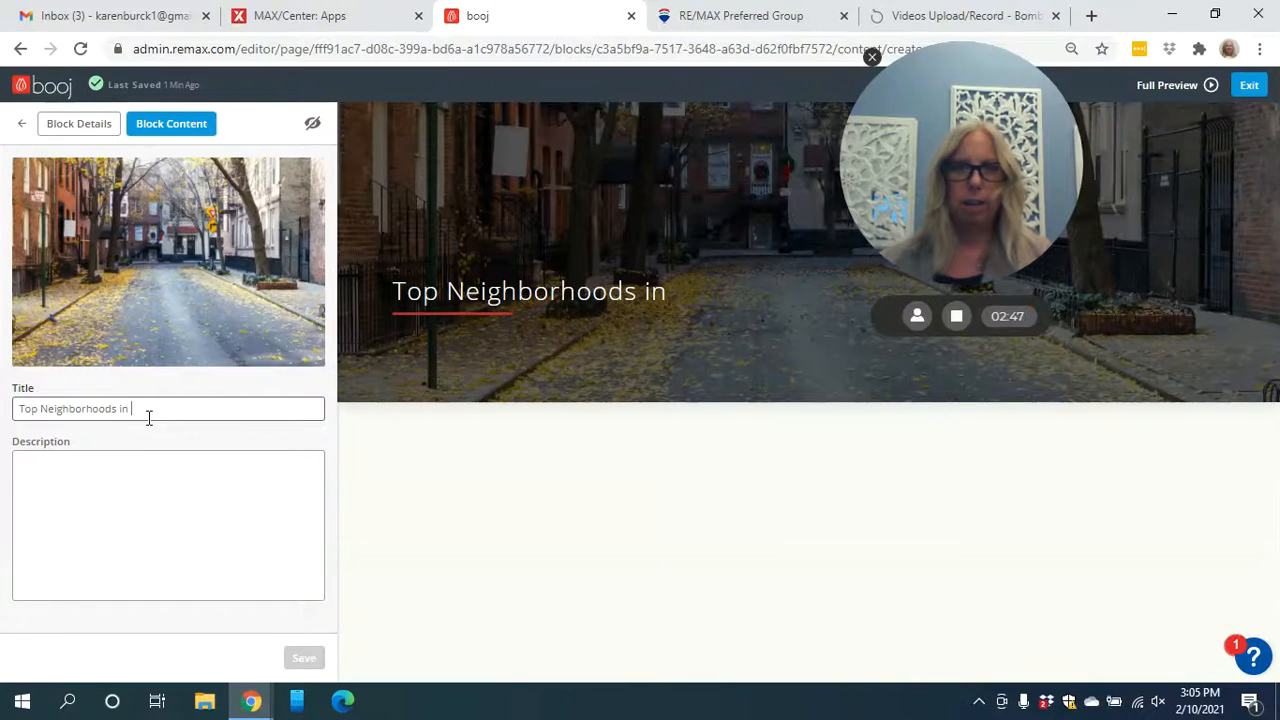
{"action": "type", "text": "West Cheswte"}
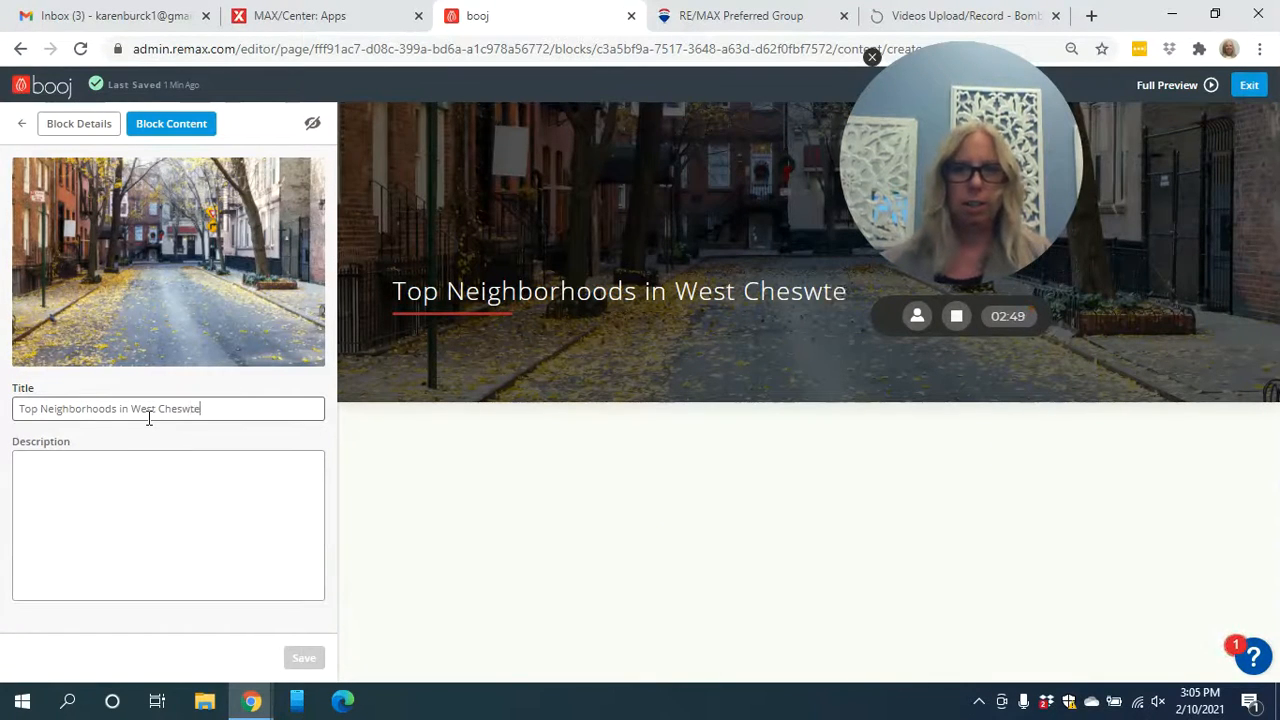
{"action": "key", "text": "BackSpace"}
{"action": "key", "text": "BackSpace"}
{"action": "key", "text": "BackSpace"}
{"action": "type", "text": "ter, Ohio"}
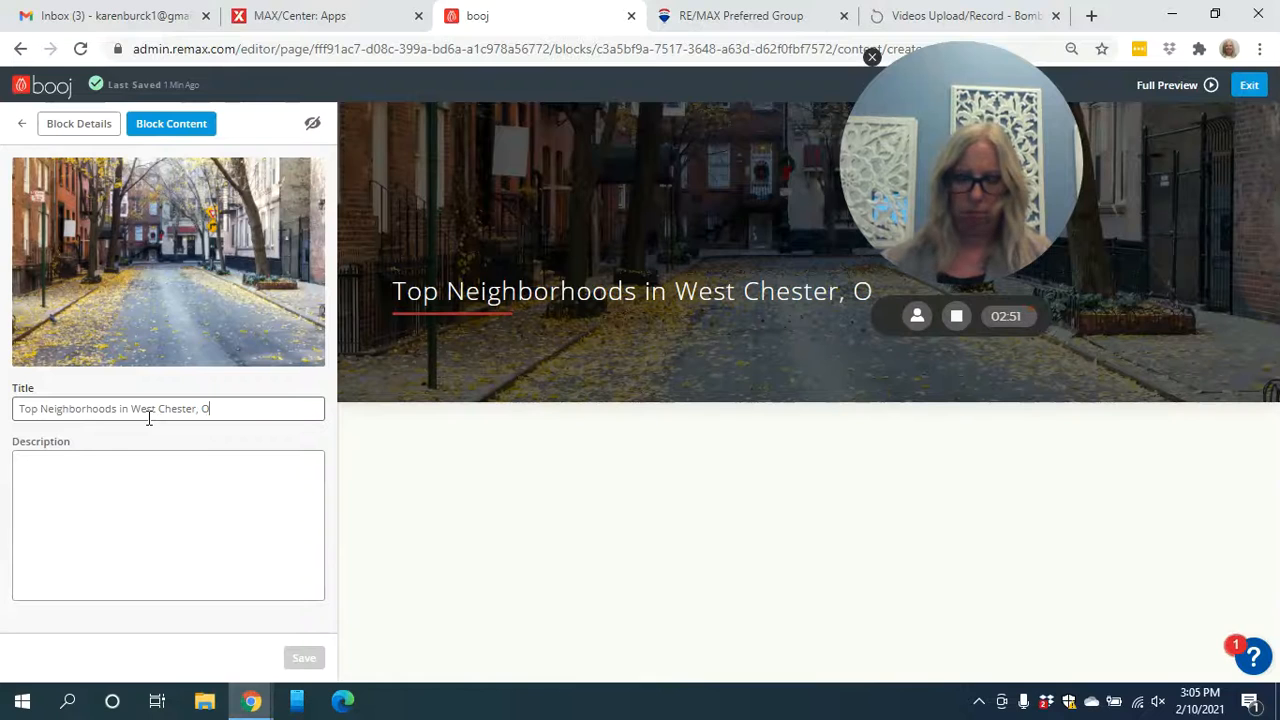
Give the hero block the description "Best places to live in West Chester, Ohio" and save it.
{"action": "left_click", "coordinate": [128, 474]}
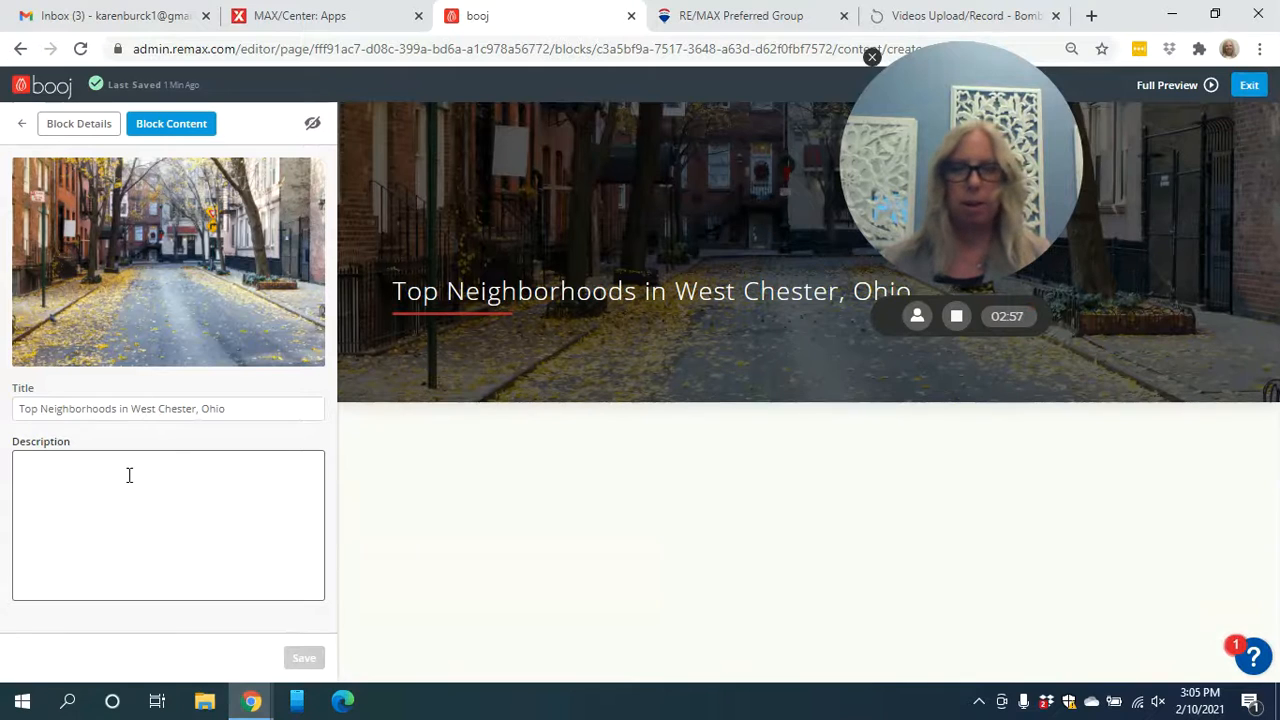
{"action": "type", "text": "B"}
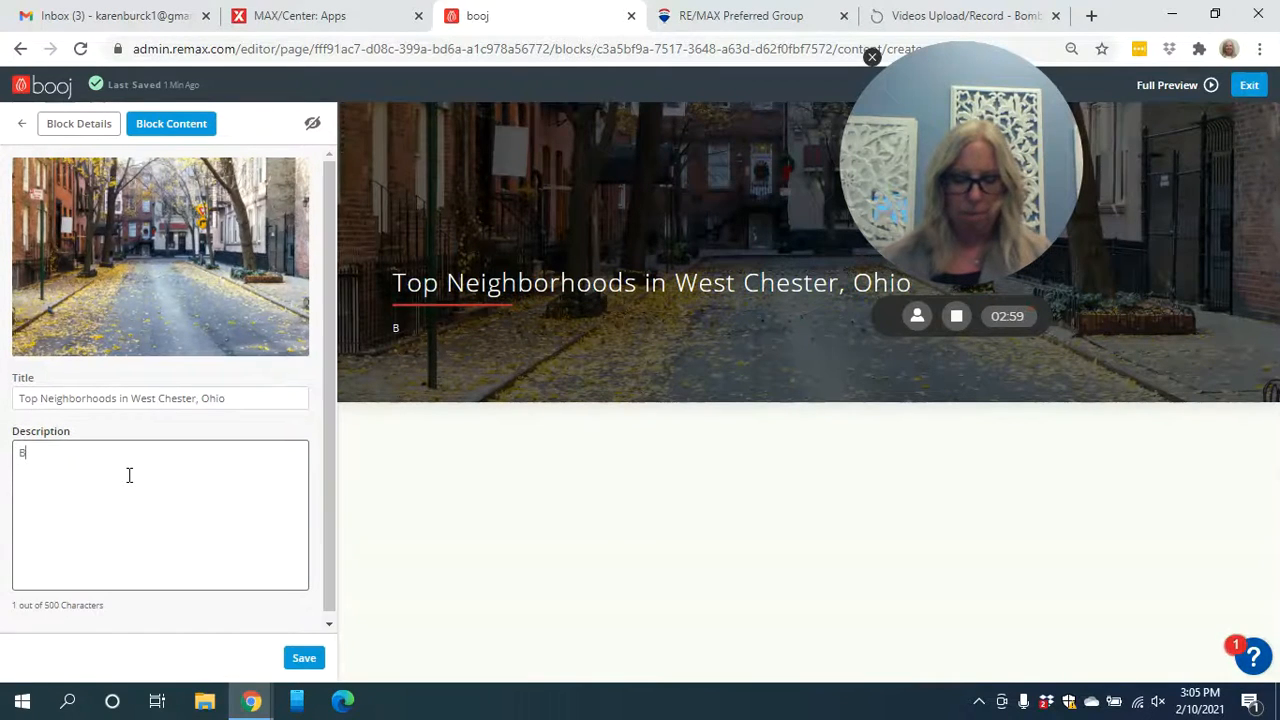
{"action": "type", "text": "est pla"}
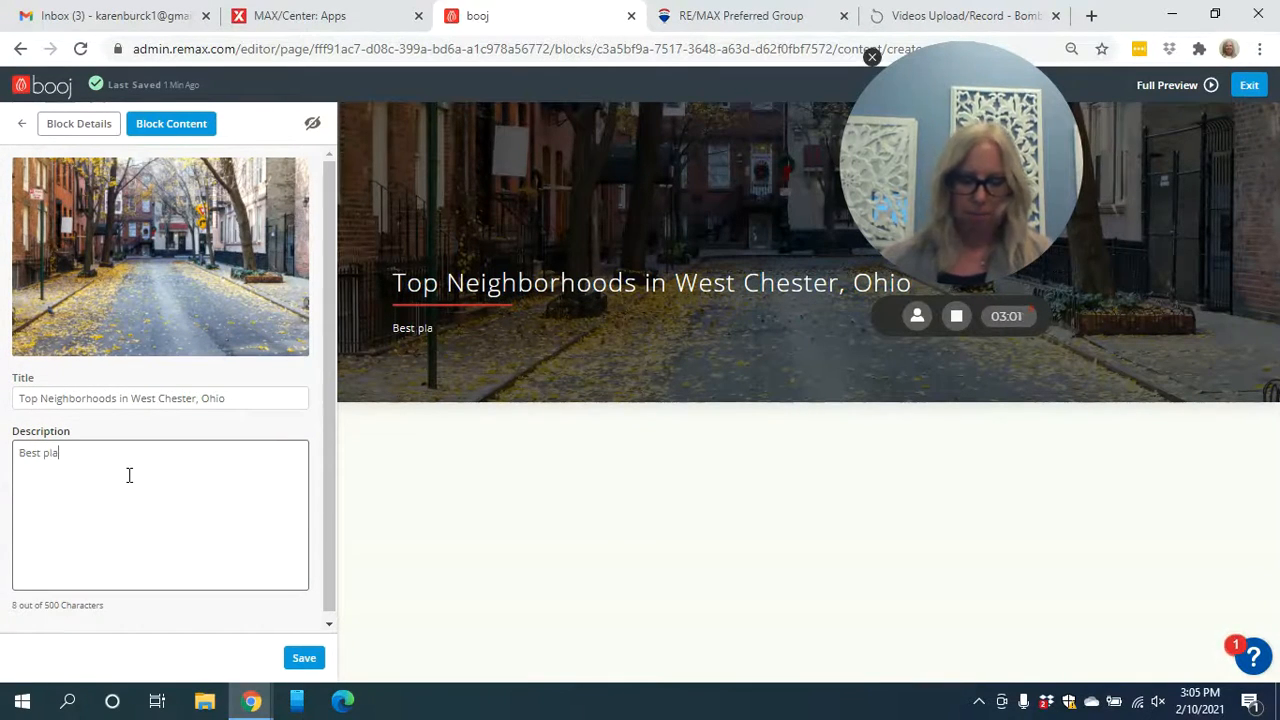
{"action": "type", "text": "ces to live in West"}
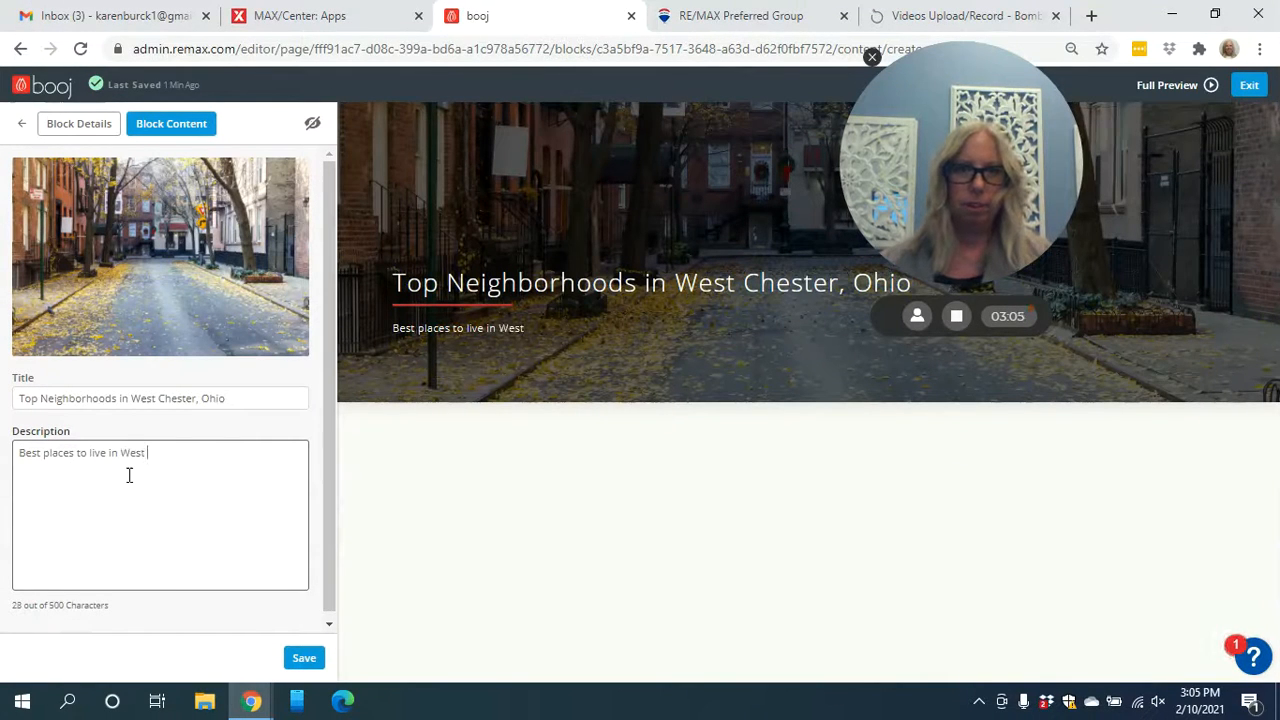
{"action": "type", "text": " Chester"}
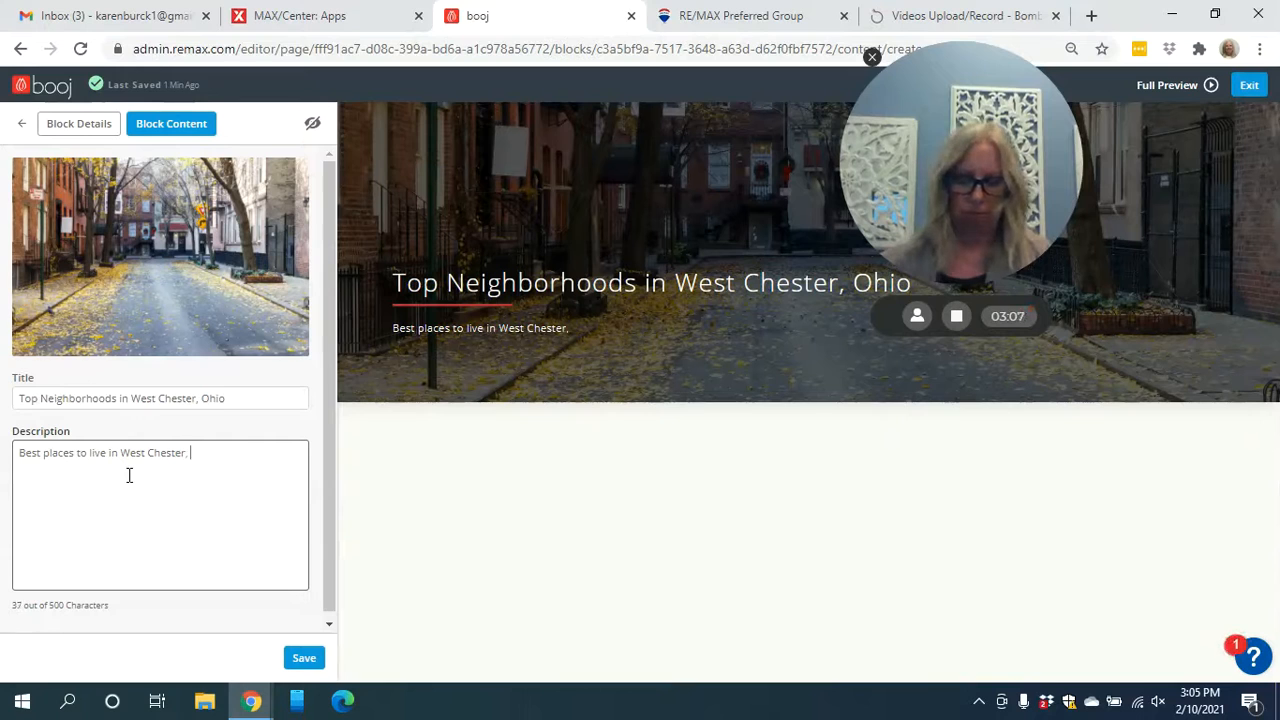
{"action": "type", "text": ", Ohio"}
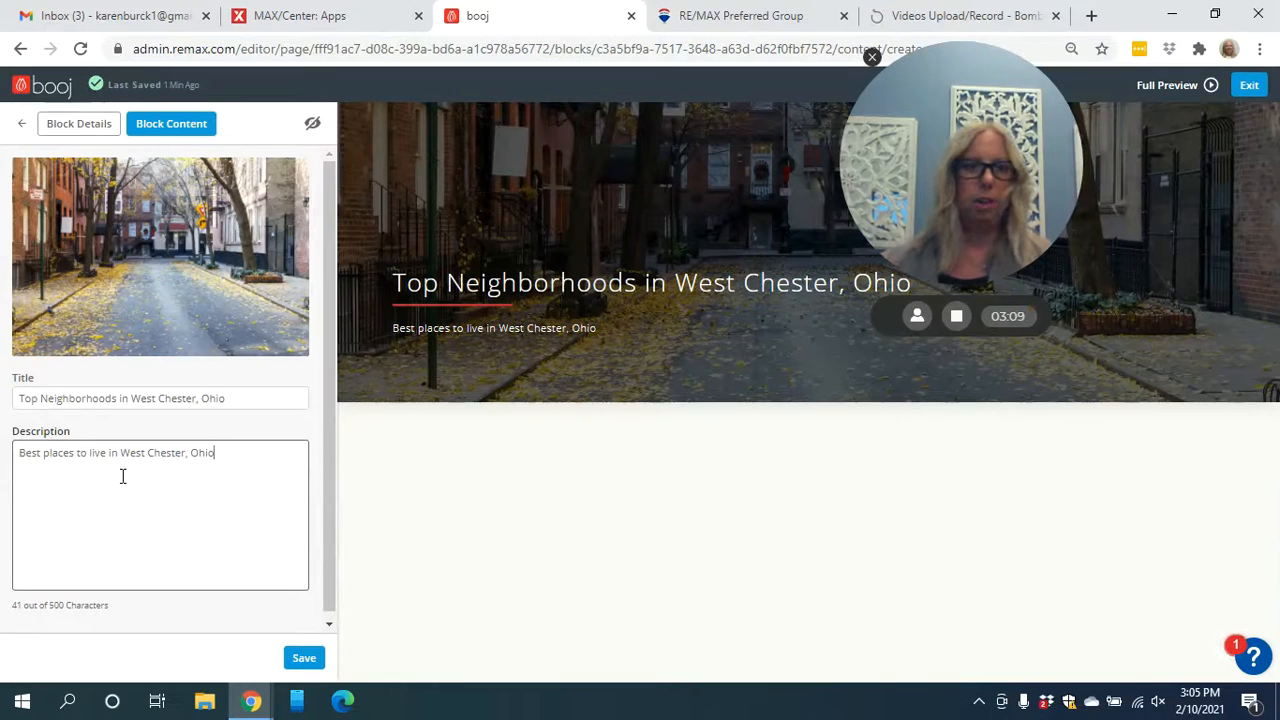
{"action": "left_click", "coordinate": [303, 659]}
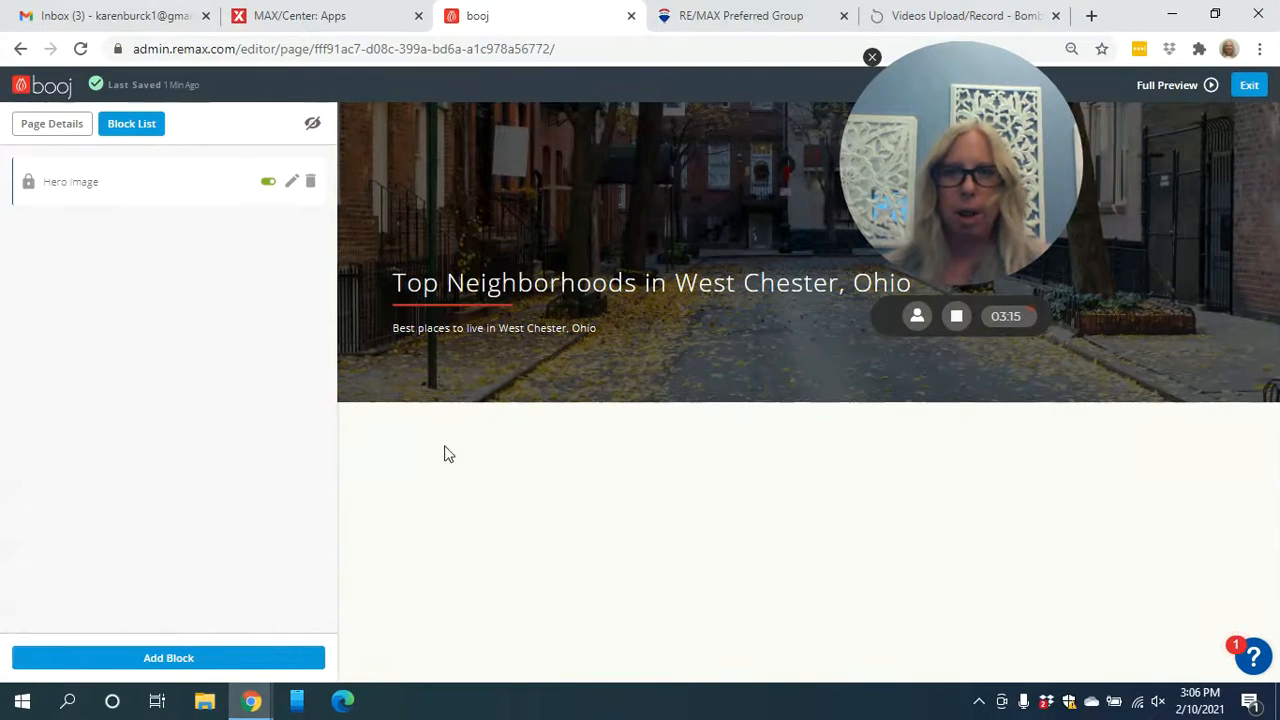
Add a Saved Search Block to the page below the hero image.
{"action": "left_click", "coordinate": [245, 658]}
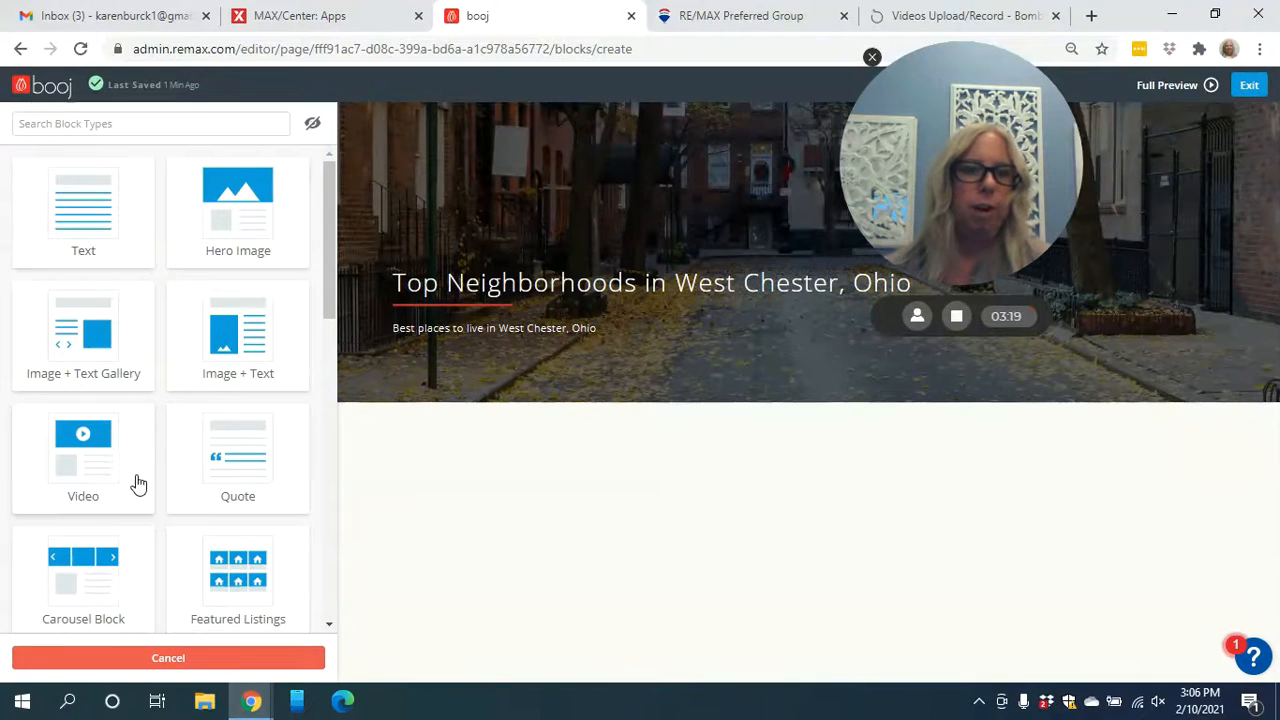
{"action": "scroll", "coordinate": [136, 485], "scroll_direction": "down", "scroll_amount": 3}
{"action": "scroll", "coordinate": [136, 493], "scroll_direction": "down", "scroll_amount": 3}
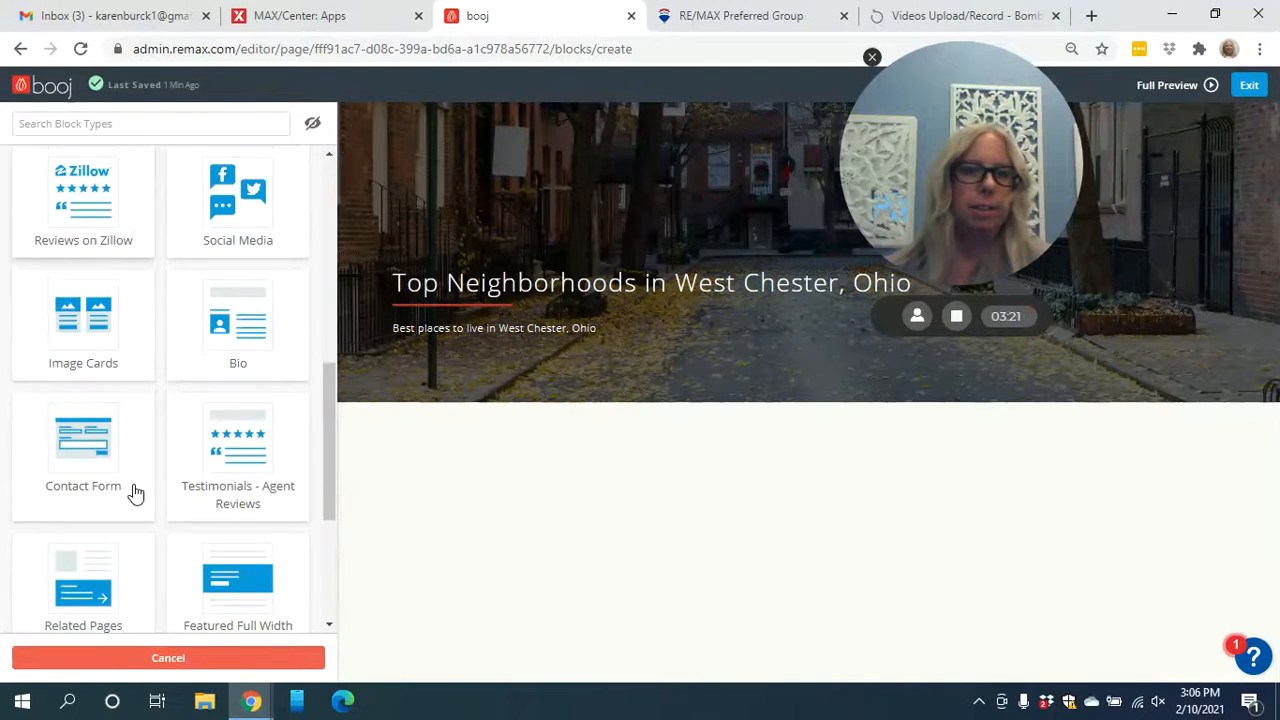
{"action": "scroll", "coordinate": [134, 491], "scroll_direction": "down", "scroll_amount": 3}
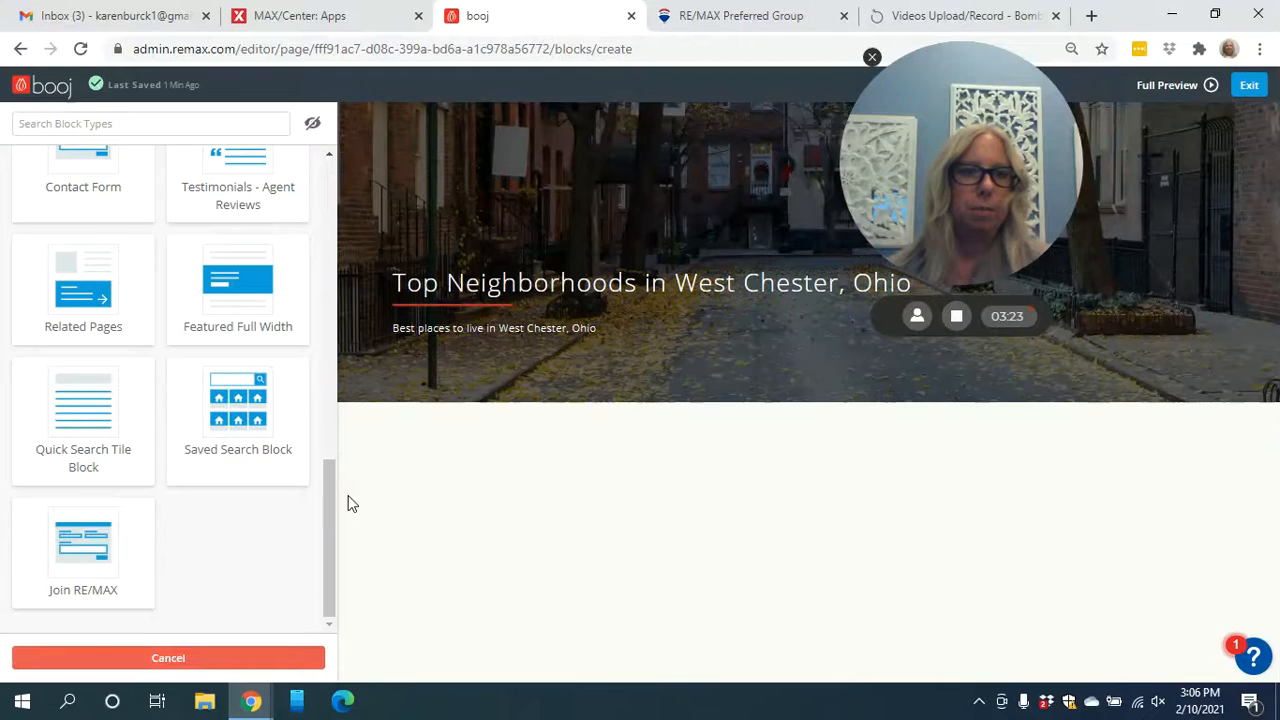
{"action": "left_click", "coordinate": [263, 455]}
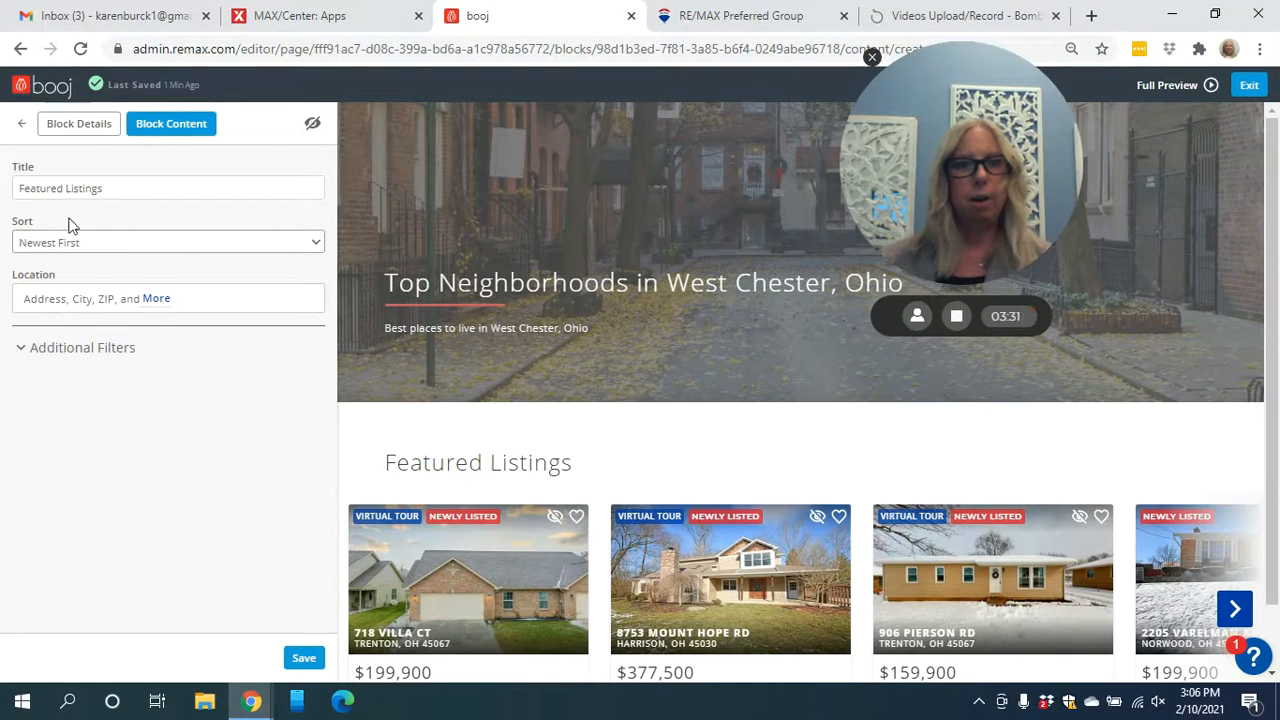
Replace the saved search block's title with "Beckett Ridge".
{"action": "left_click_drag", "start_coordinate": [120, 192], "coordinate": [6, 190]}
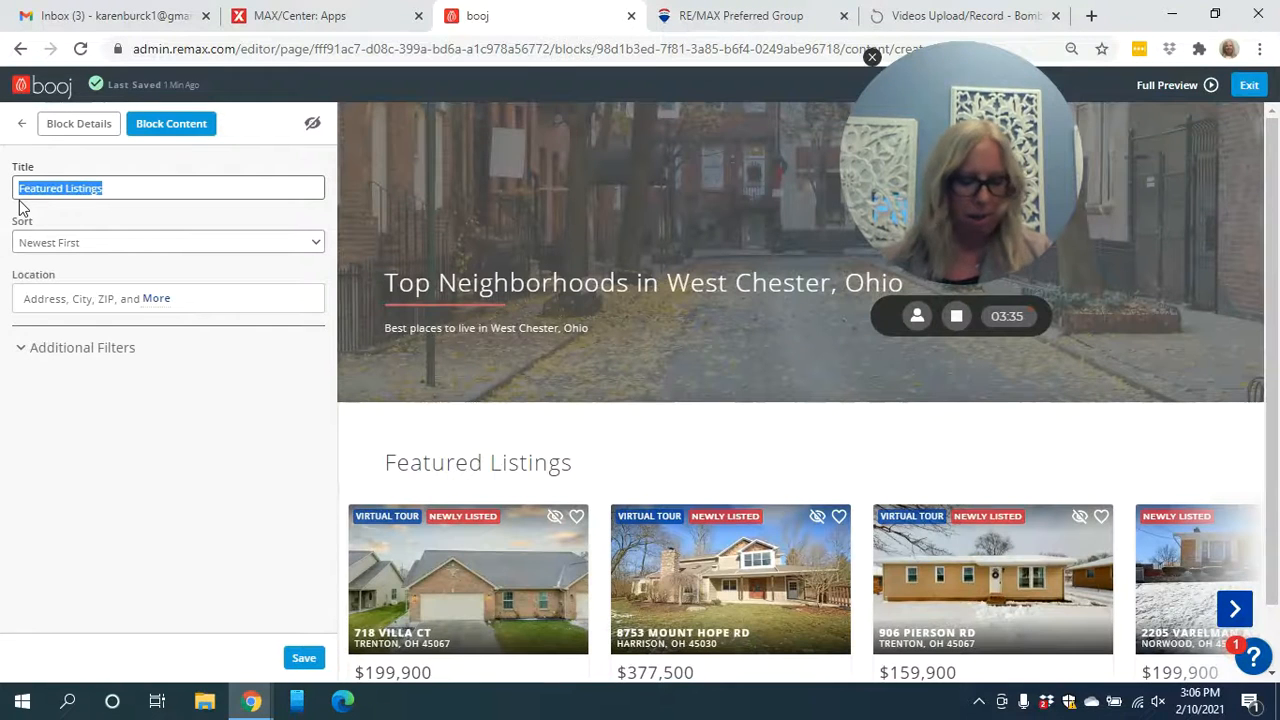
{"action": "type", "text": "Beckett"}
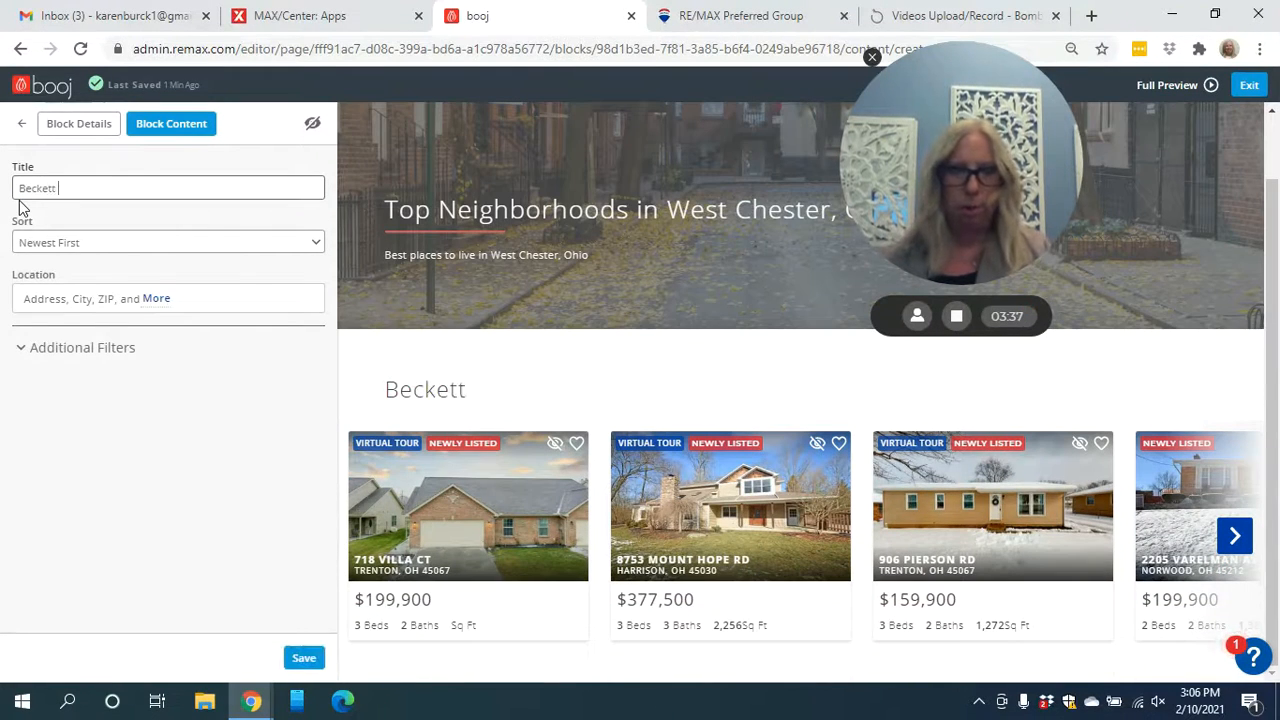
{"action": "type", "text": " Ri"}
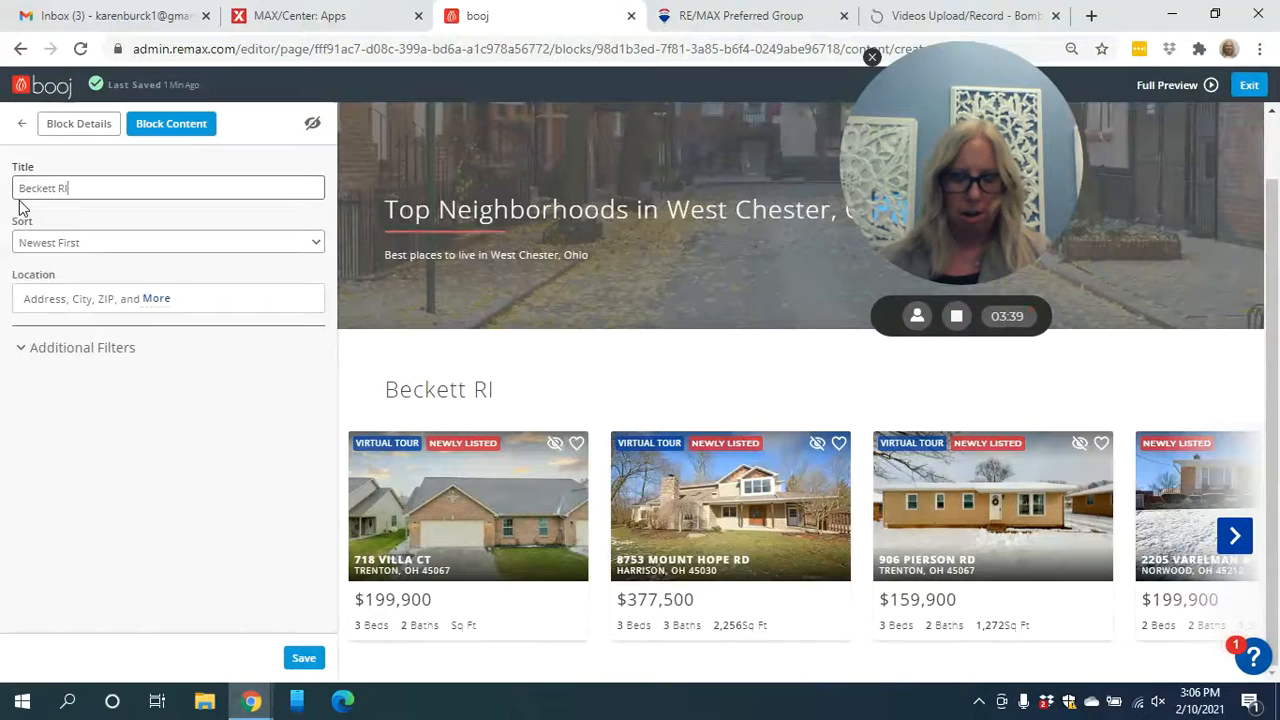
{"action": "type", "text": "dge"}
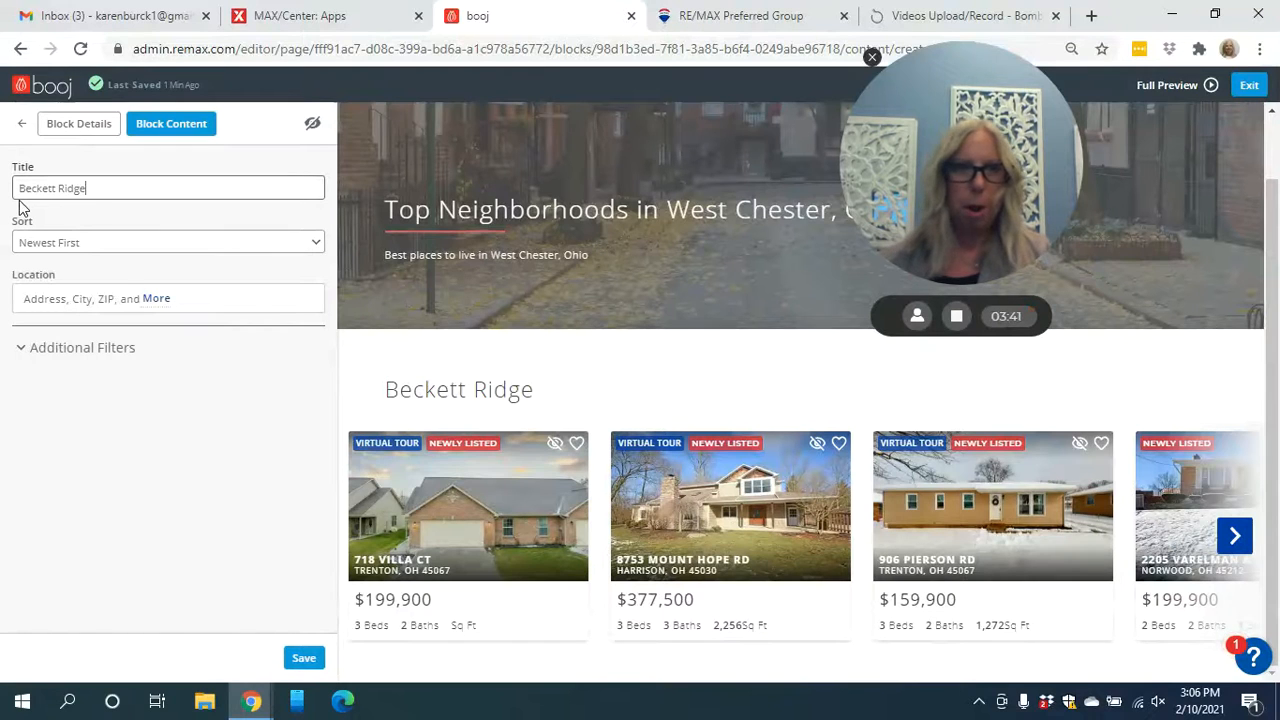
Try sorting the Beckett Ridge listings by Price: High to Low and return the order to Newest First.
{"action": "left_click", "coordinate": [160, 247]}
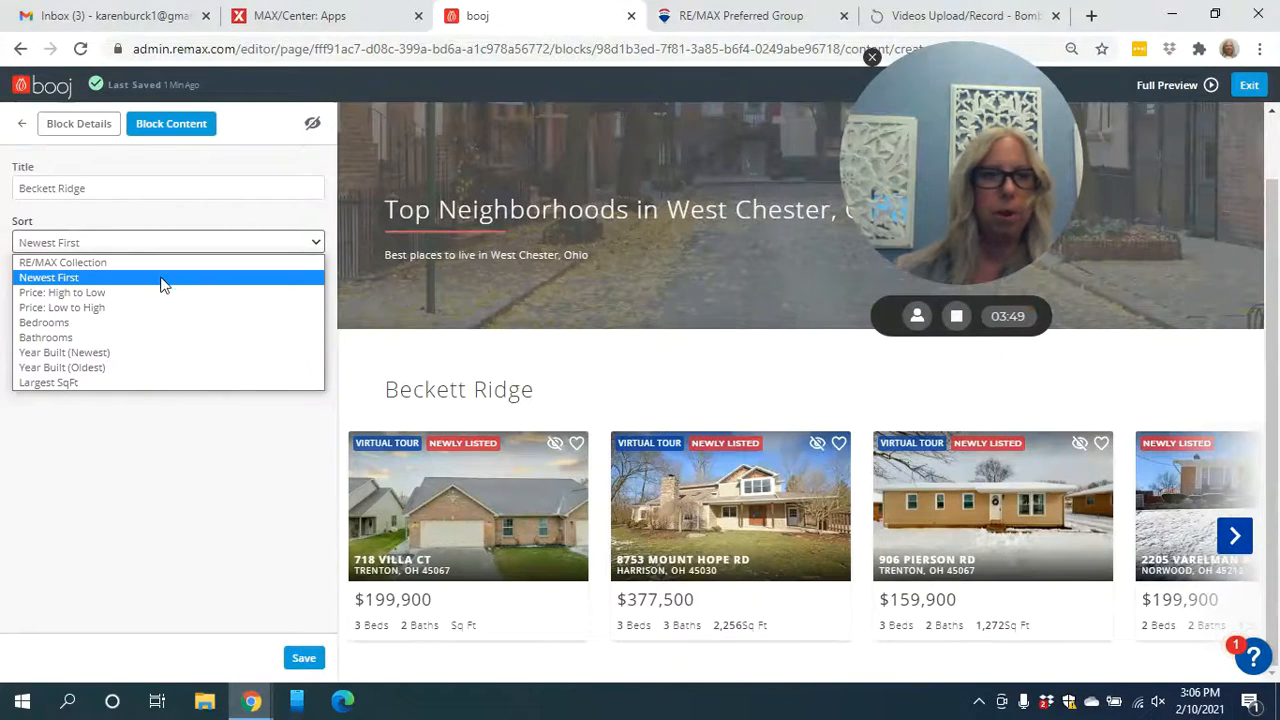
{"action": "left_click", "coordinate": [166, 293]}
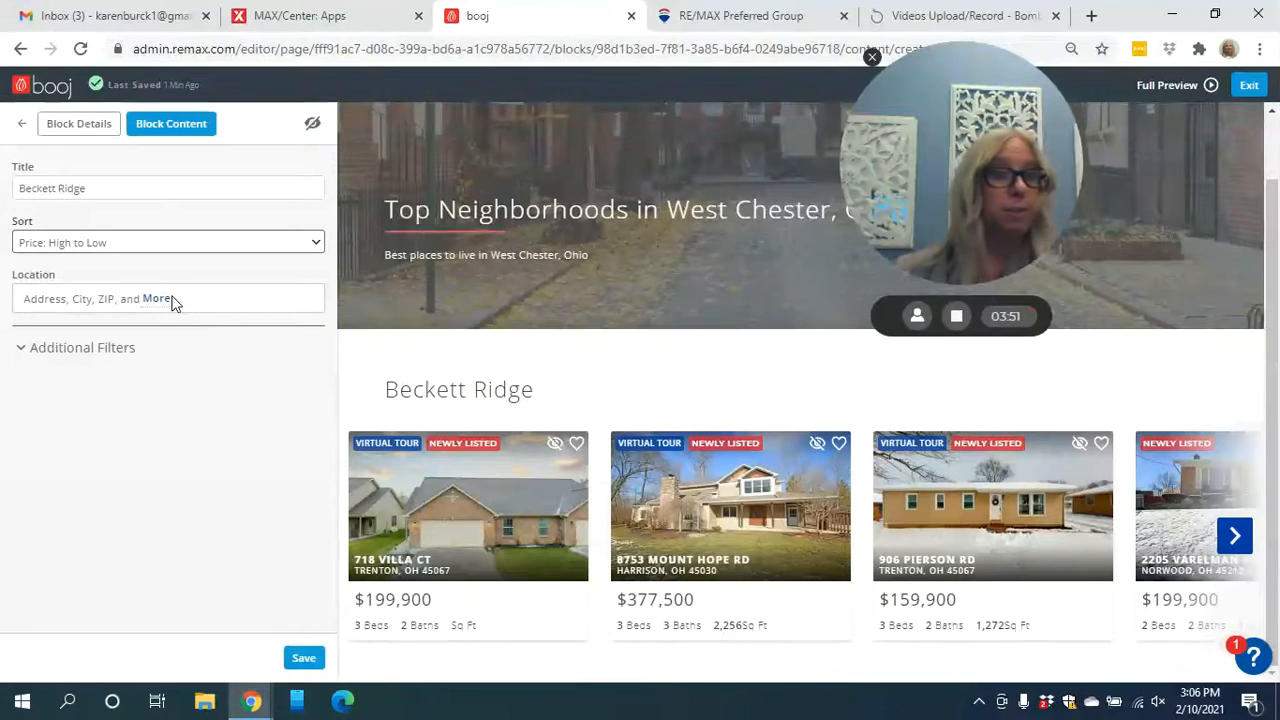
{"action": "left_click", "coordinate": [161, 249]}
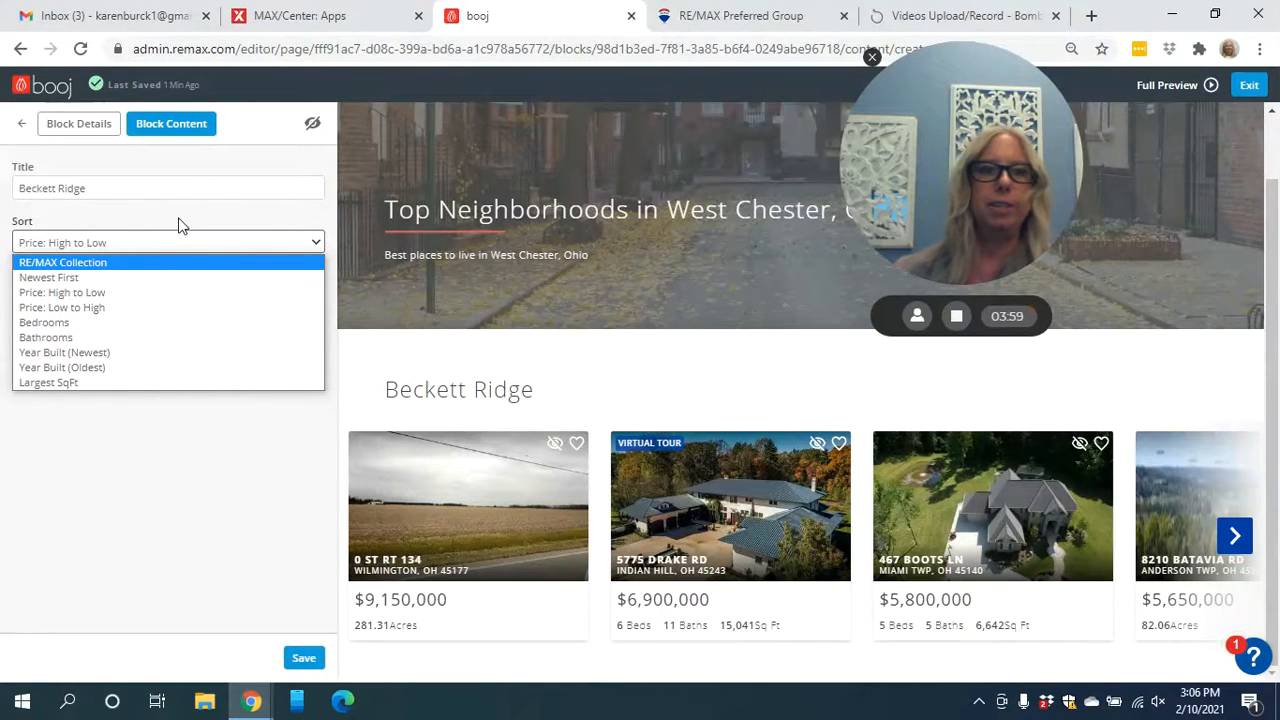
{"action": "left_click", "coordinate": [86, 279]}
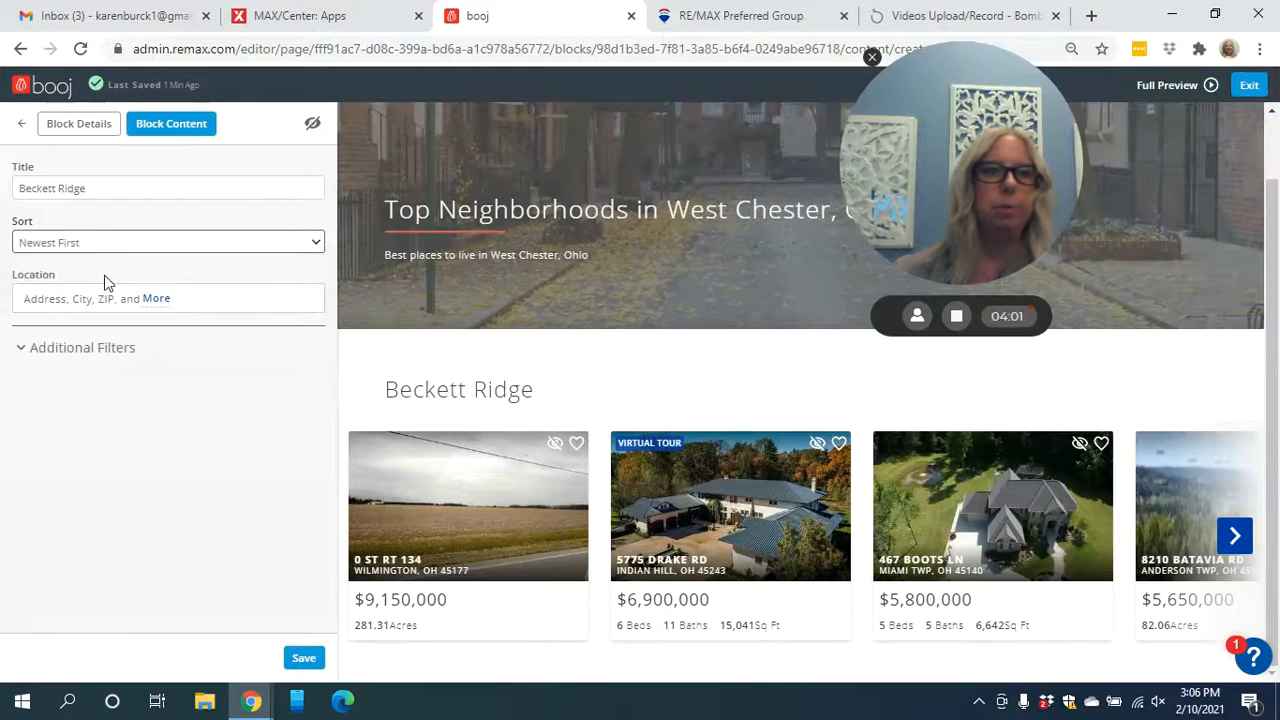
Limit the listings to the Beckett Ridge, OH neighborhood and set the View More button to View on Map.
{"action": "left_click", "coordinate": [182, 303]}
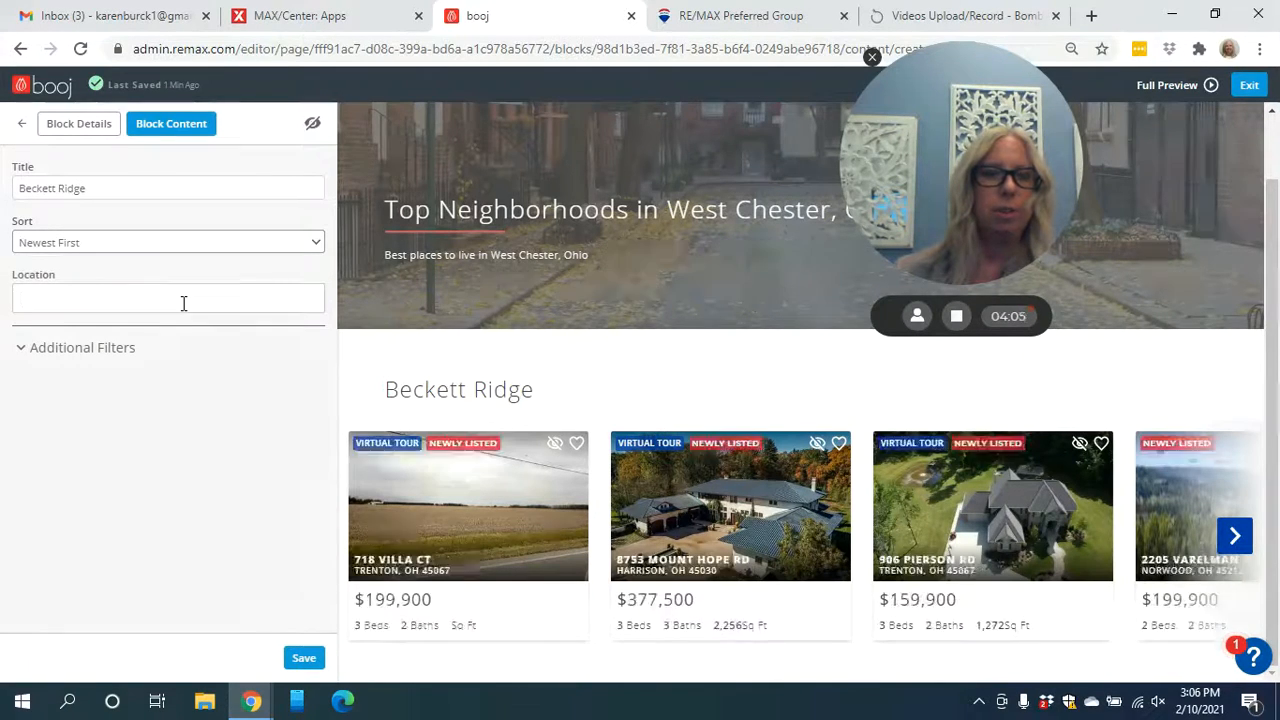
{"action": "type", "text": "B"}
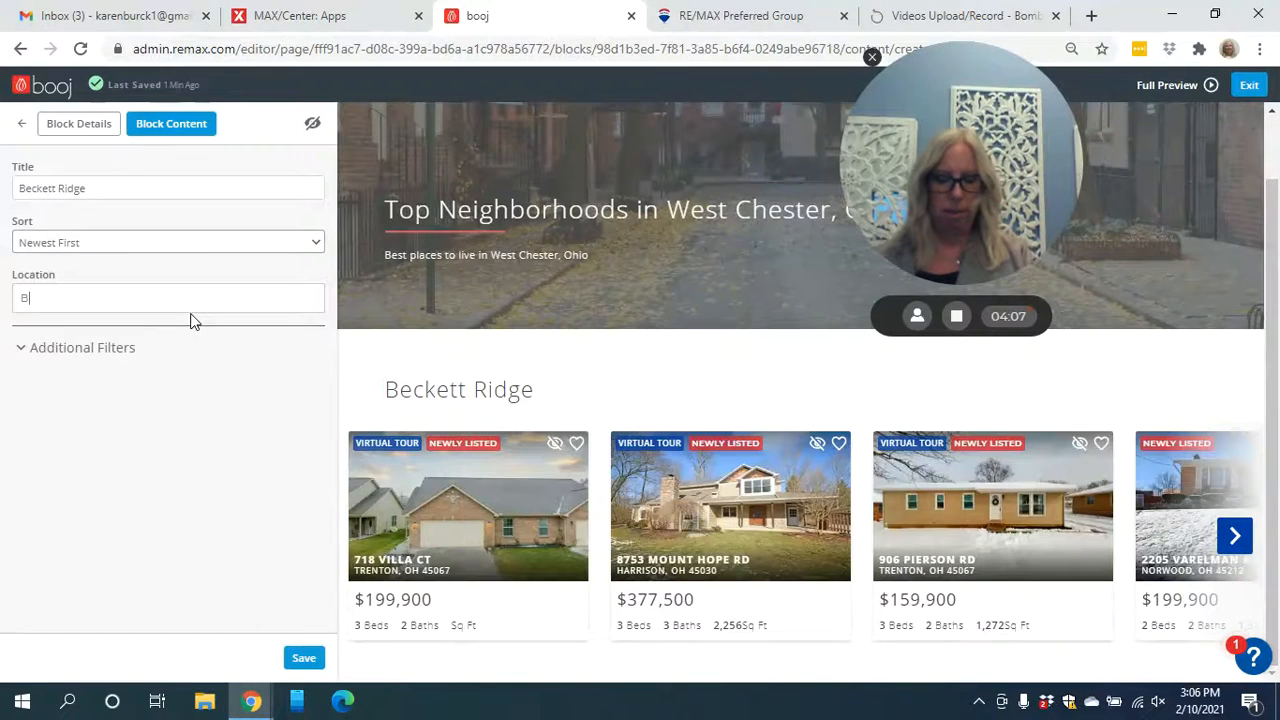
{"action": "type", "text": "eckett"}
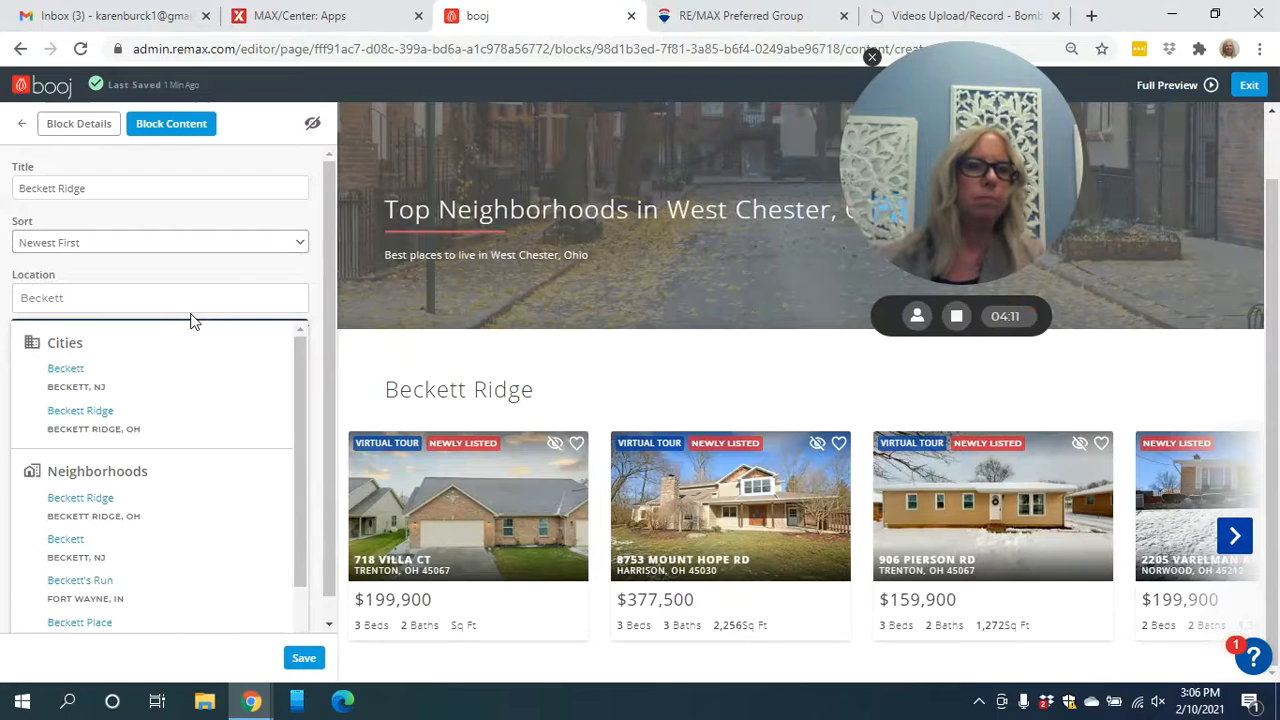
{"action": "left_click", "coordinate": [95, 503]}
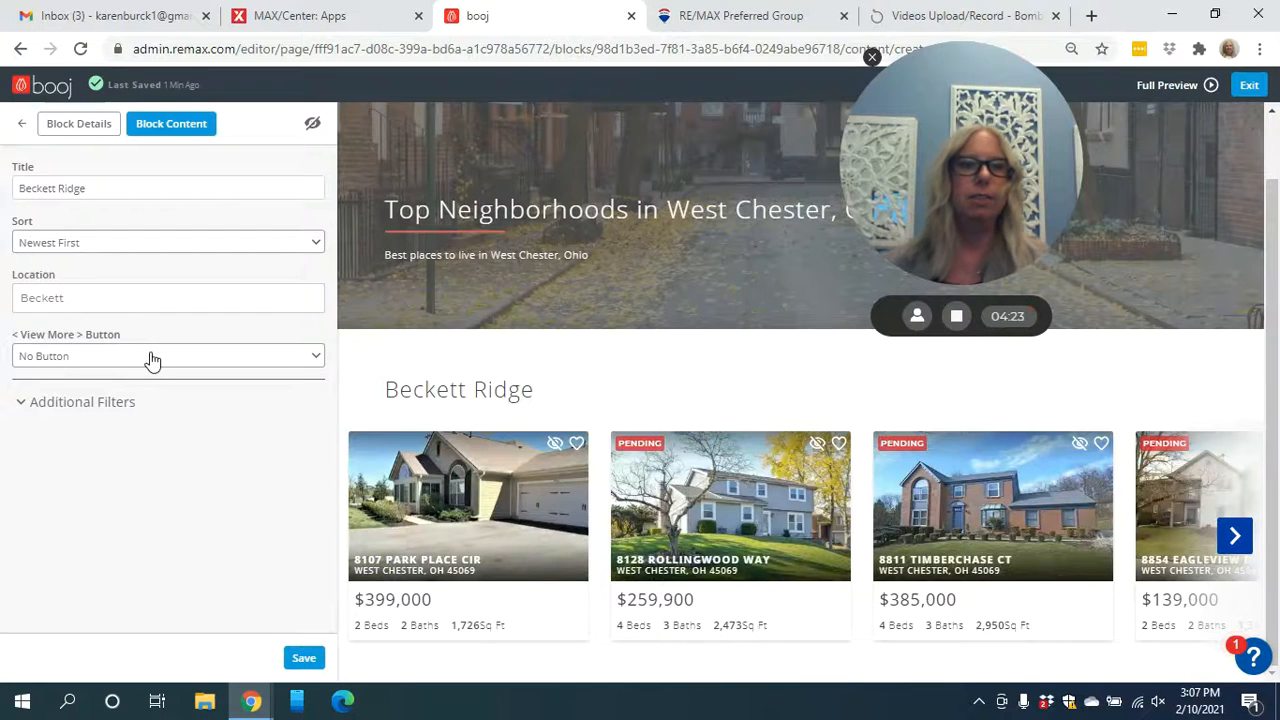
{"action": "left_click", "coordinate": [150, 358]}
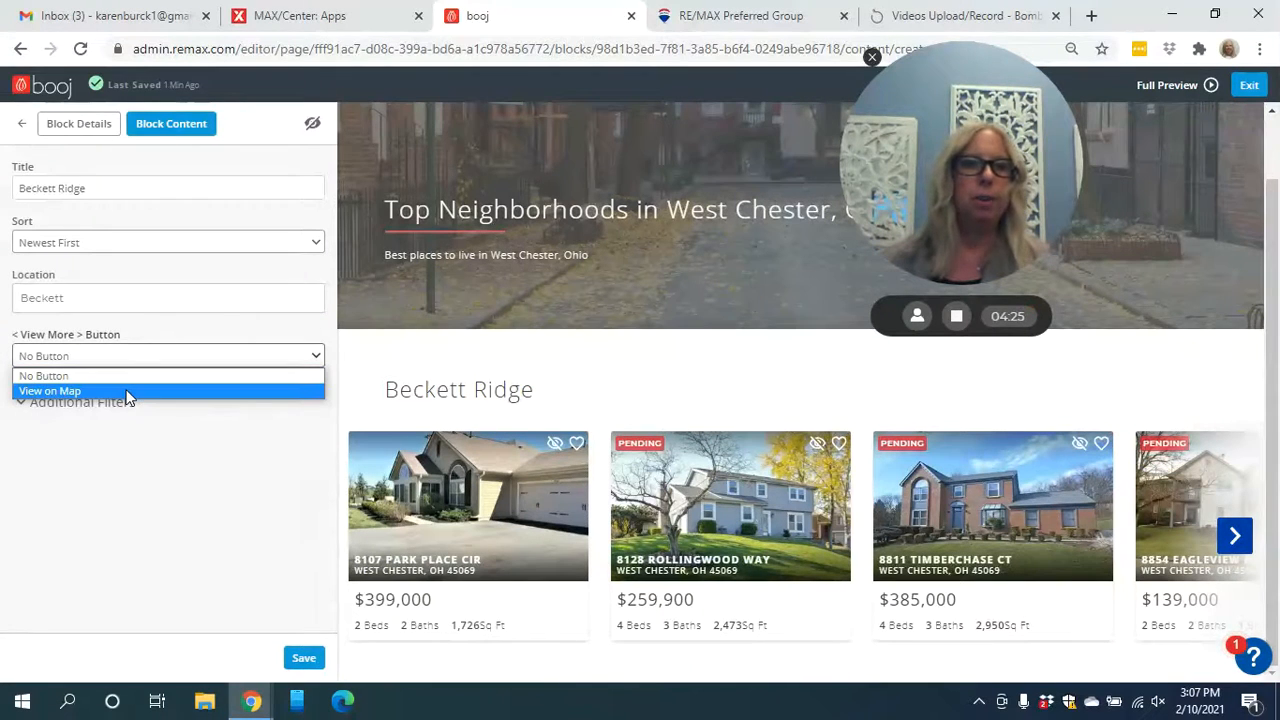
{"action": "left_click", "coordinate": [127, 391]}
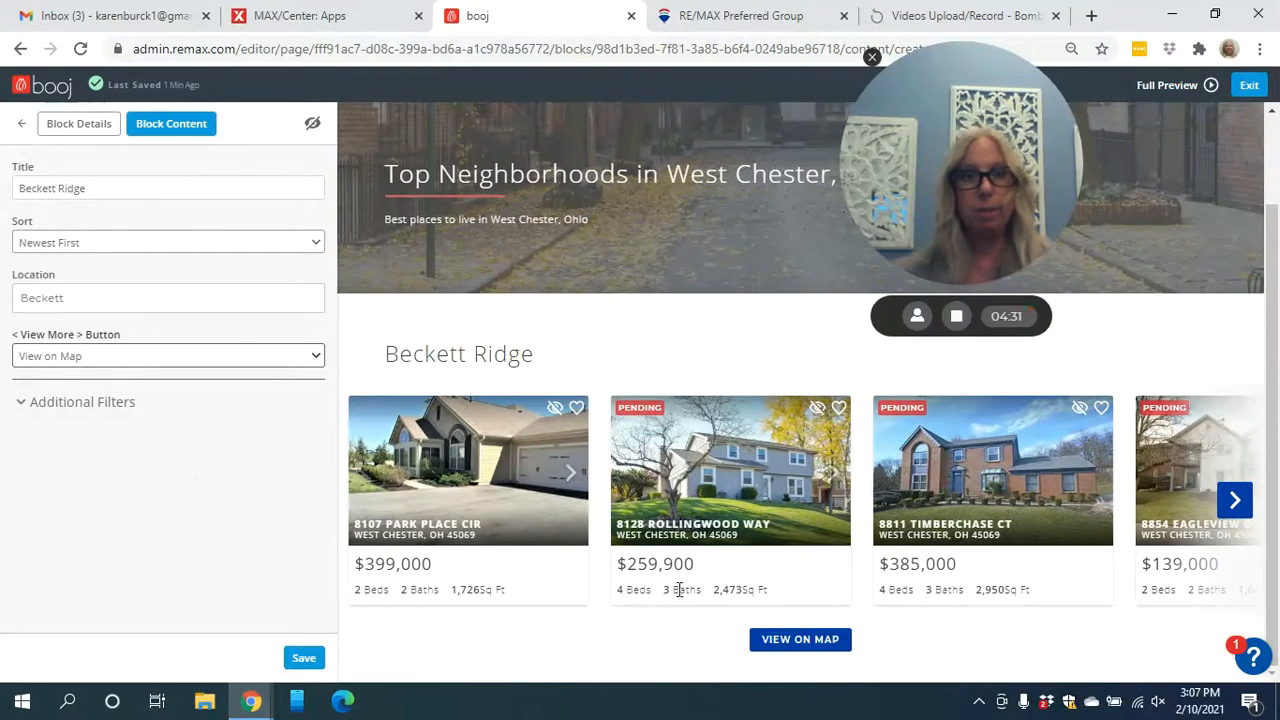
Exclude the Rental, Land and Mobile Home property types in the additional filters and save the Beckett Ridge block.
{"action": "left_click", "coordinate": [77, 405]}
{"action": "scroll", "coordinate": [99, 407], "scroll_direction": "down", "scroll_amount": 5}
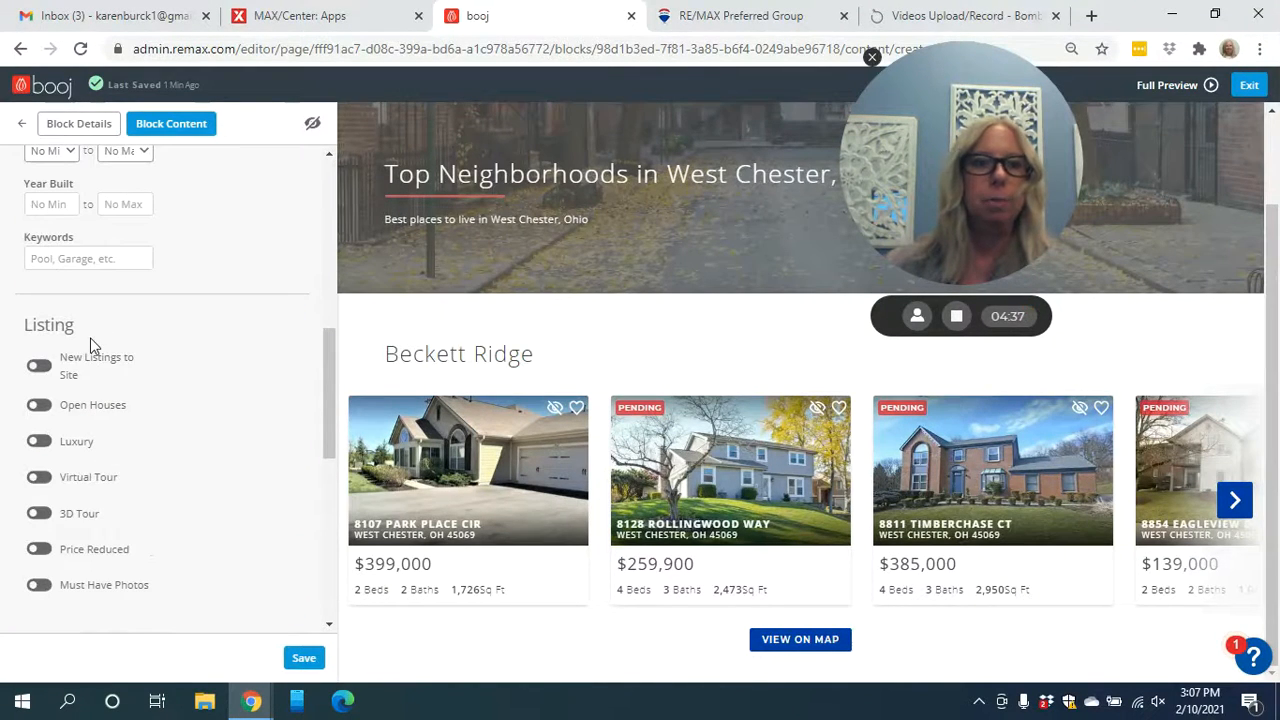
{"action": "scroll", "coordinate": [90, 345], "scroll_direction": "up", "scroll_amount": 3}
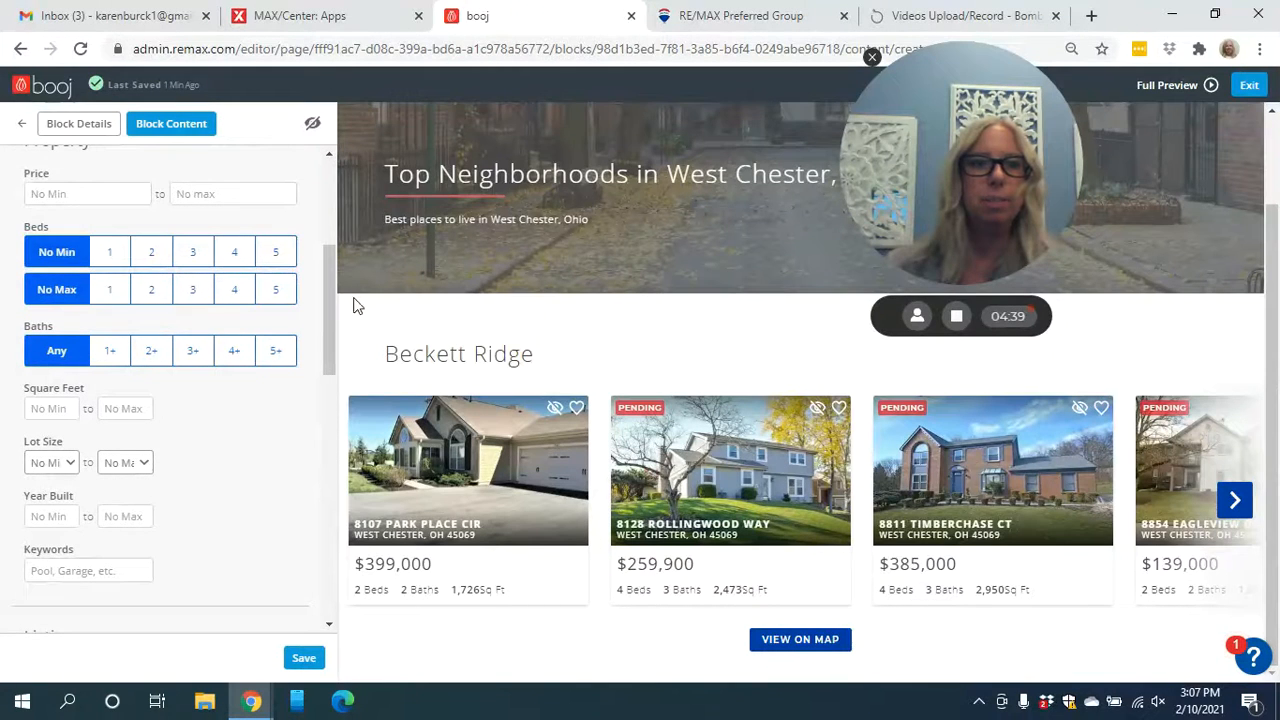
{"action": "left_click_drag", "start_coordinate": [328, 298], "coordinate": [357, 436]}
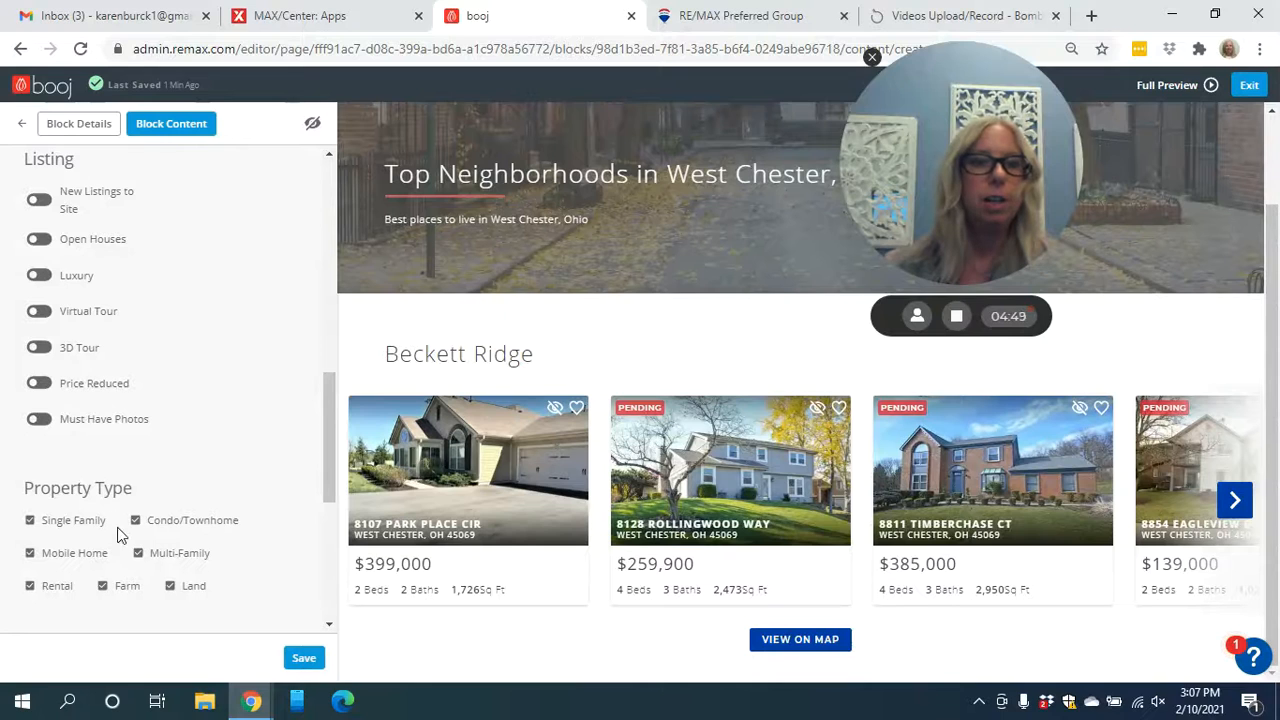
{"action": "left_click", "coordinate": [170, 587]}
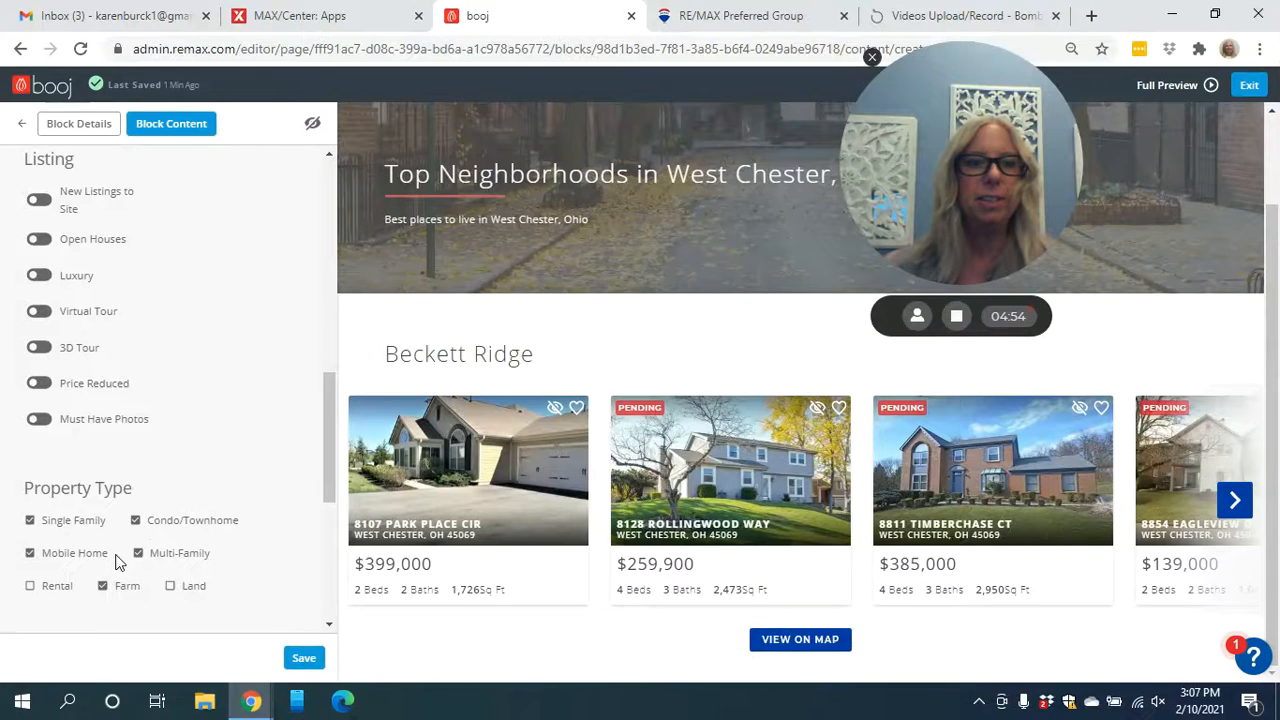
{"action": "left_click", "coordinate": [30, 553]}
{"action": "scroll", "coordinate": [240, 538], "scroll_direction": "down", "scroll_amount": 3}
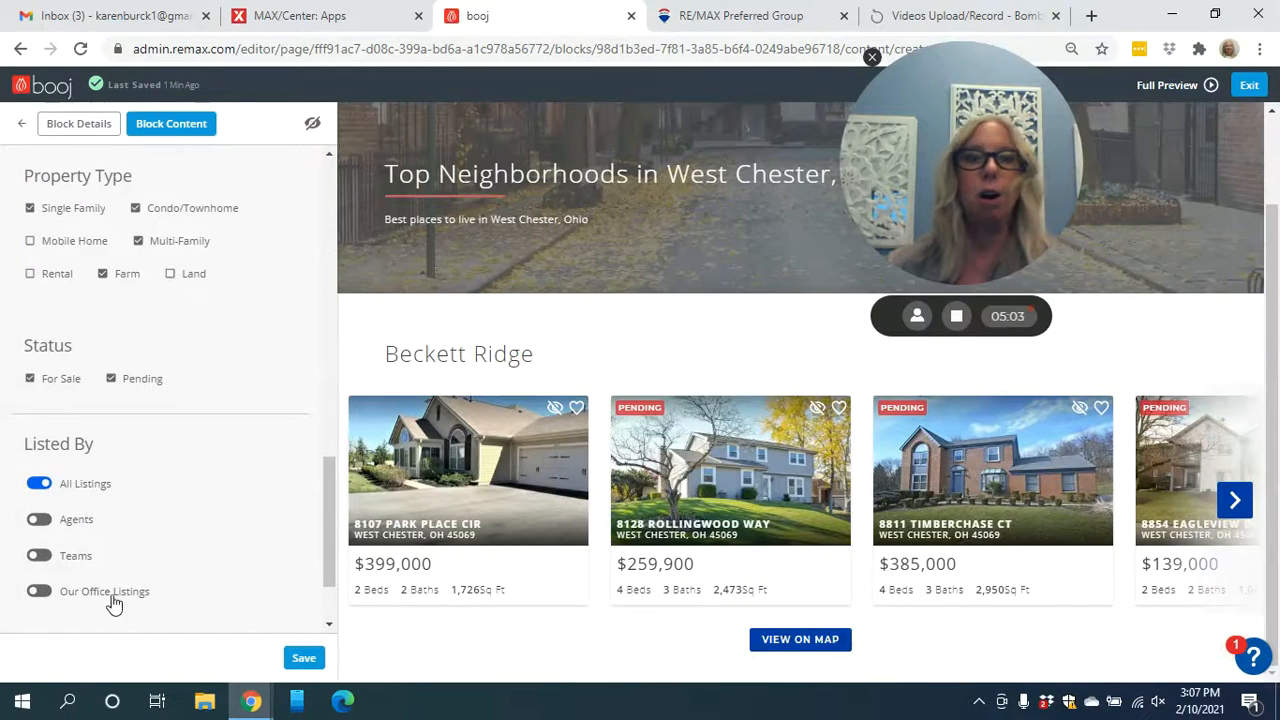
{"action": "scroll", "coordinate": [200, 588], "scroll_direction": "down", "scroll_amount": 2}
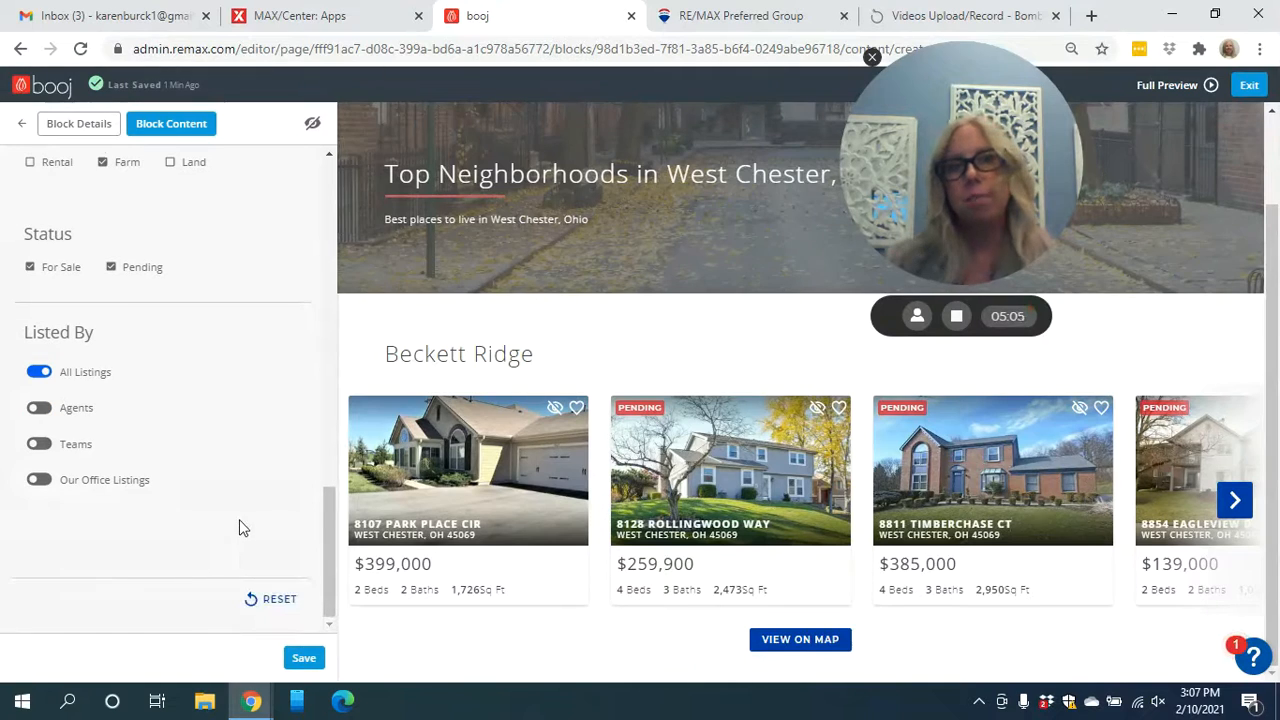
{"action": "left_click", "coordinate": [303, 659]}
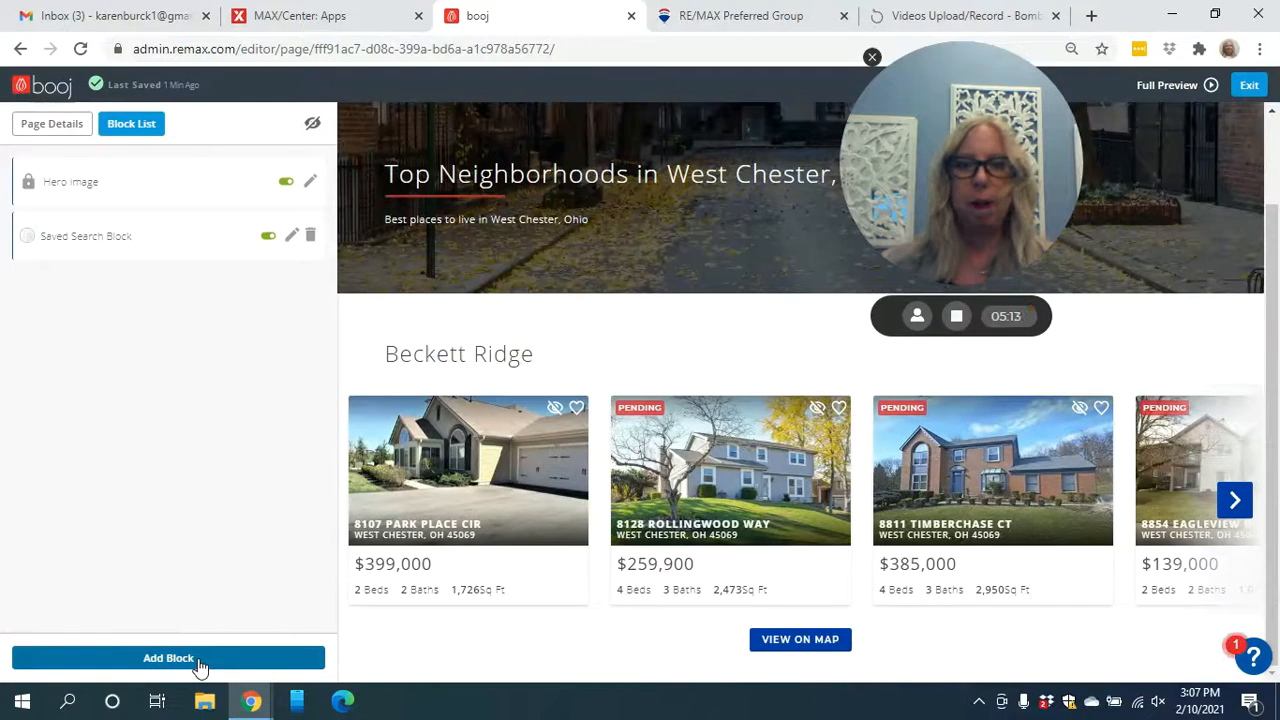
Add a second saved search block below Beckett Ridge and title it "Cinnamon Woods".
{"action": "left_click", "coordinate": [200, 660]}
{"action": "scroll", "coordinate": [240, 385], "scroll_direction": "down", "scroll_amount": 10}
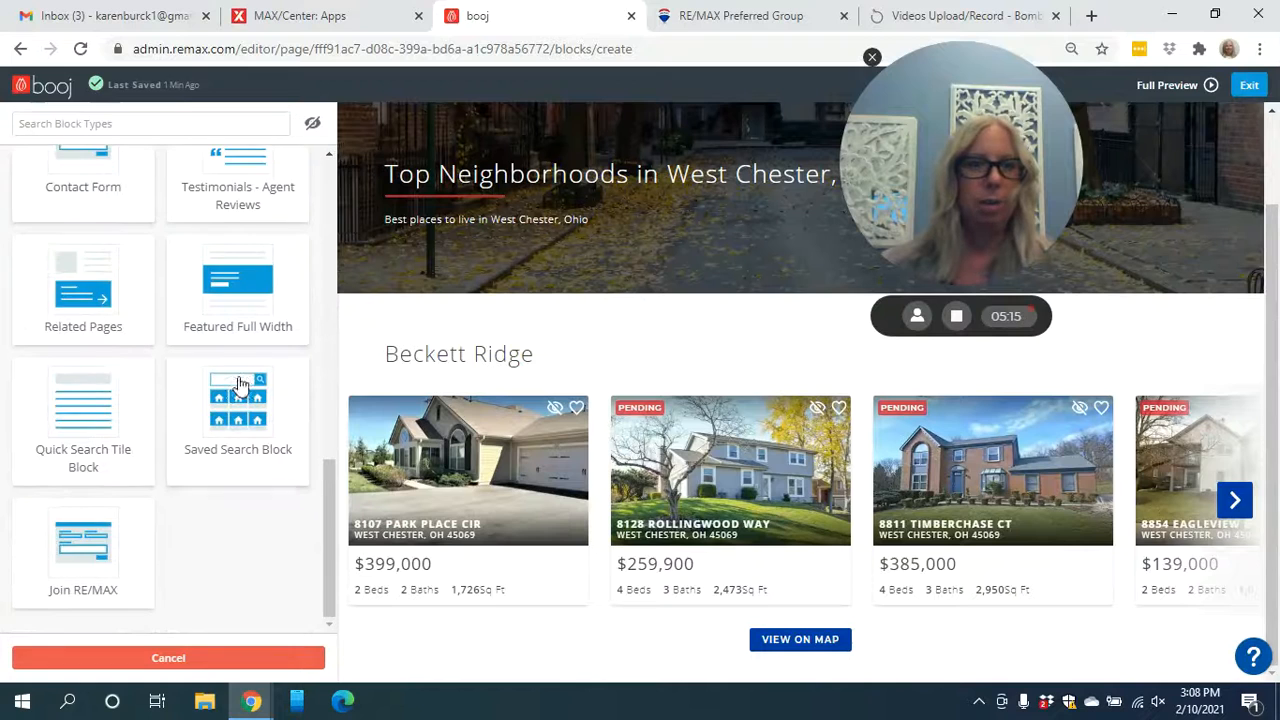
{"action": "left_click", "coordinate": [248, 432]}
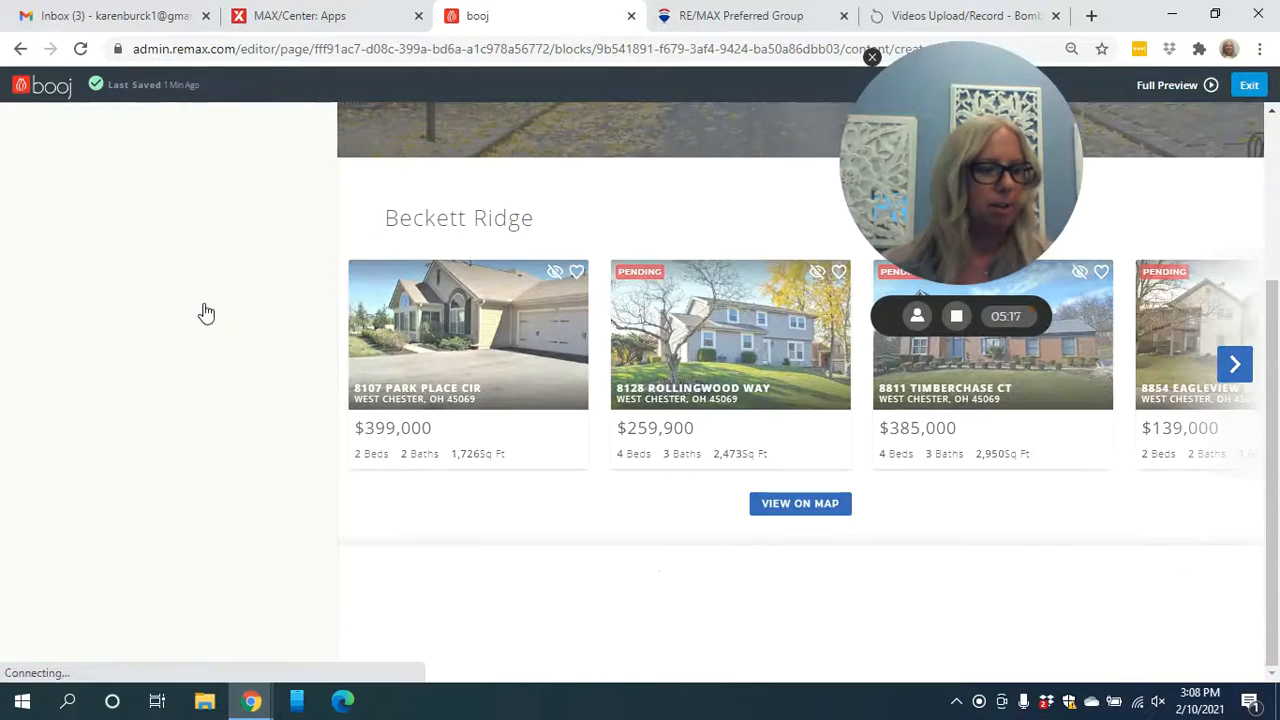
{"action": "left_click_drag", "start_coordinate": [134, 183], "coordinate": [3, 170]}
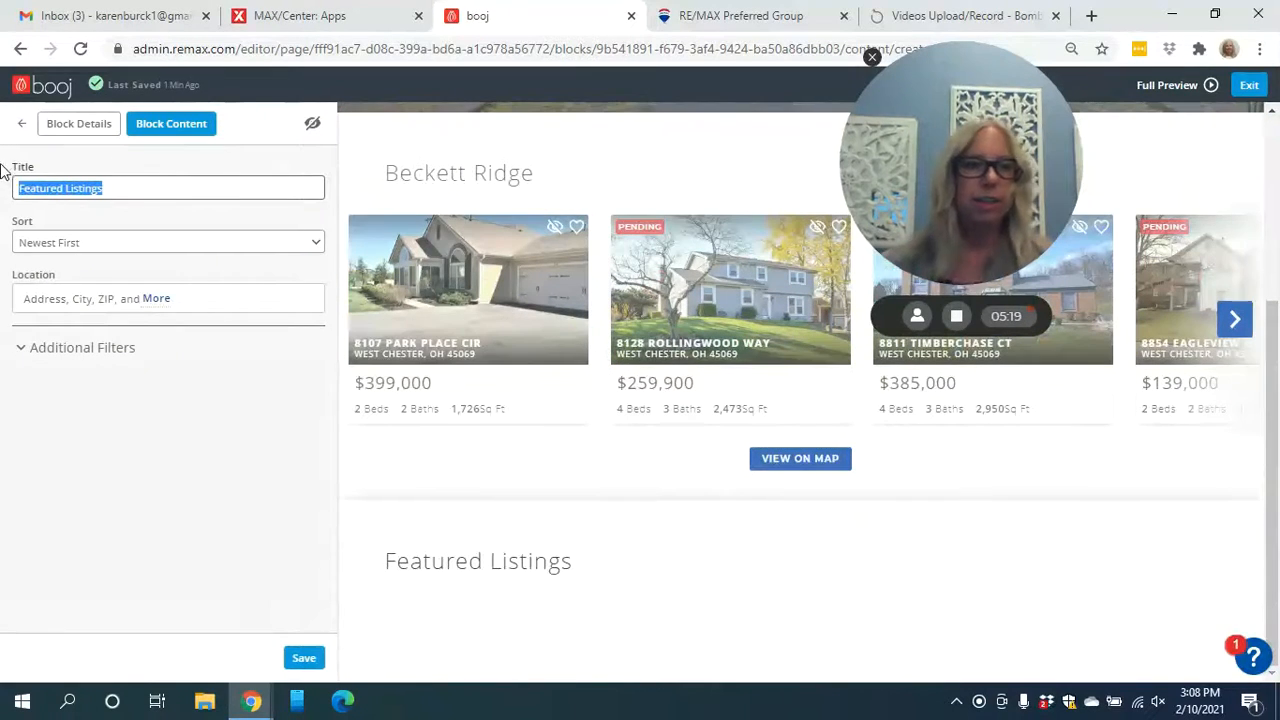
{"action": "type", "text": "Cinnam"}
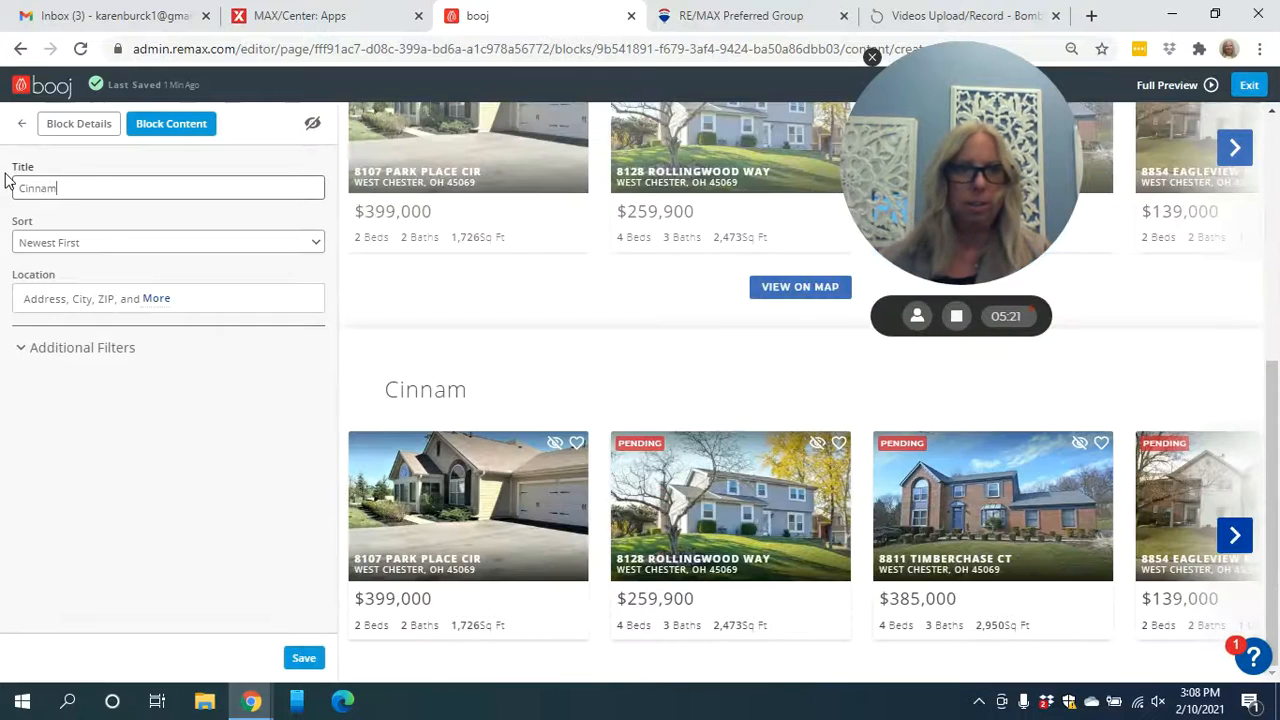
{"action": "key", "text": "BackSpace"}
{"action": "key", "text": "BackSpace"}
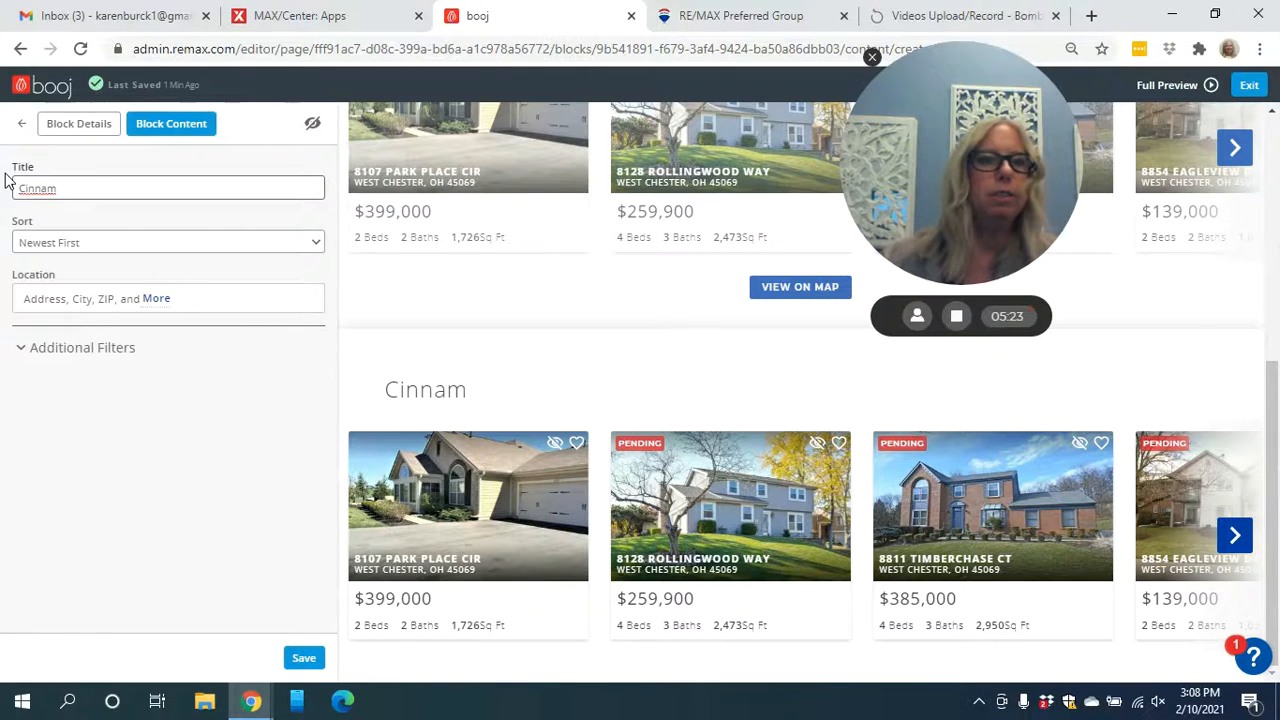
{"action": "type", "text": "on Woods"}
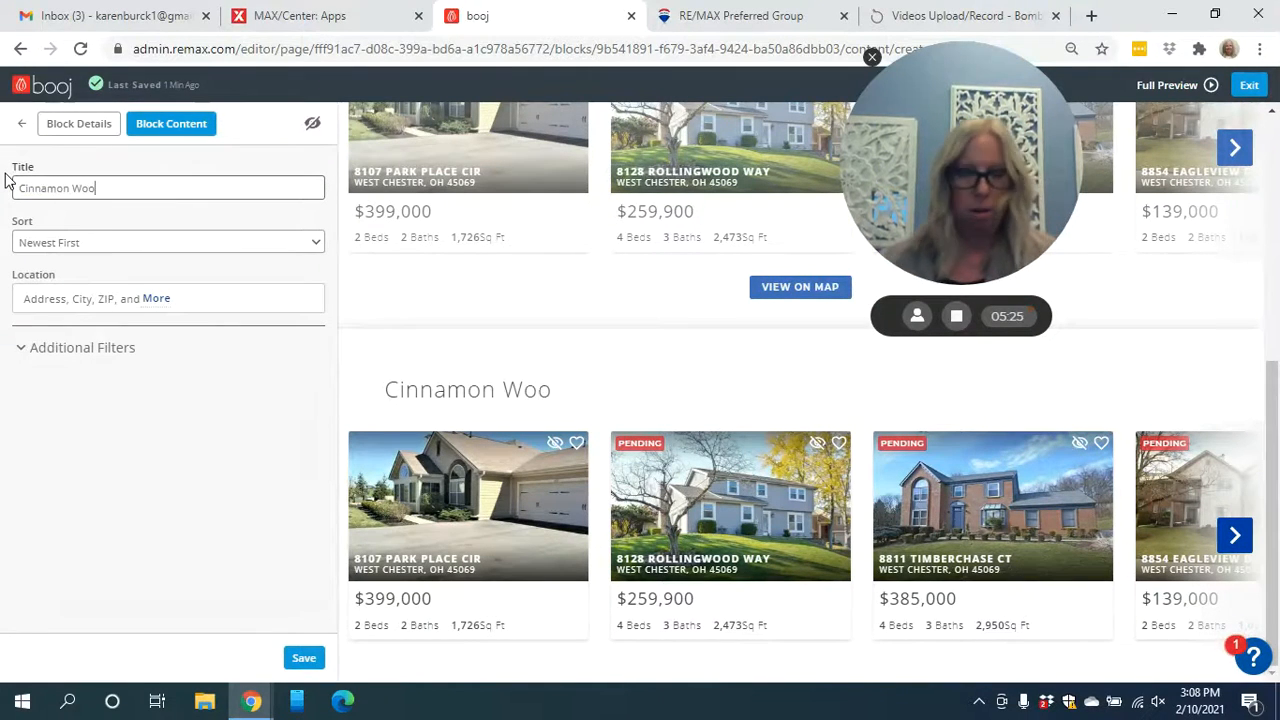
Try to find the neighborhood for the block's location by searching "Cinnamon Wo", "Cinnamon W" and "woods".
{"action": "left_click", "coordinate": [101, 300]}
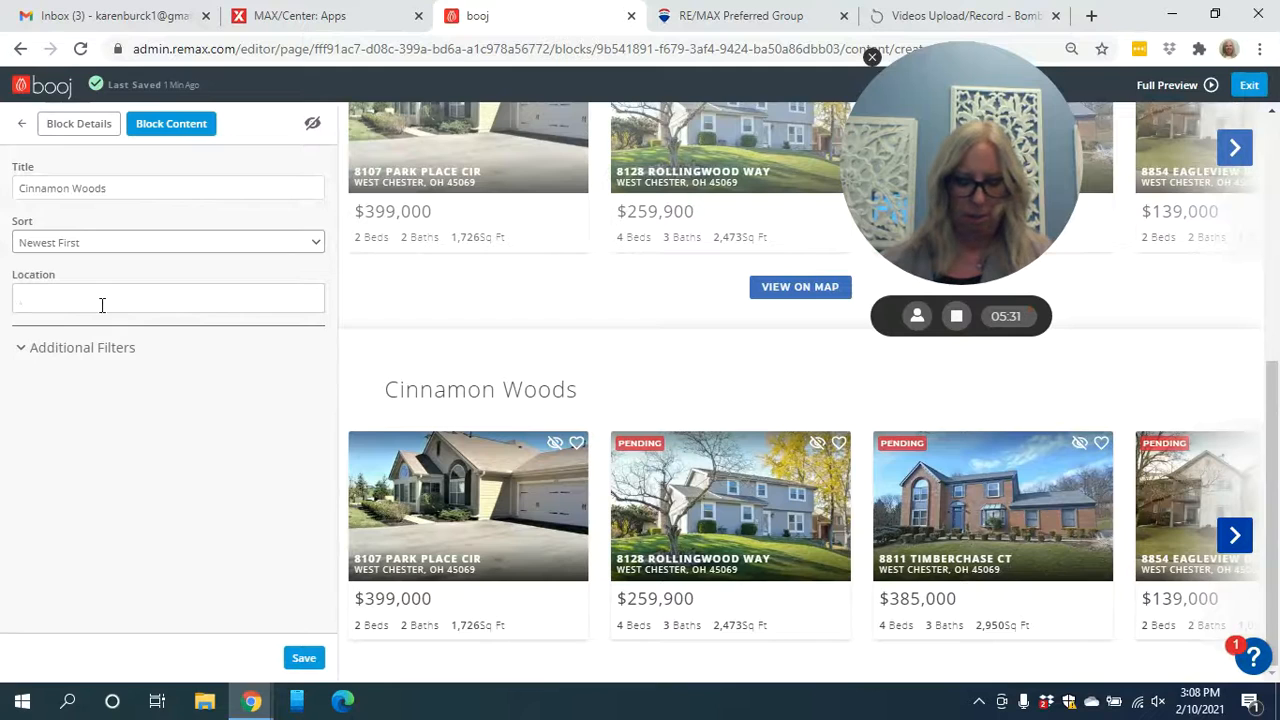
{"action": "type", "text": "Cinnamon Wo"}
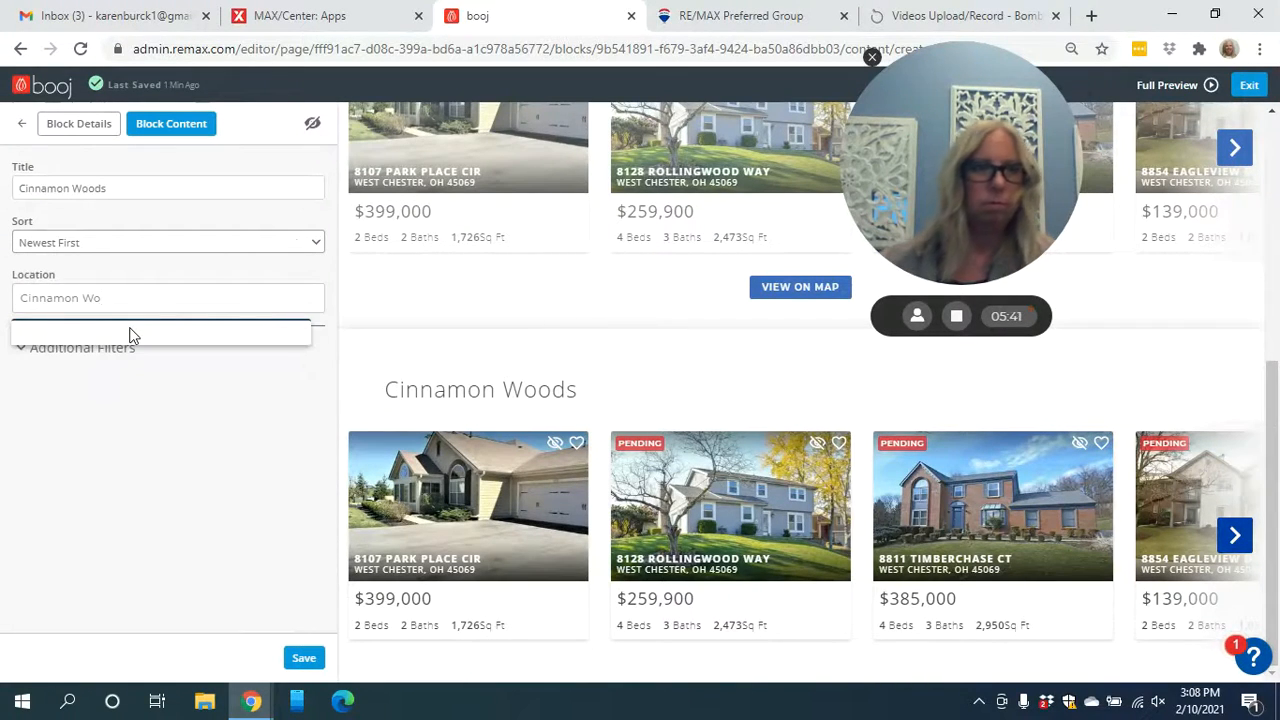
{"action": "key", "text": "BackSpace"}
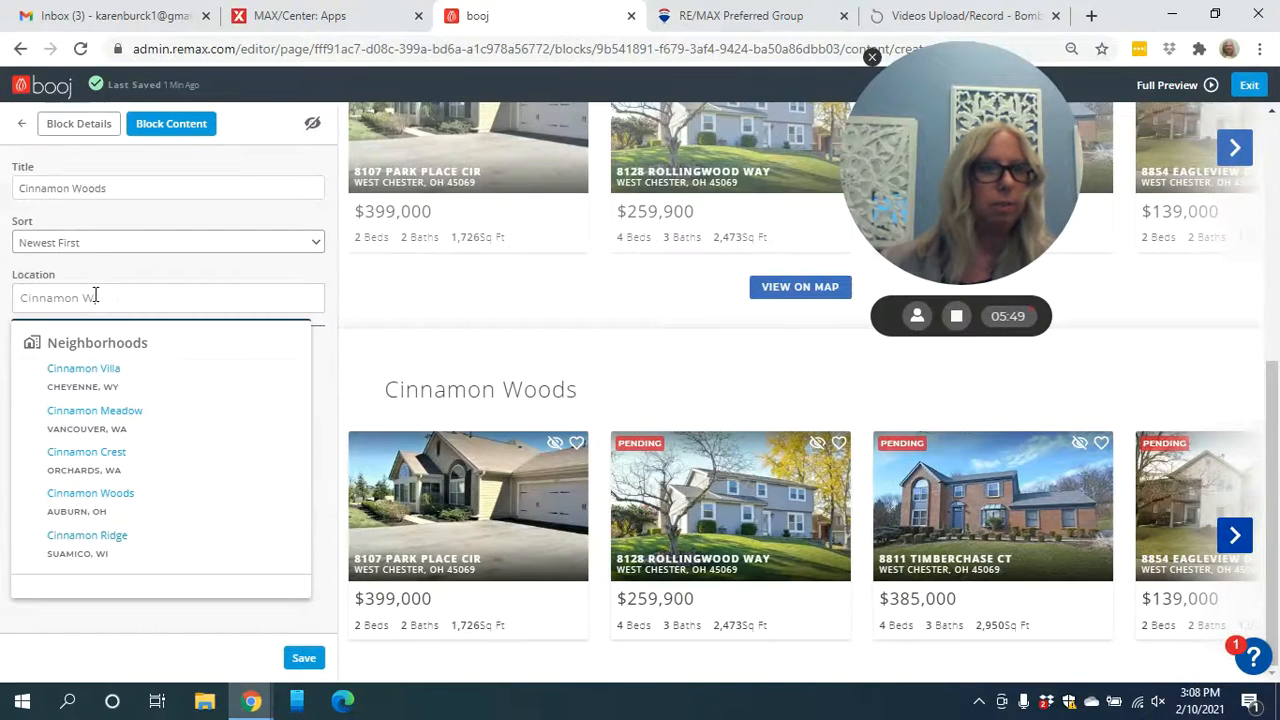
{"action": "left_click_drag", "start_coordinate": [95, 297], "coordinate": [3, 291]}
{"action": "key", "text": "BackSpace"}
{"action": "type", "text": "wood"}
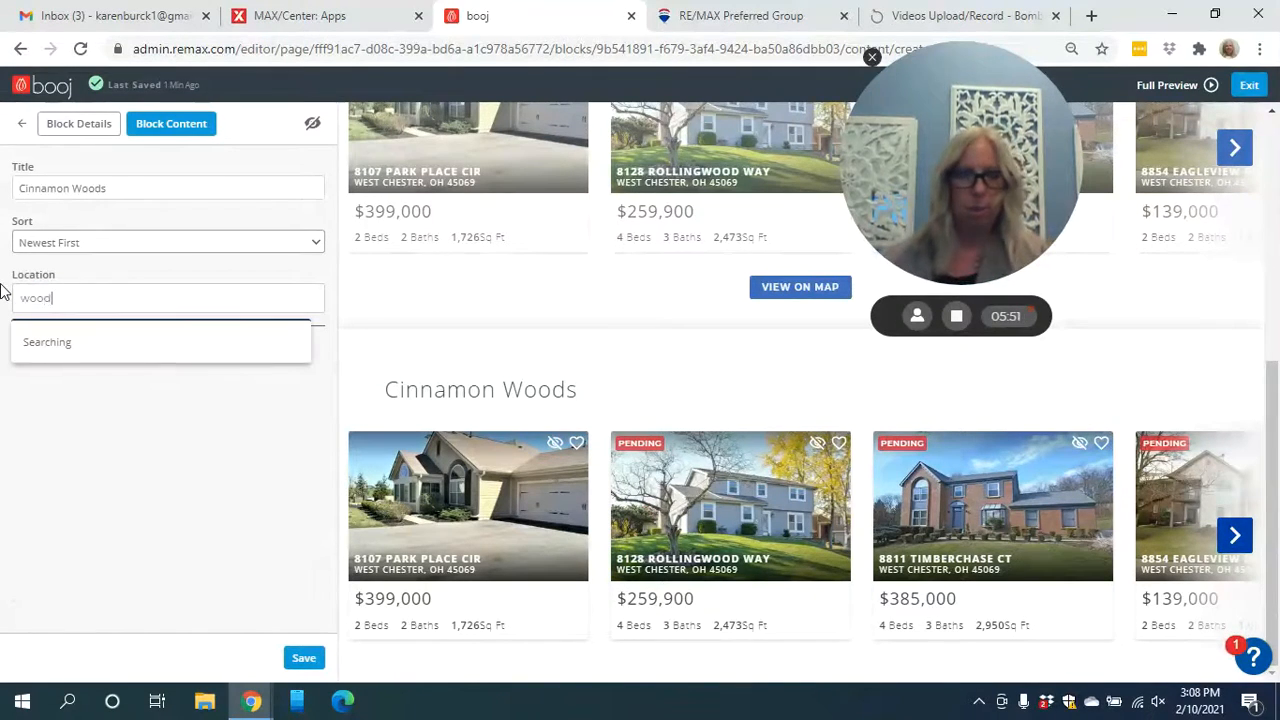
{"action": "type", "text": "s"}
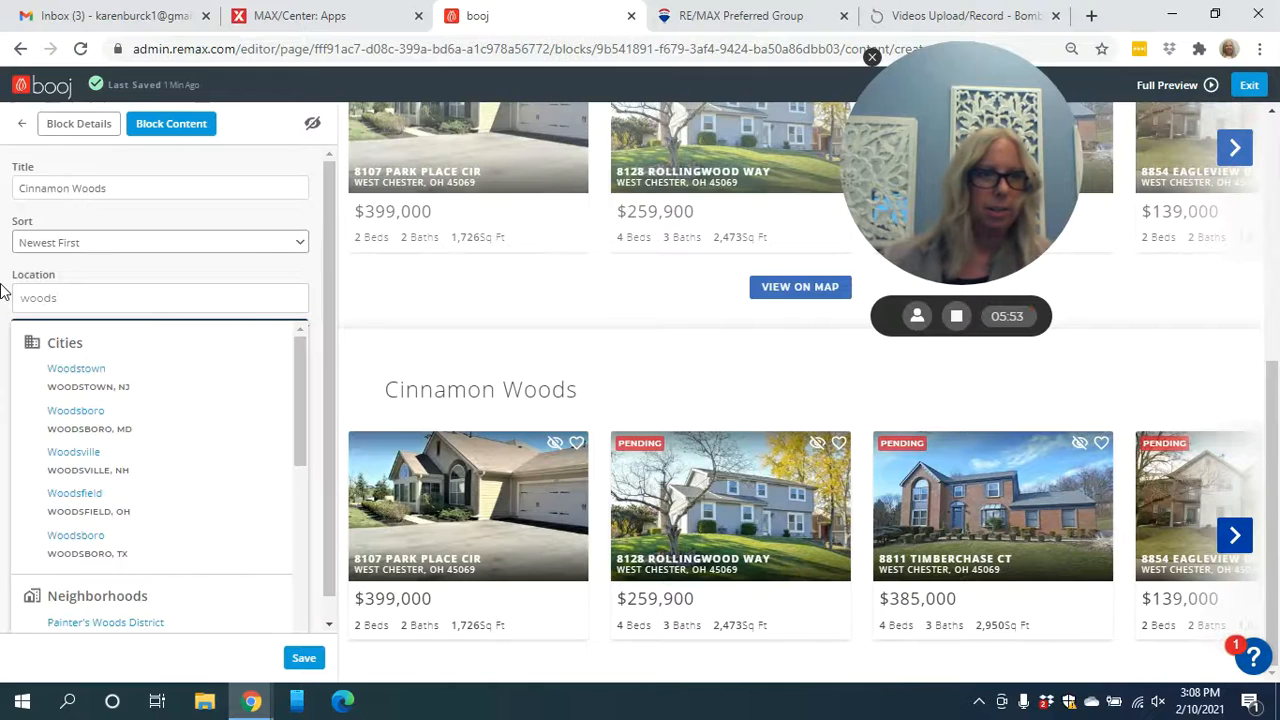
{"action": "scroll", "coordinate": [94, 494], "scroll_direction": "down", "scroll_amount": 3}
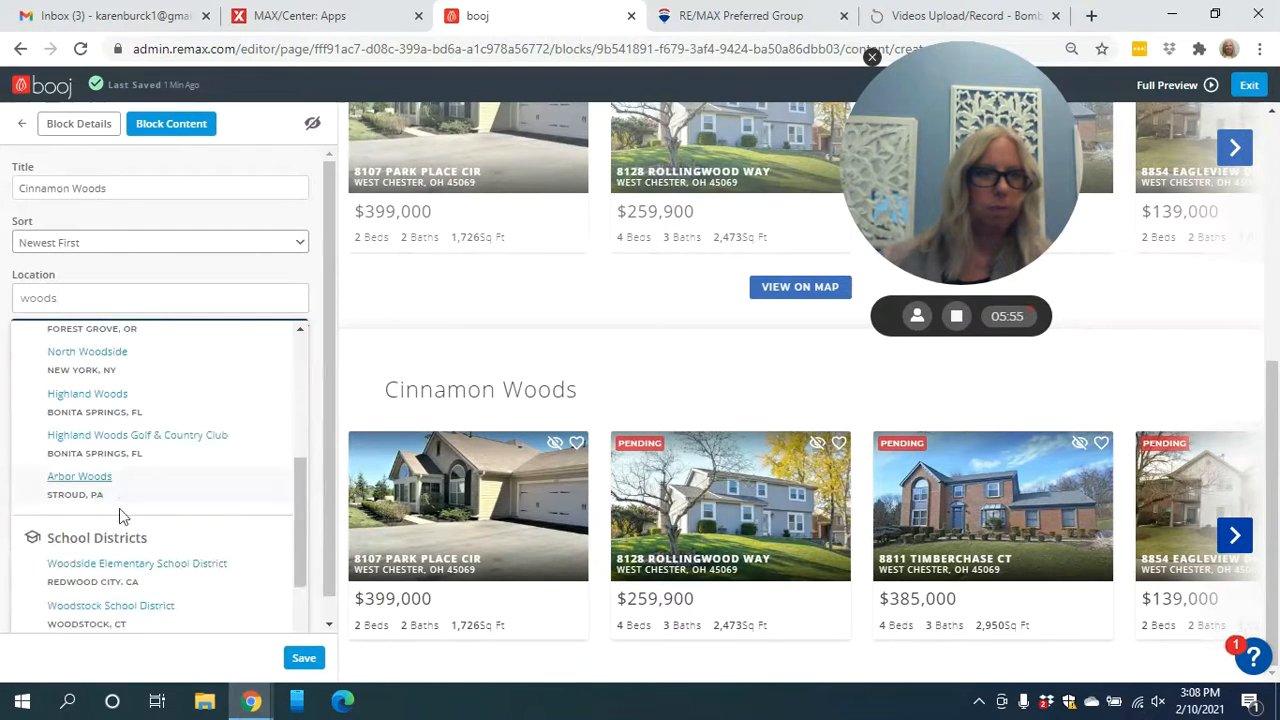
{"action": "scroll", "coordinate": [128, 493], "scroll_direction": "up", "scroll_amount": 5}
Limit the block's location to the Cinnamon Woods neighborhood in West Chester, OH.
{"action": "left_click_drag", "start_coordinate": [116, 297], "coordinate": [5, 295]}
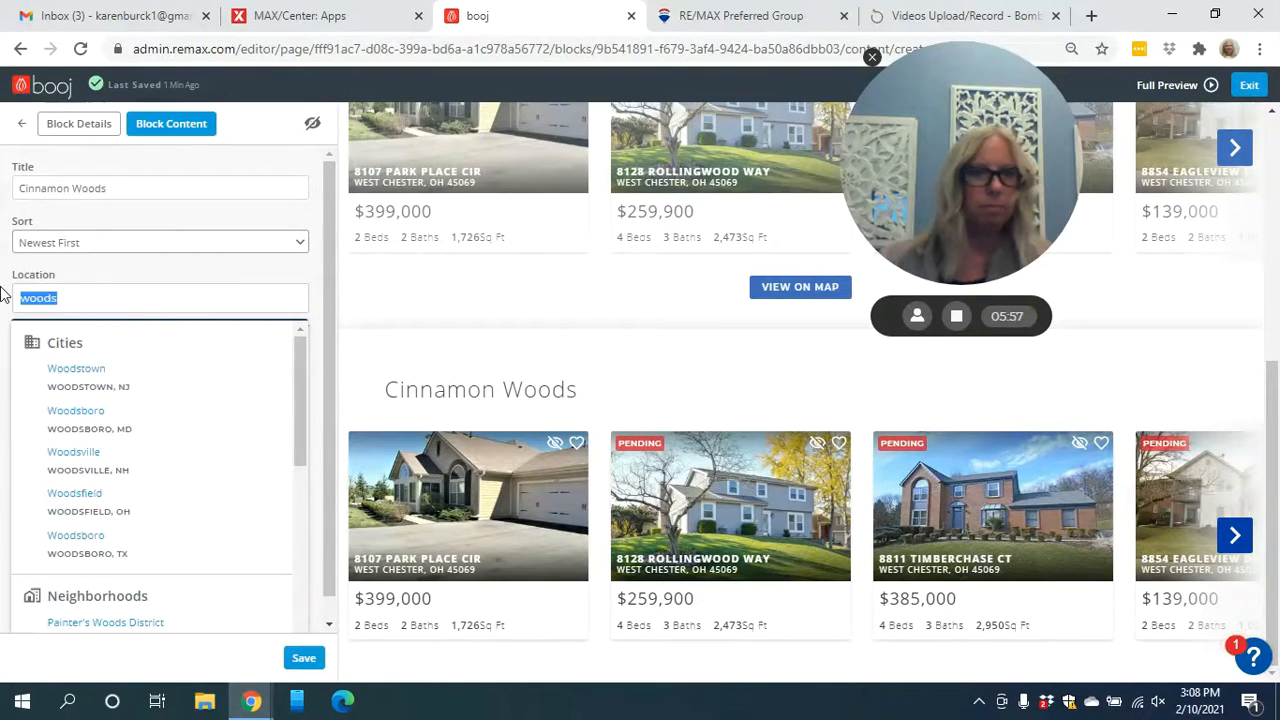
{"action": "type", "text": "Cinnam"}
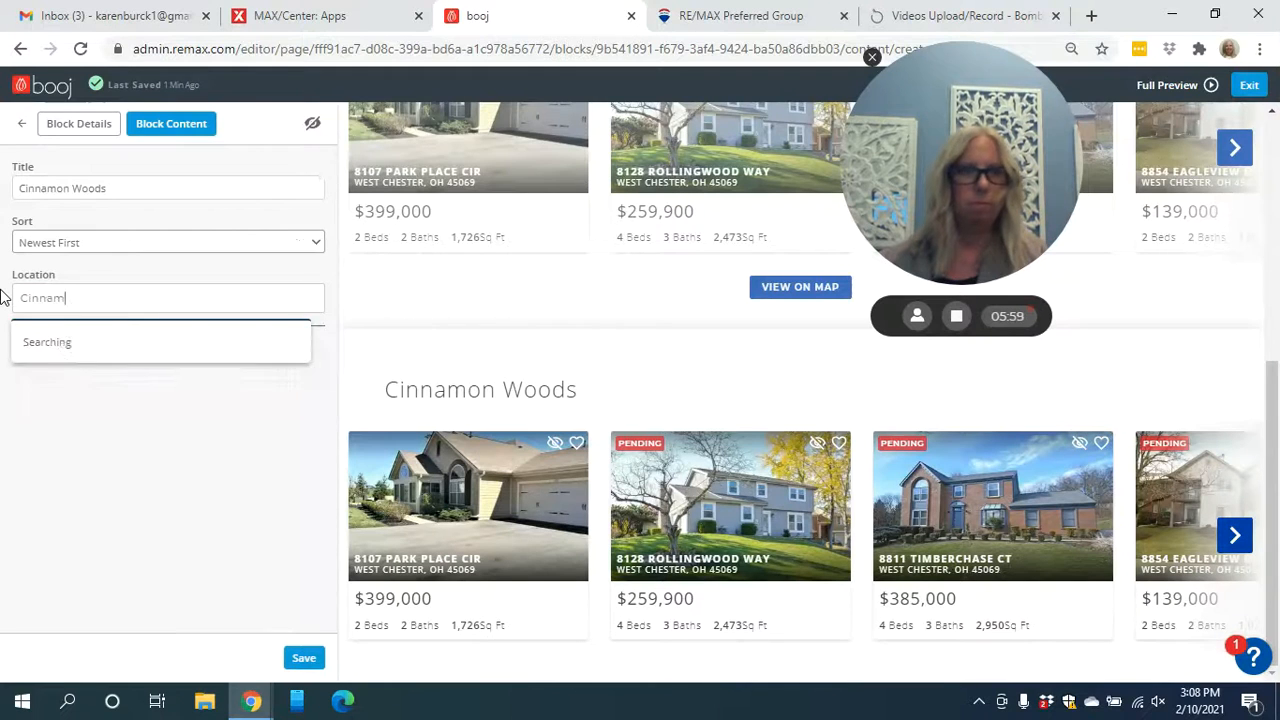
{"action": "type", "text": "on"}
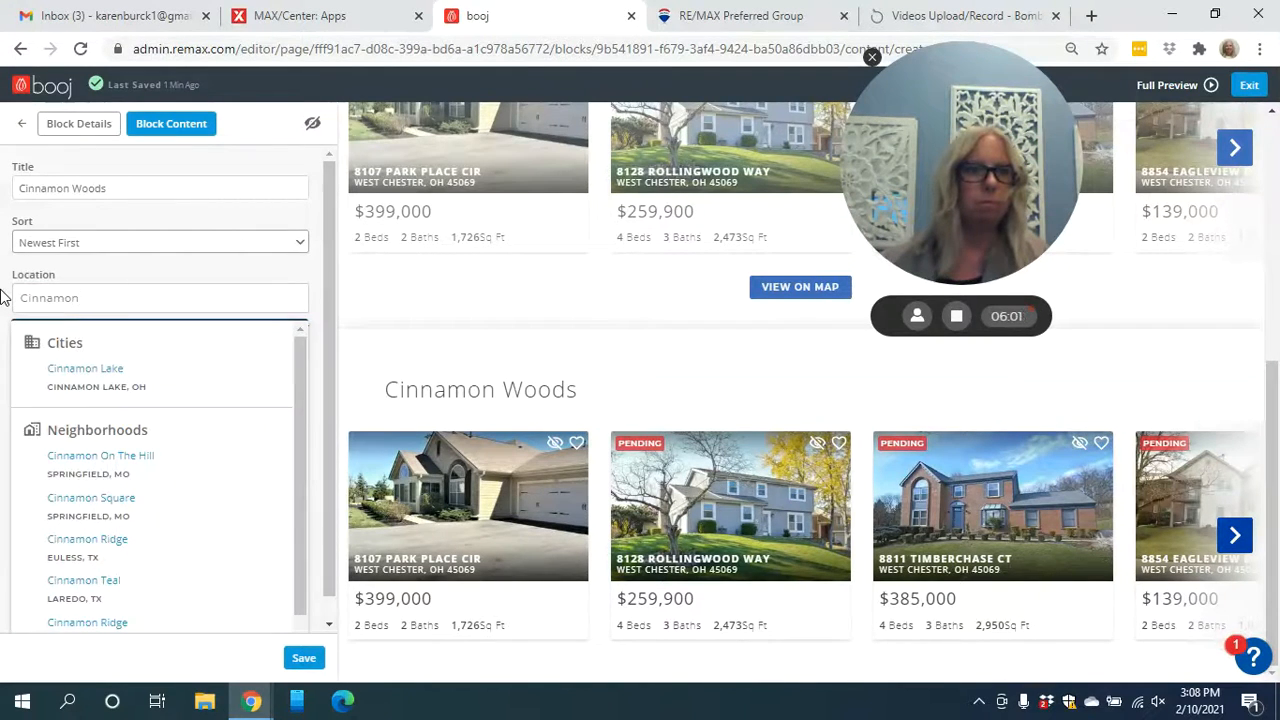
{"action": "type", "text": " W"}
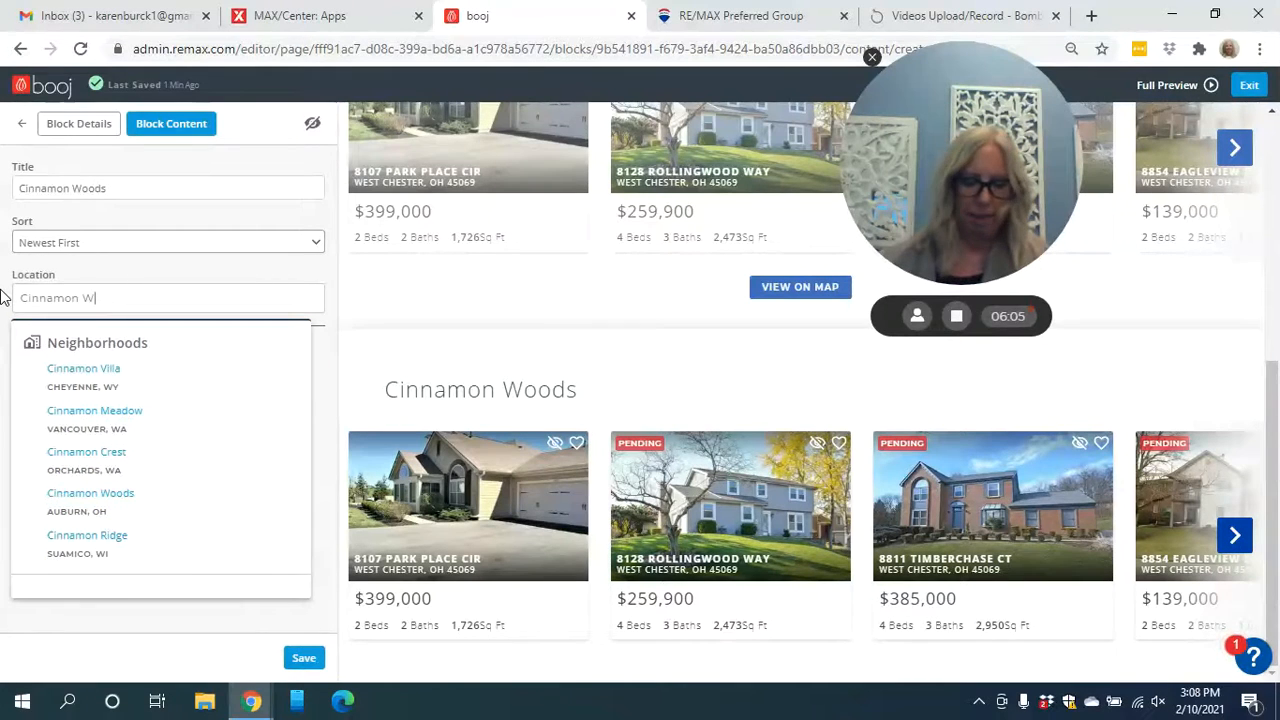
{"action": "type", "text": "oo"}
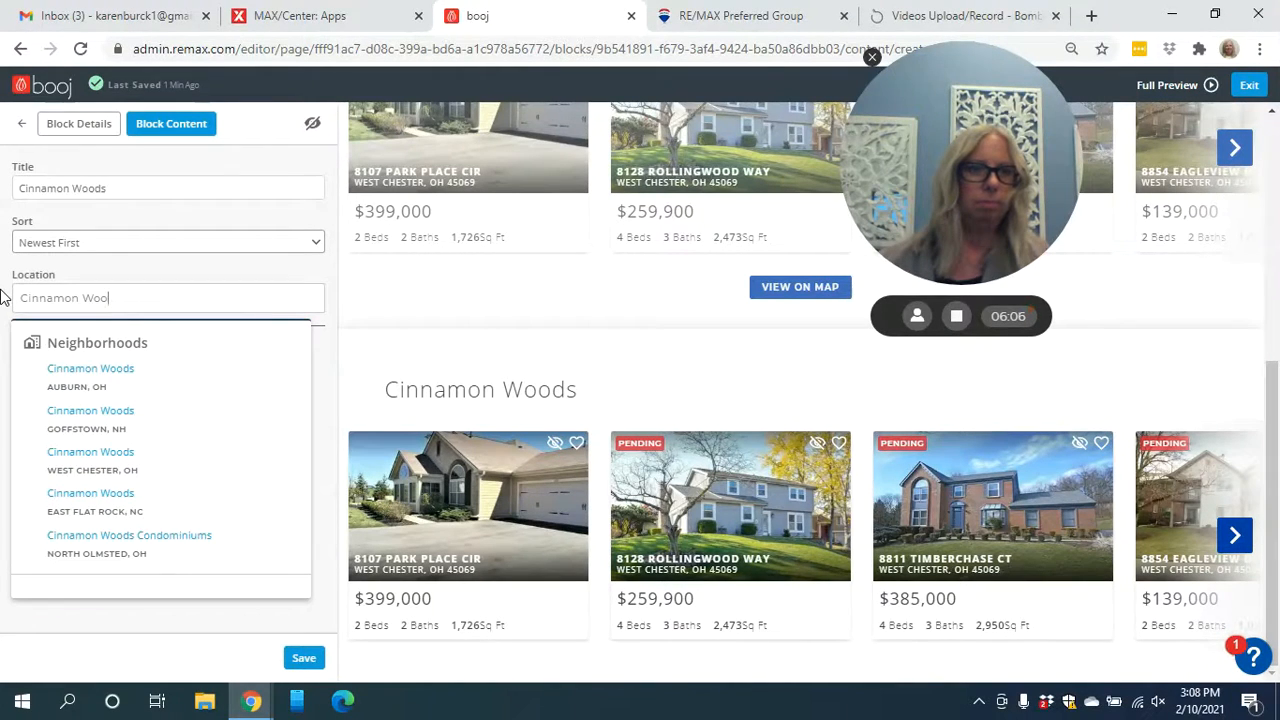
{"action": "type", "text": "ds"}
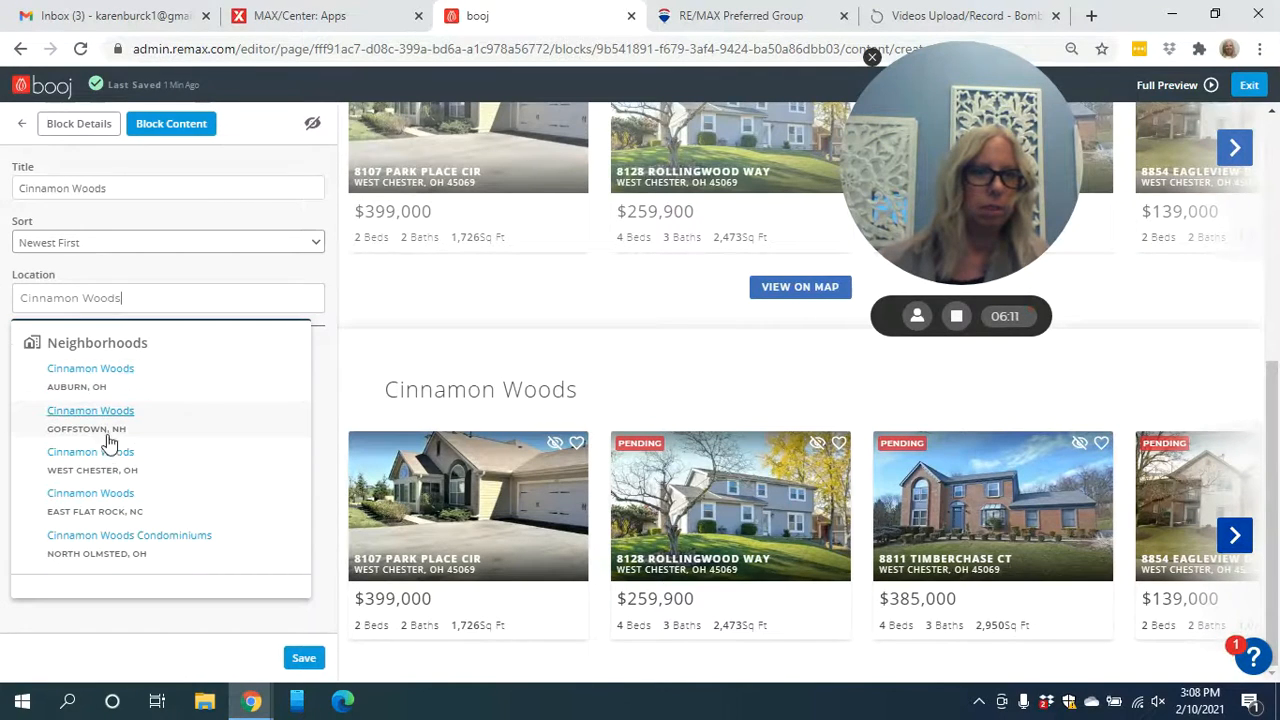
{"action": "left_click", "coordinate": [115, 460]}
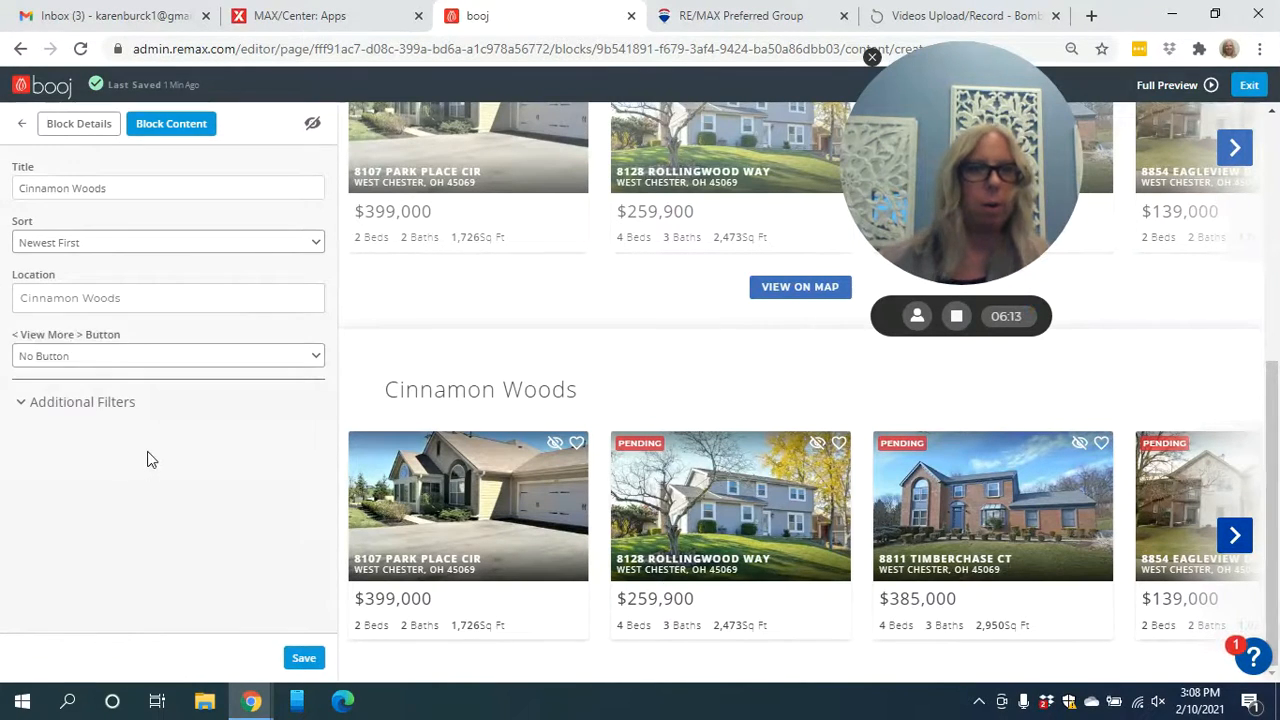
Set the Cinnamon Woods block's View More button to View on Map and save the block.
{"action": "left_click", "coordinate": [150, 360]}
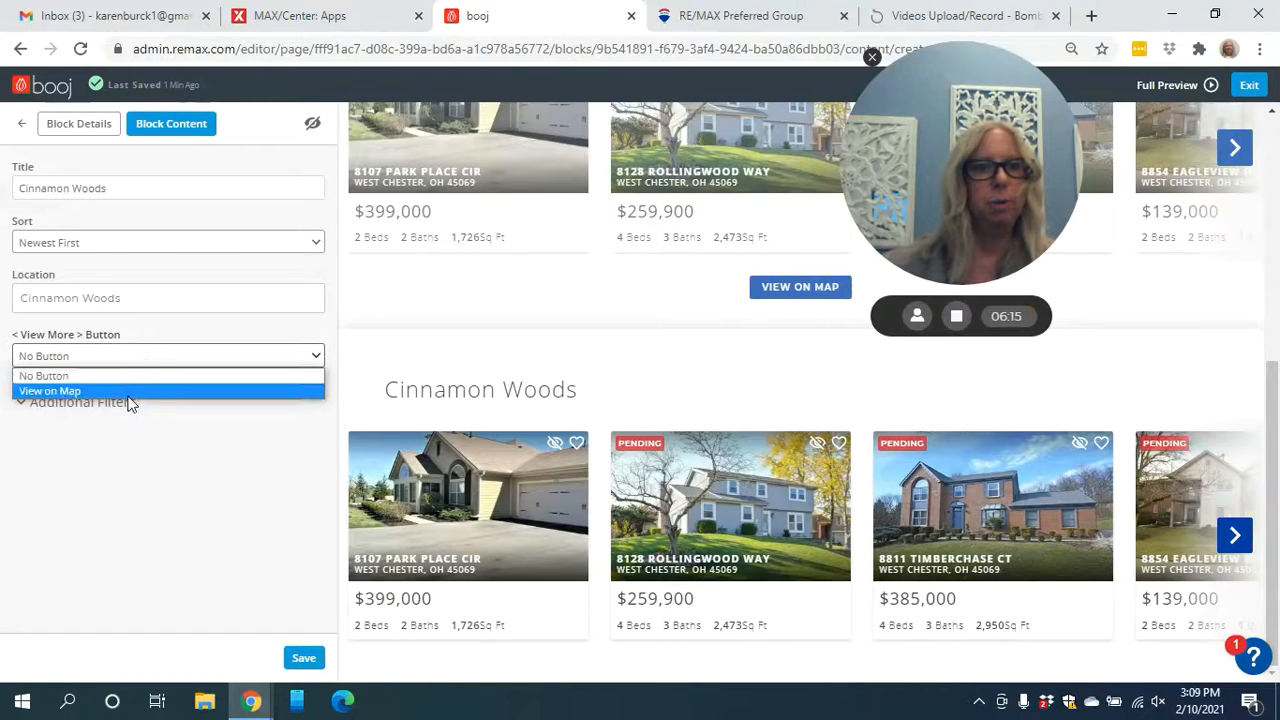
{"action": "left_click", "coordinate": [128, 392]}
{"action": "left_click", "coordinate": [302, 659]}
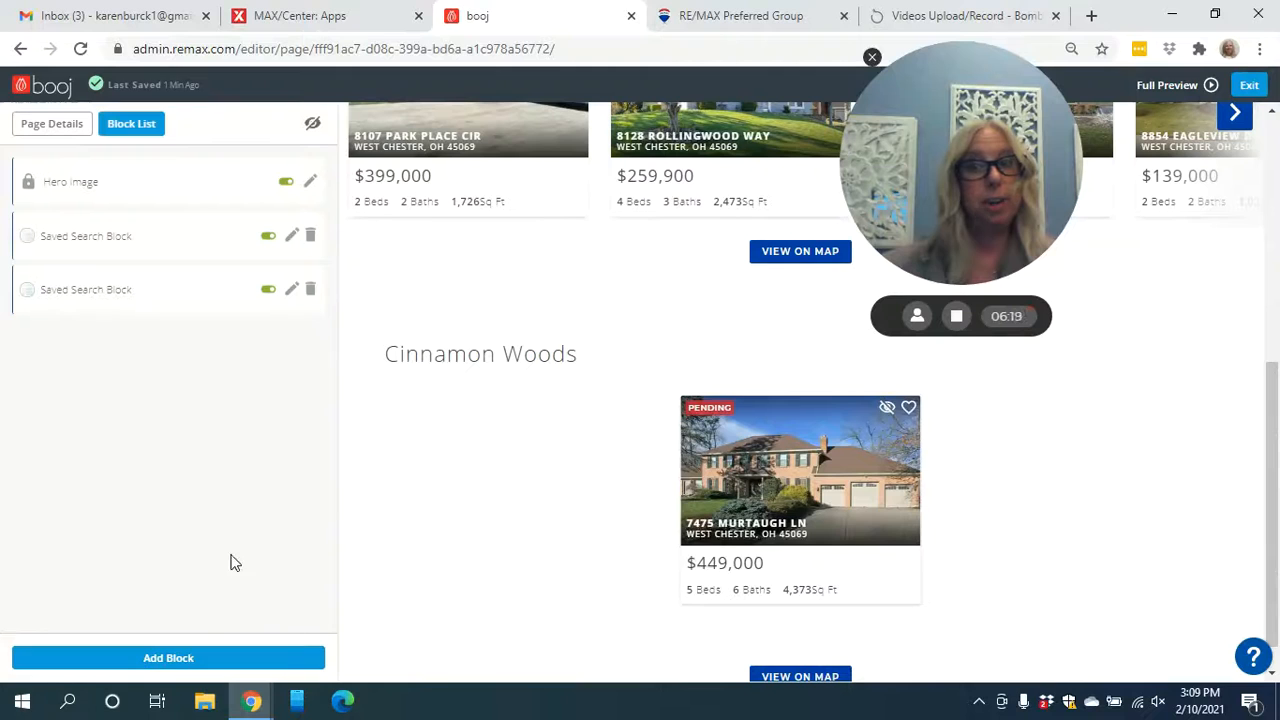
Add a third saved search block below Cinnamon Woods and title it "Foxborough".
{"action": "left_click", "coordinate": [180, 660]}
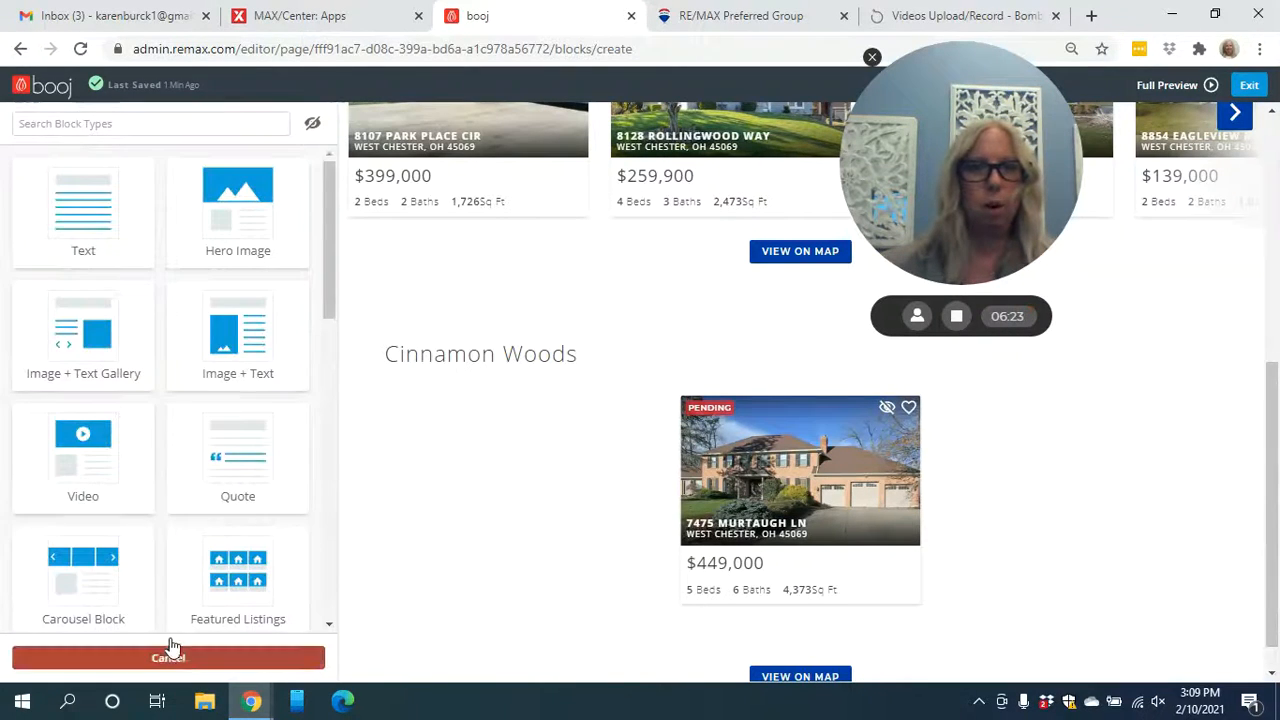
{"action": "scroll", "coordinate": [250, 380], "scroll_direction": "down", "scroll_amount": 10}
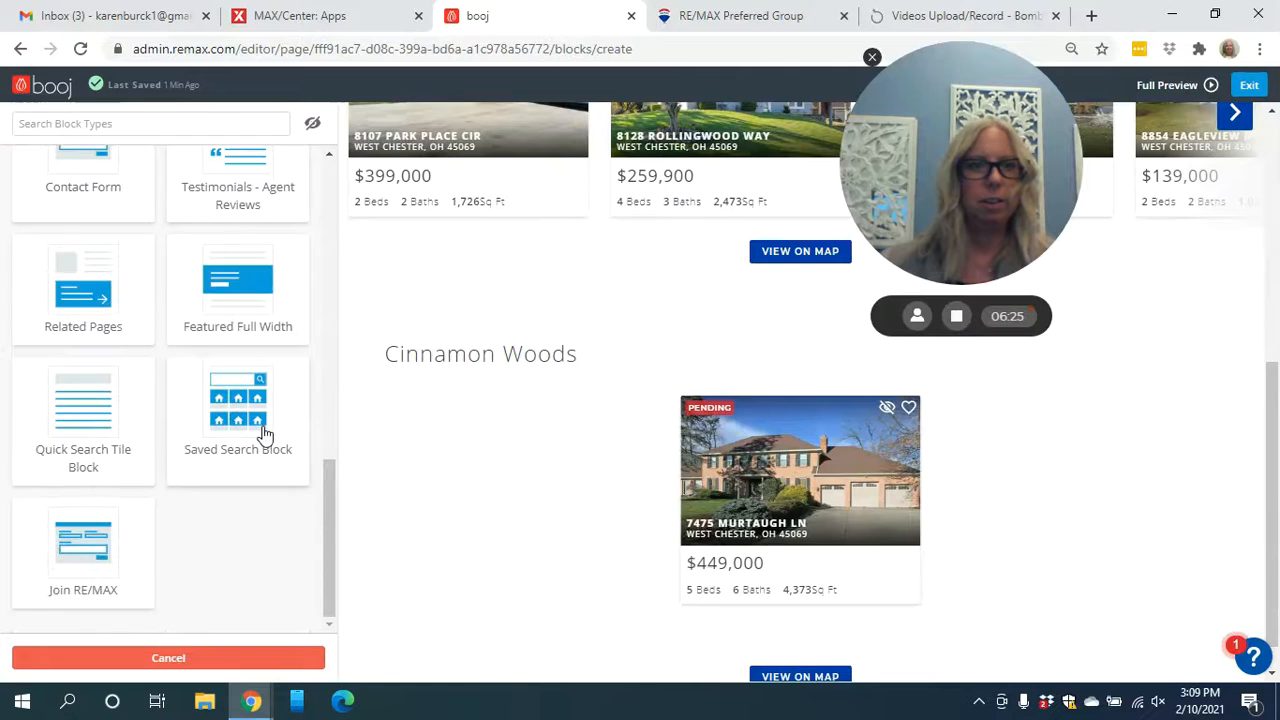
{"action": "left_click", "coordinate": [263, 432]}
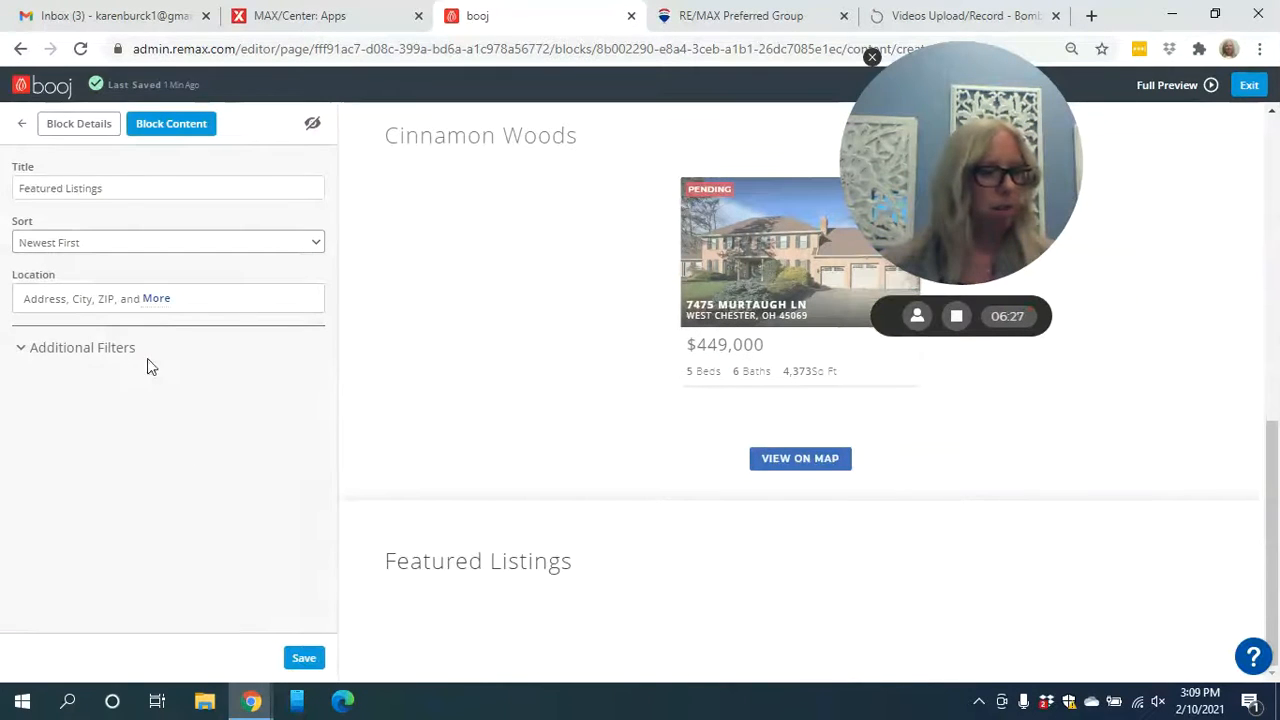
{"action": "left_click_drag", "start_coordinate": [112, 187], "coordinate": [4, 178]}
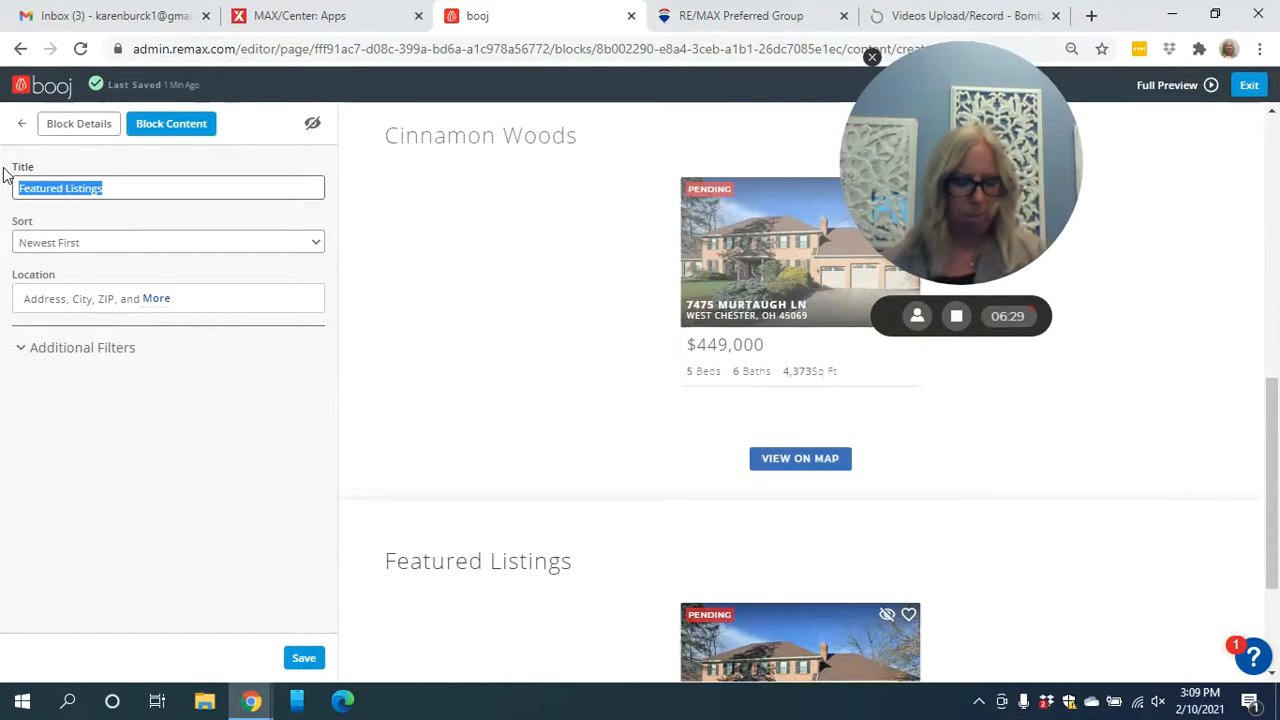
{"action": "type", "text": "Foxbo"}
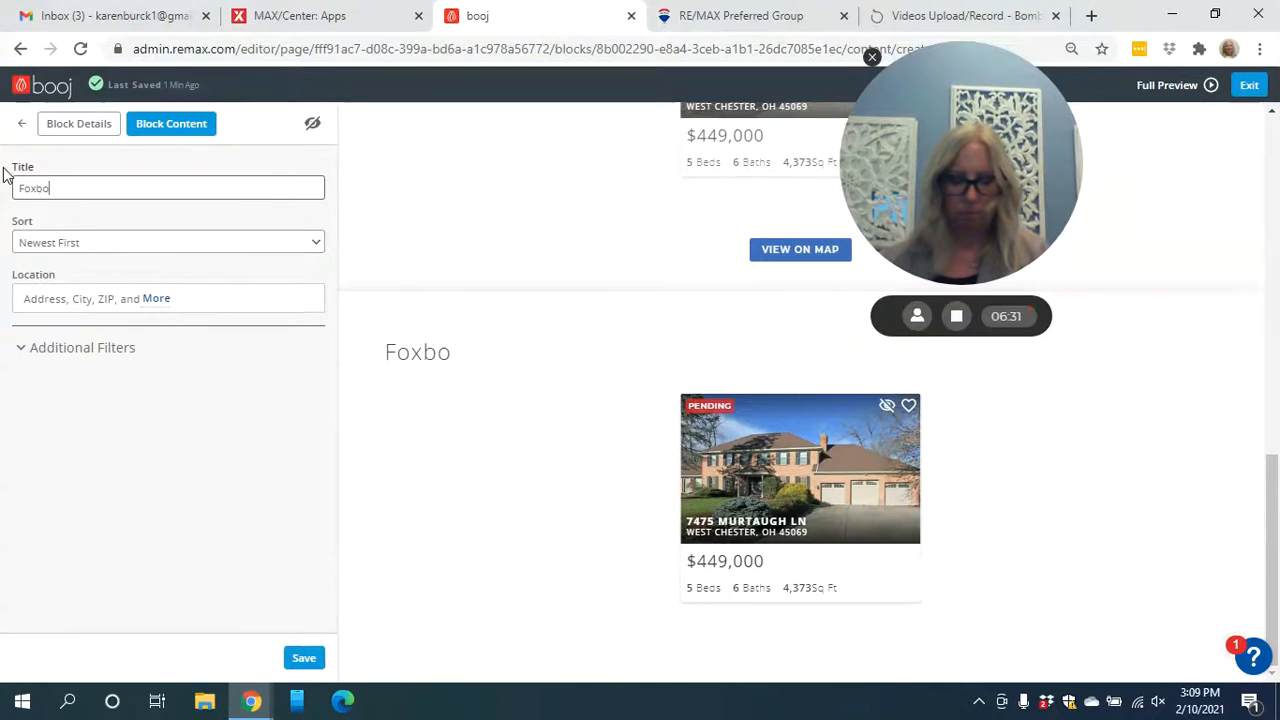
{"action": "type", "text": "rough"}
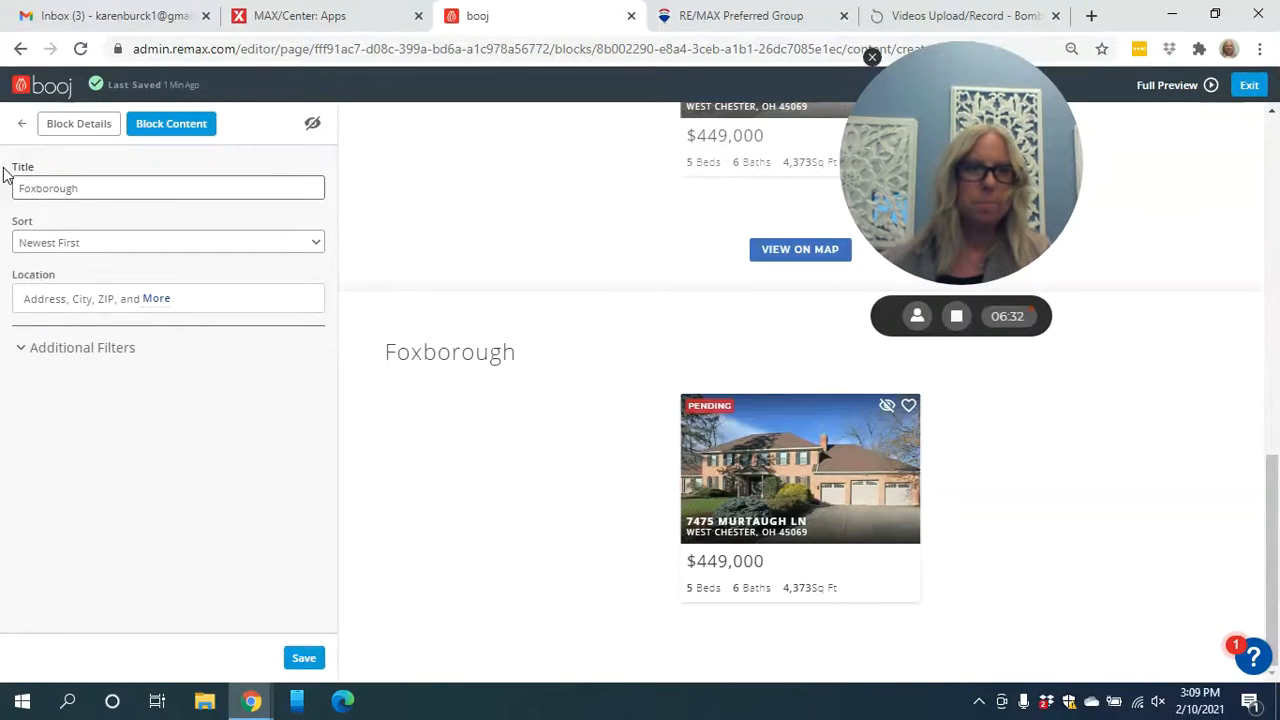
Search the new block's location suggestions for "foxborough" and look through the matching neighborhoods.
{"action": "left_click", "coordinate": [66, 299]}
{"action": "type", "text": "fo"}
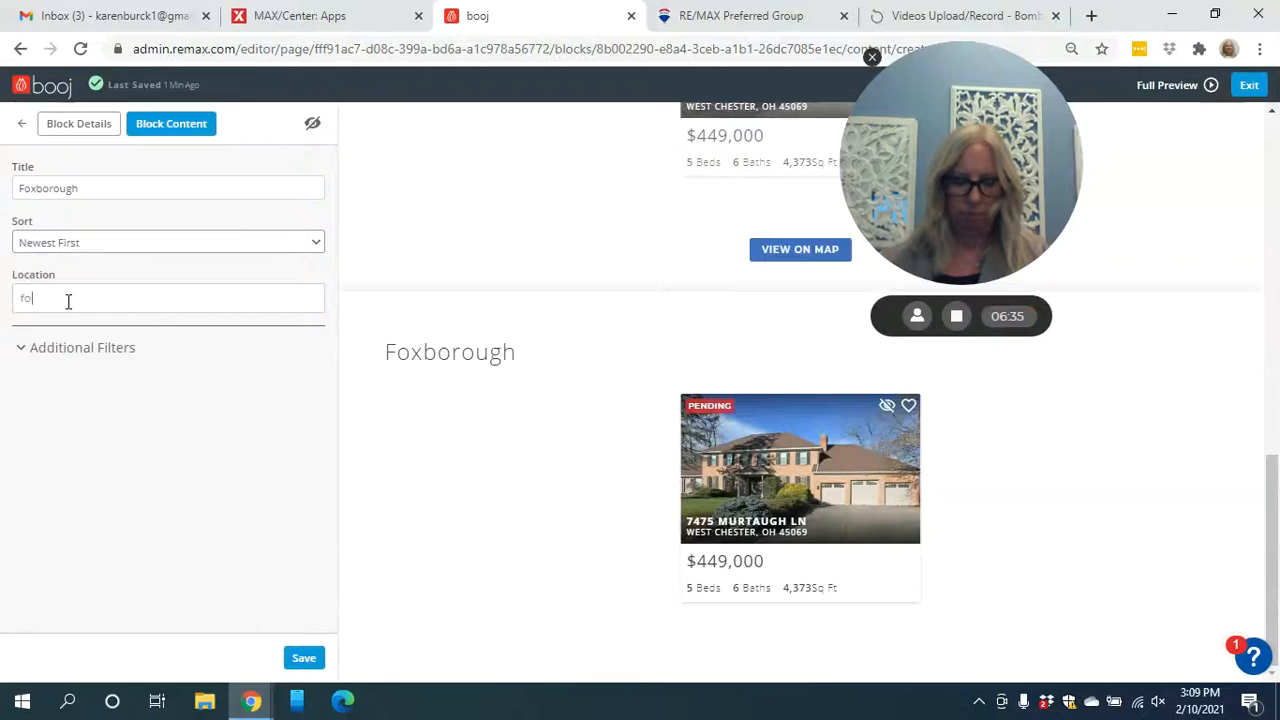
{"action": "type", "text": "xborough"}
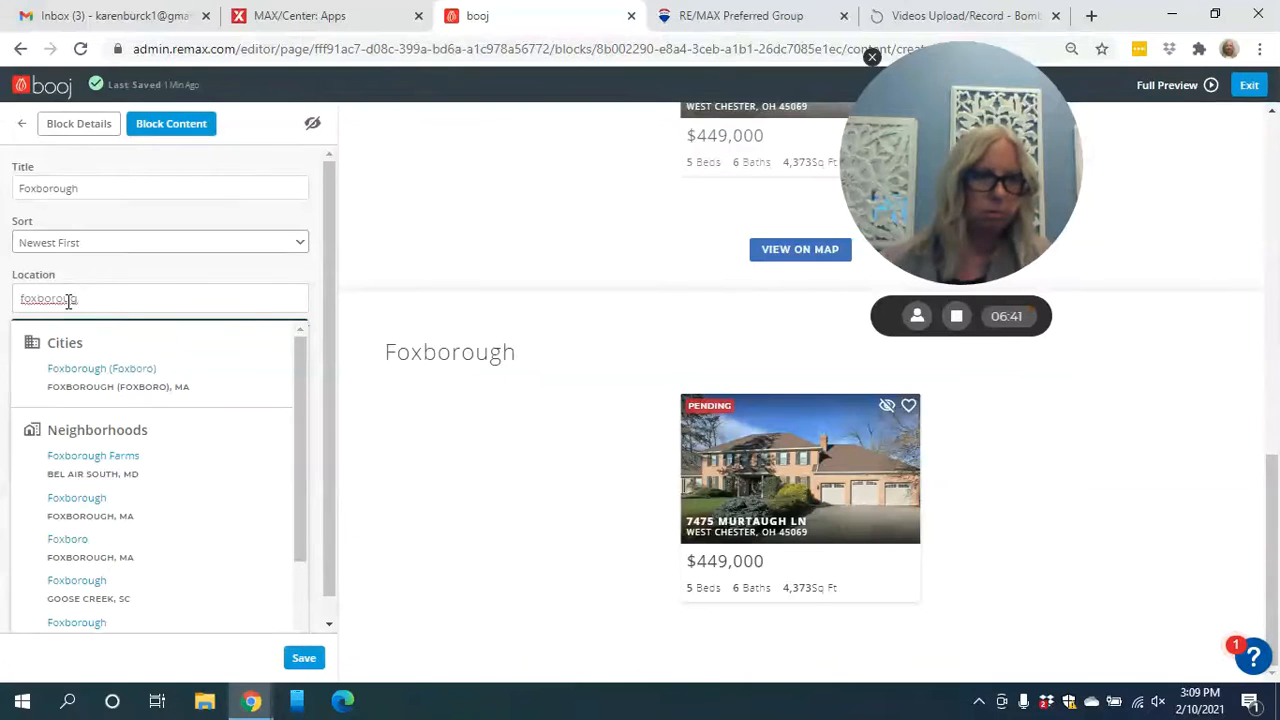
{"action": "type", "text": "h"}
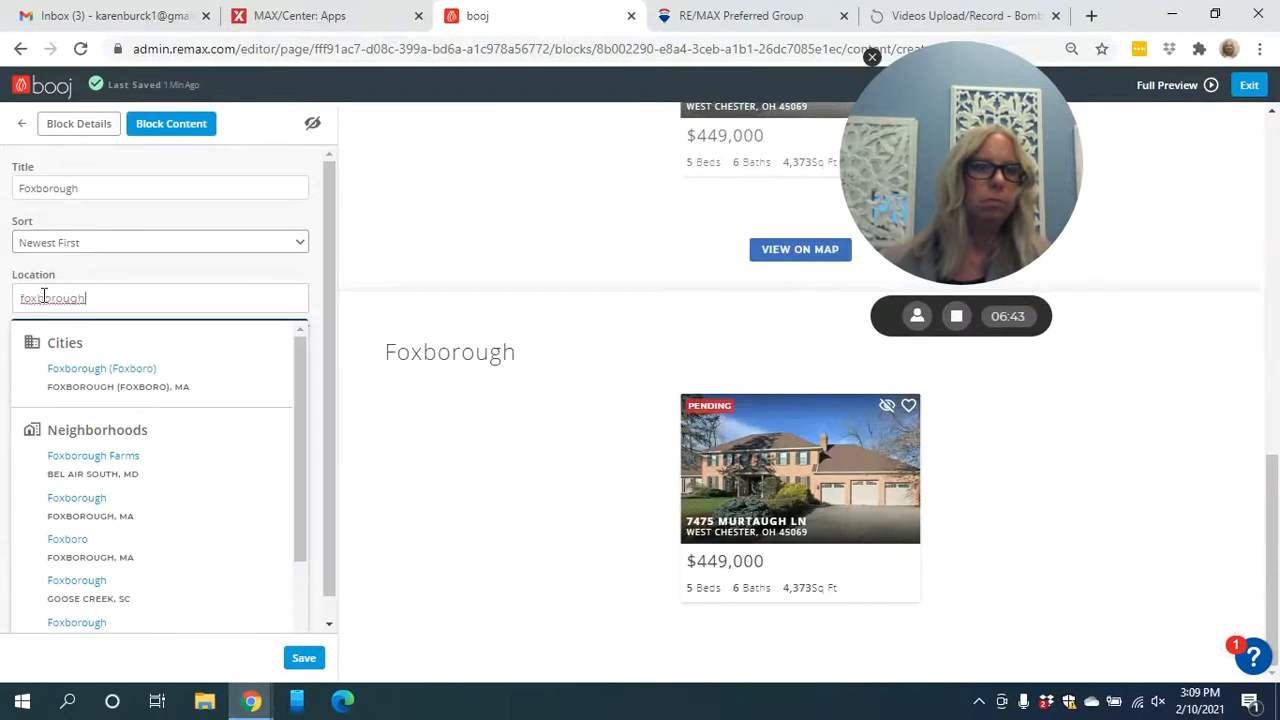
{"action": "left_click_drag", "start_coordinate": [300, 450], "coordinate": [346, 578]}
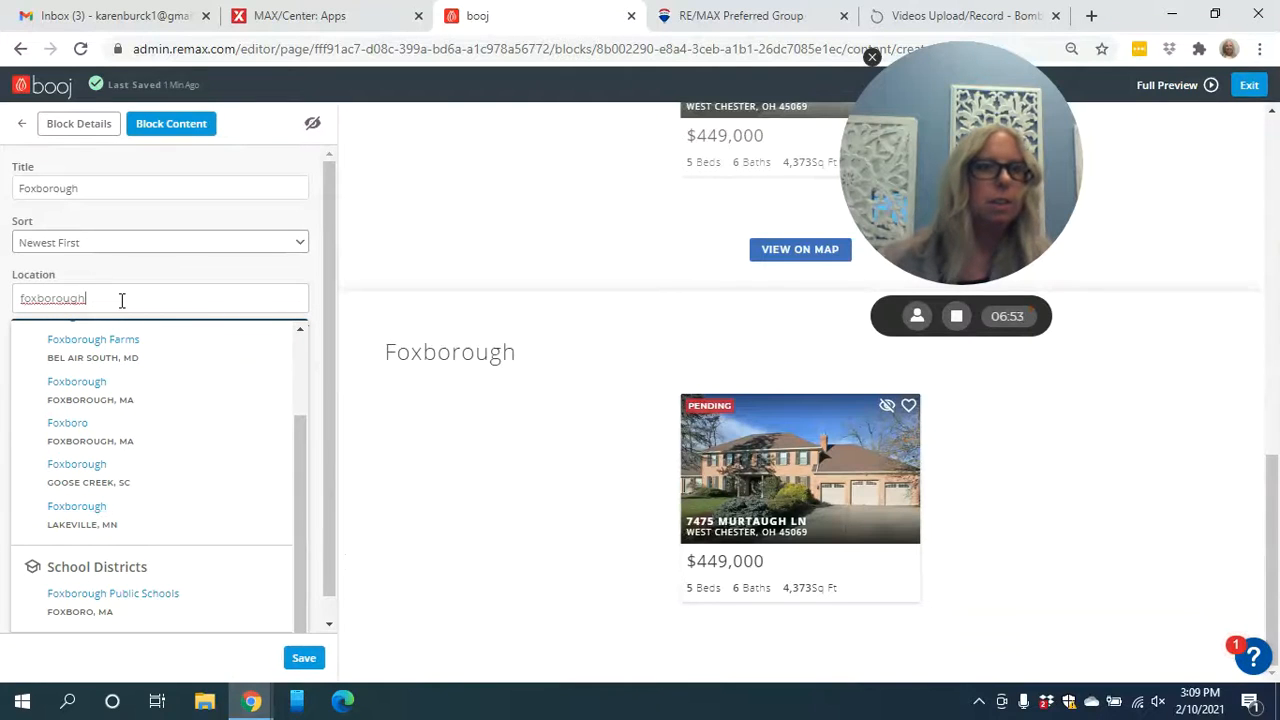
Replace the location search with "grace meadows" and check the suggested neighborhoods.
{"action": "left_click_drag", "start_coordinate": [121, 300], "coordinate": [2, 297]}
{"action": "type", "text": "g"}
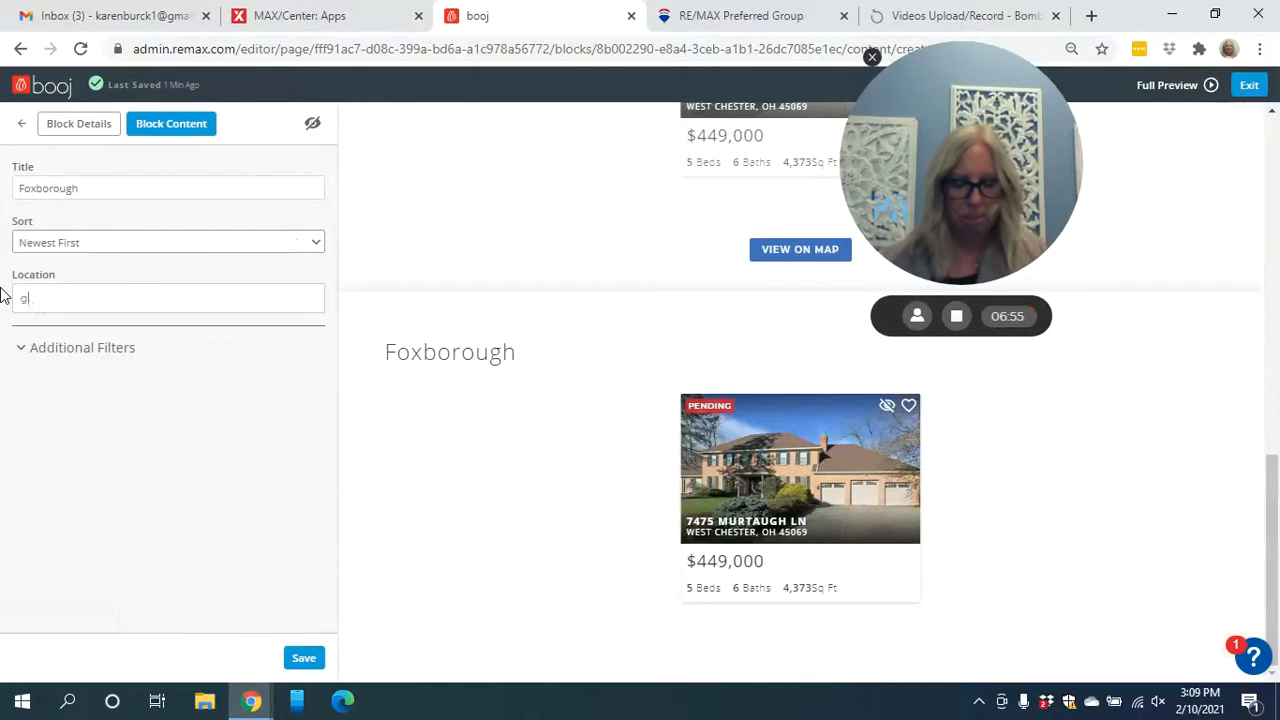
{"action": "type", "text": "race"}
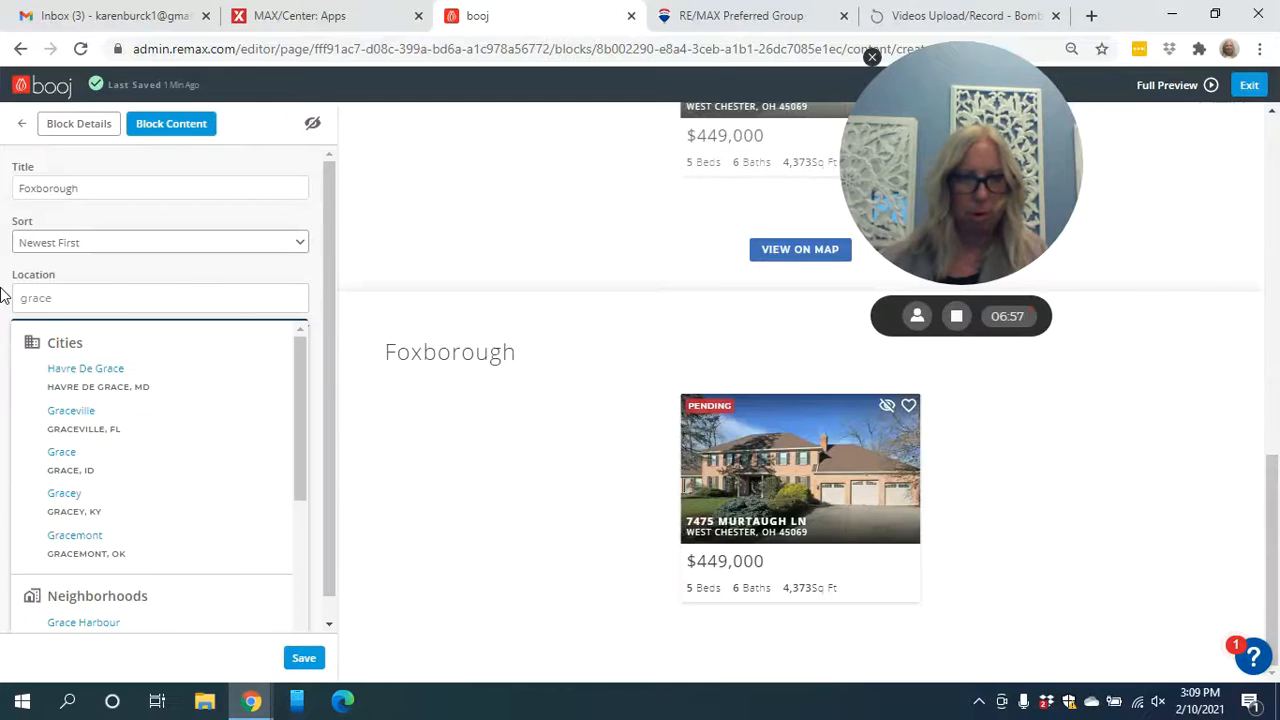
{"action": "type", "text": " meadow"}
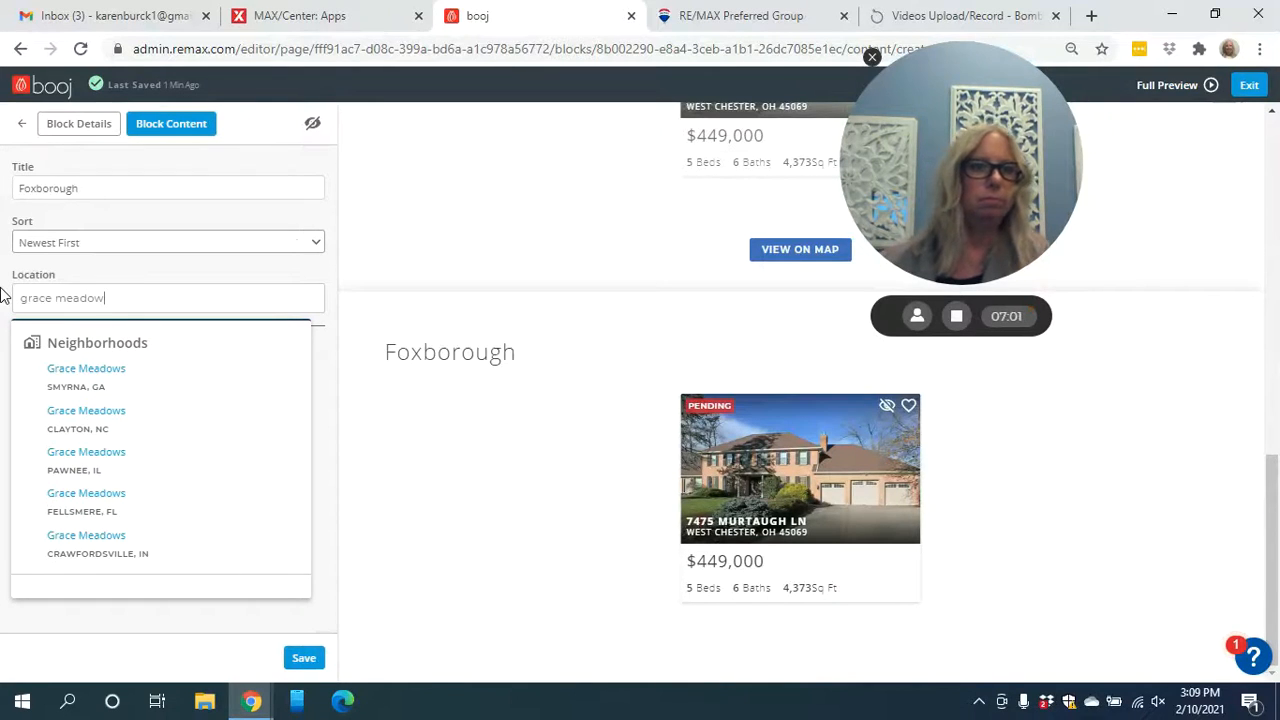
{"action": "type", "text": "s"}
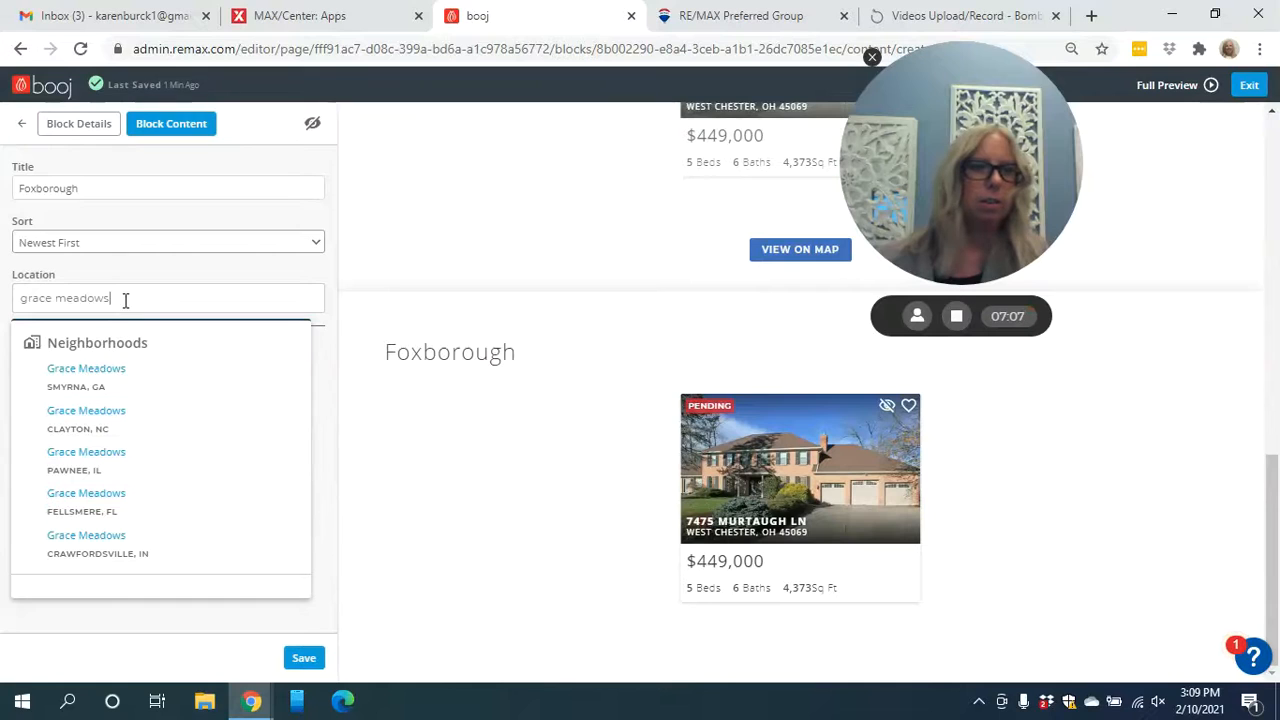
Replace the Foxborough block's location search with "wetherington", check the suggested neighborhoods, and return to the block list without saving.
{"action": "left_click_drag", "start_coordinate": [125, 300], "coordinate": [5, 300]}
{"action": "type", "text": "wether"}
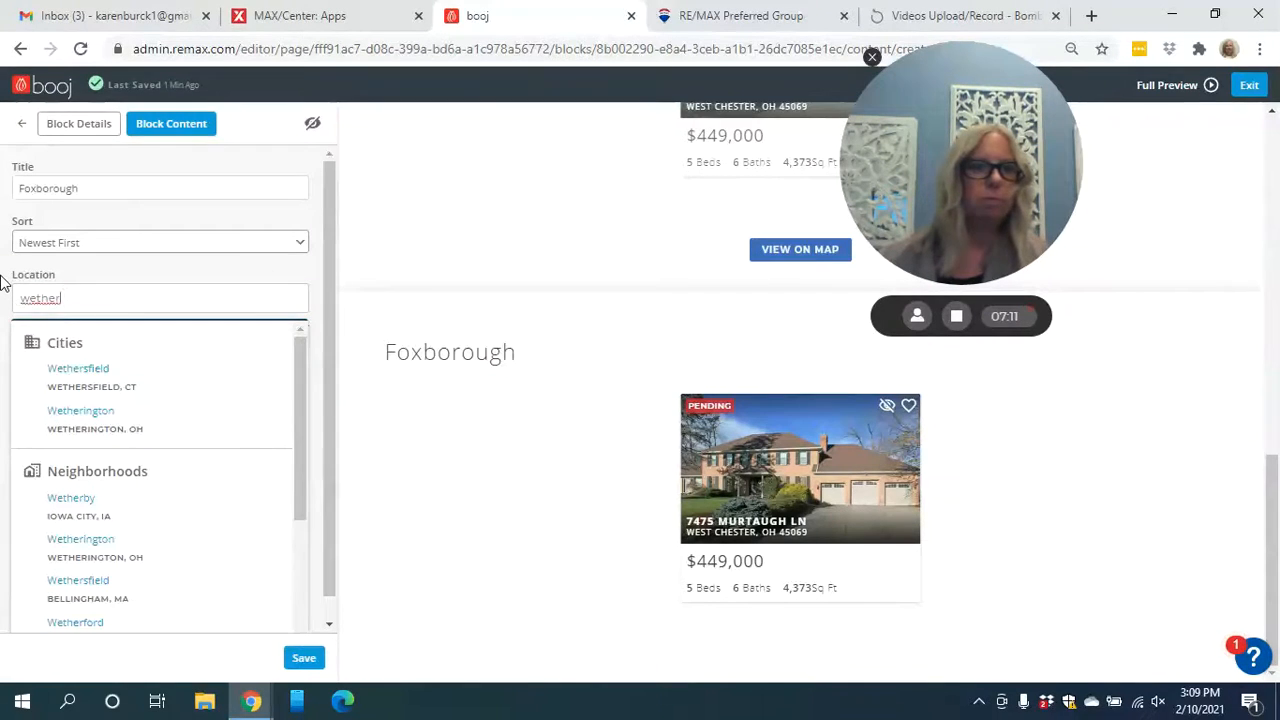
{"action": "type", "text": "ington"}
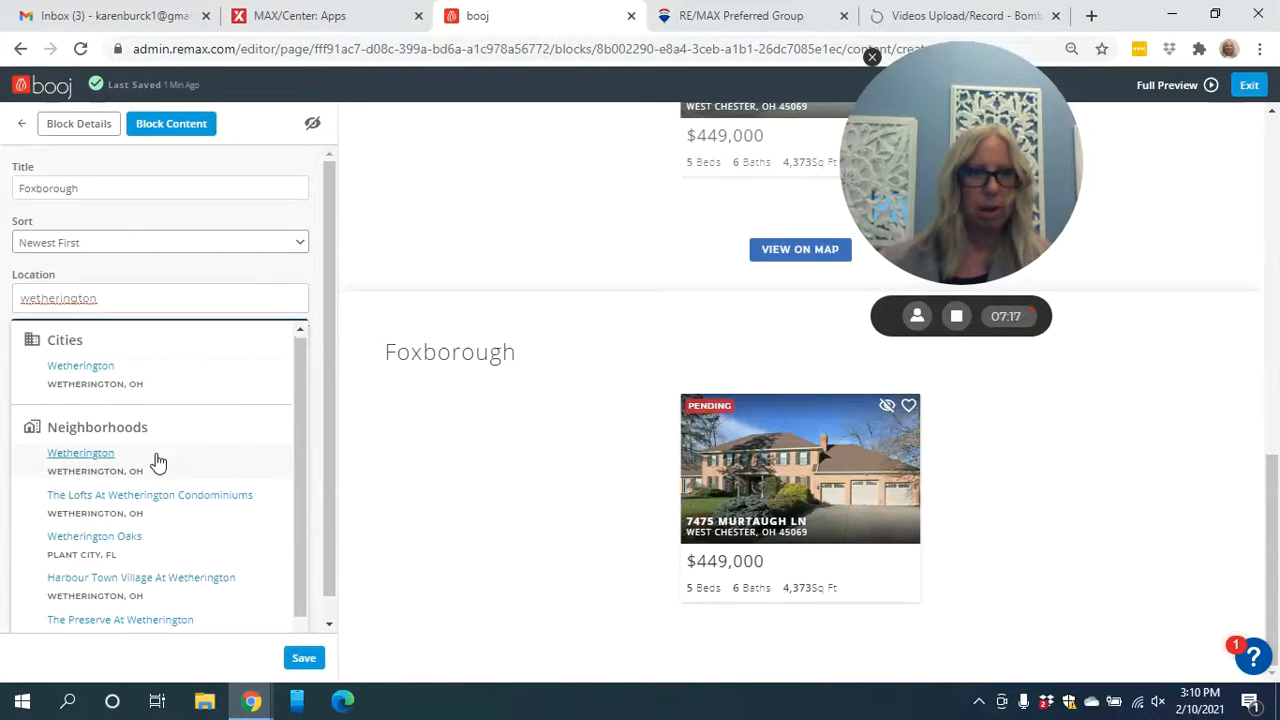
{"action": "scroll", "coordinate": [157, 463], "scroll_direction": "down", "scroll_amount": 1}
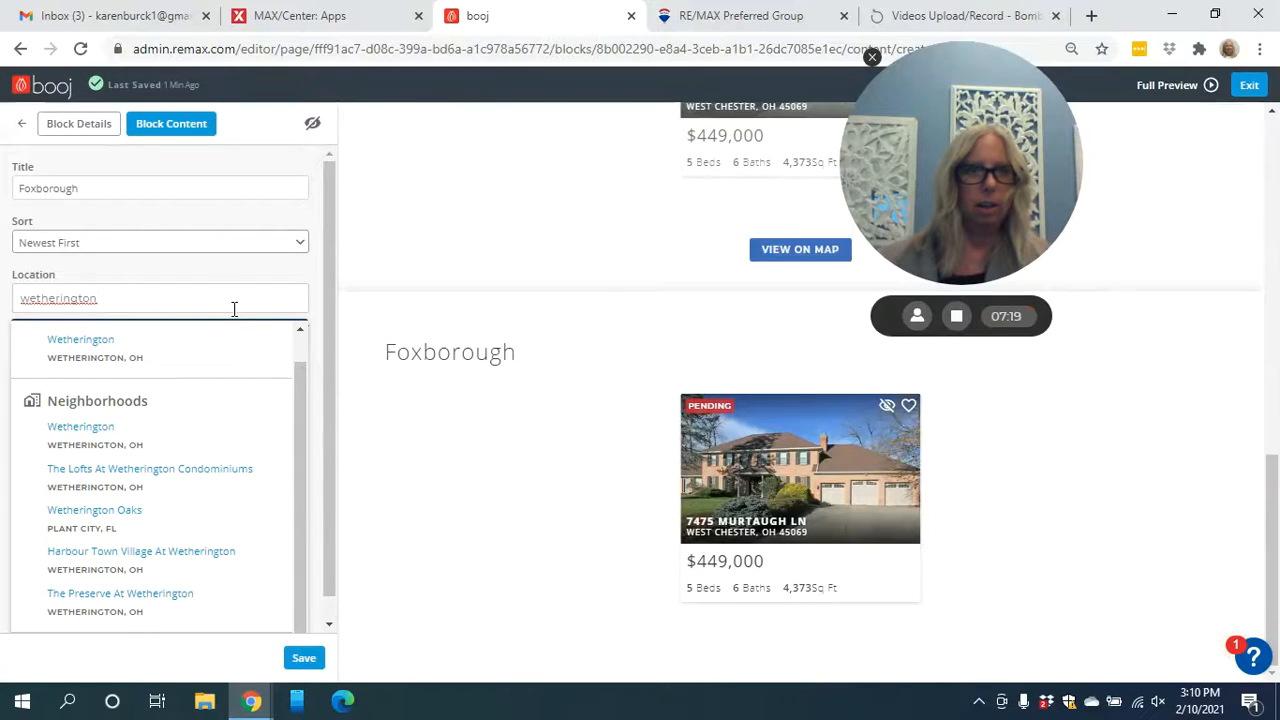
{"action": "left_click", "coordinate": [21, 125]}
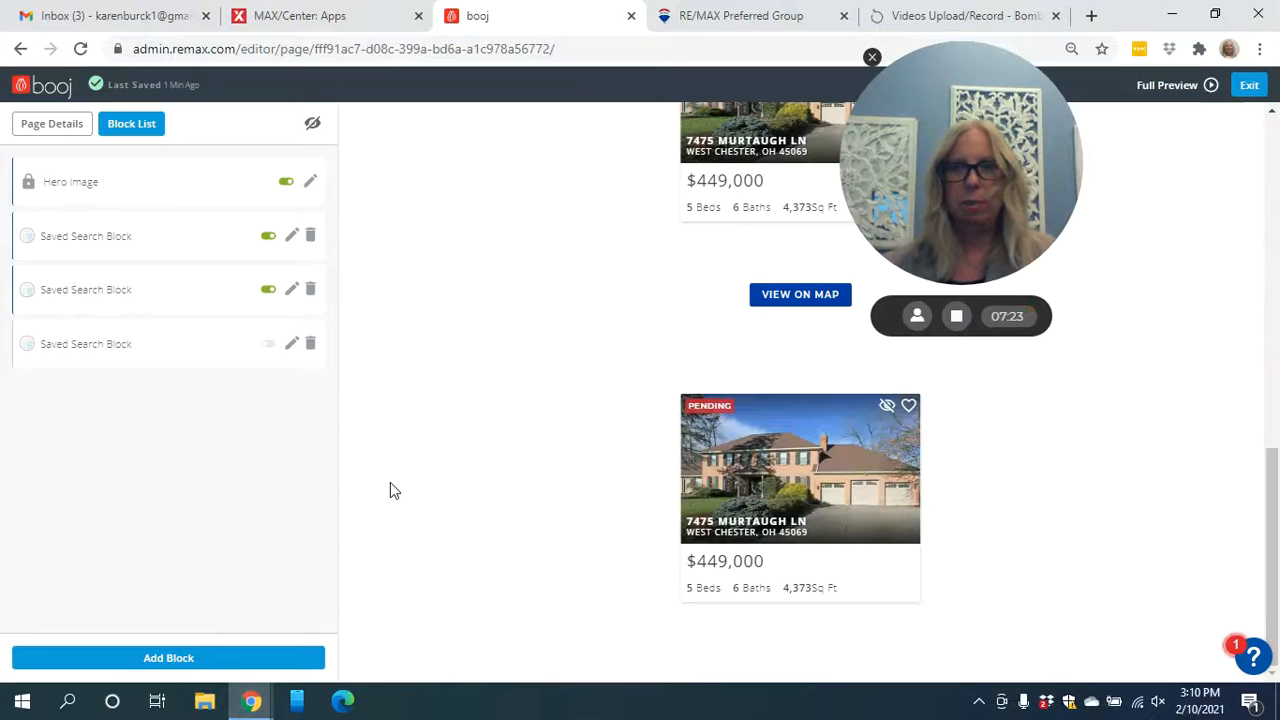
Add a Bio block below the saved search blocks, save it, and check it in the page preview.
{"action": "scroll", "coordinate": [620, 485], "scroll_direction": "up", "scroll_amount": 2}
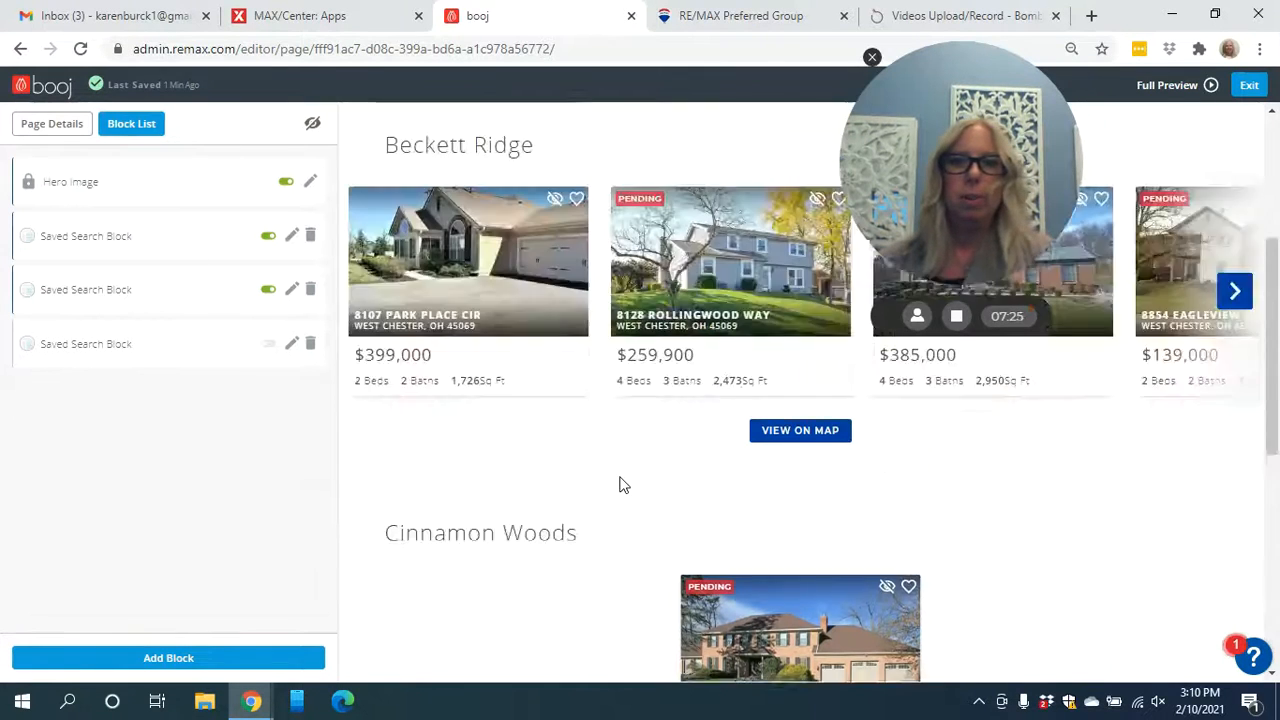
{"action": "scroll", "coordinate": [569, 457], "scroll_direction": "down", "scroll_amount": 3}
{"action": "scroll", "coordinate": [554, 374], "scroll_direction": "down", "scroll_amount": 3}
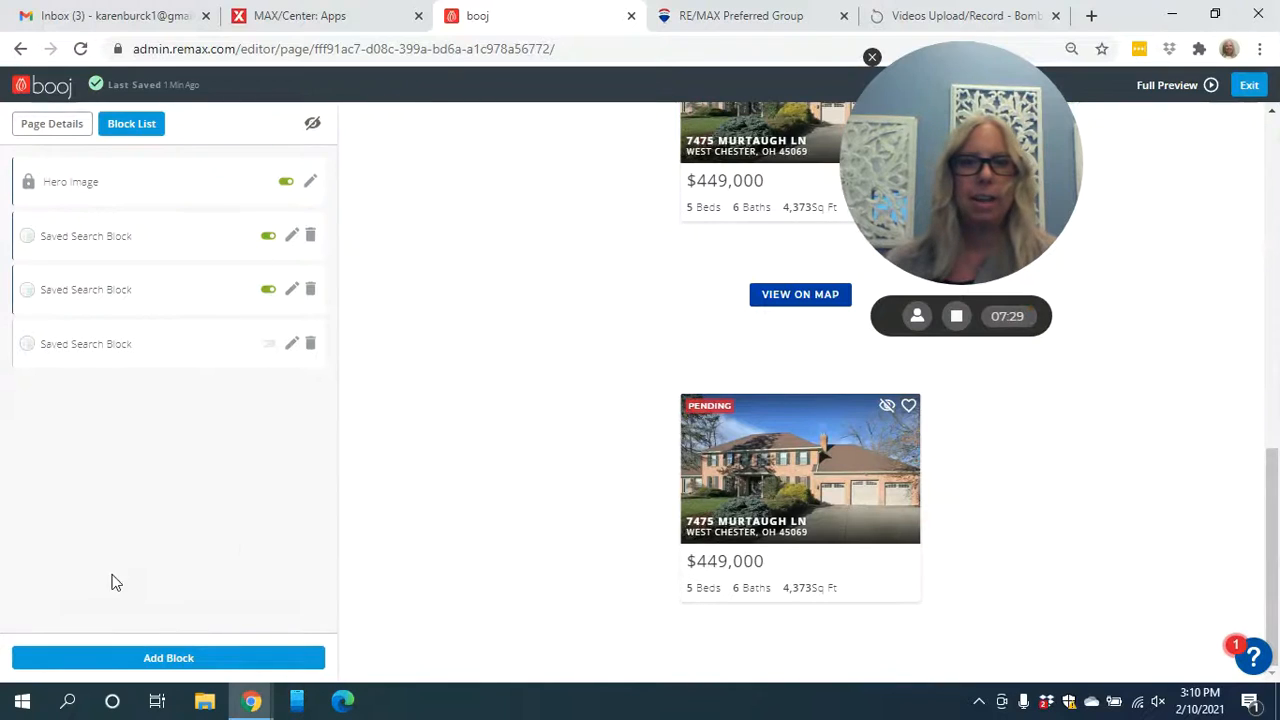
{"action": "left_click", "coordinate": [170, 657]}
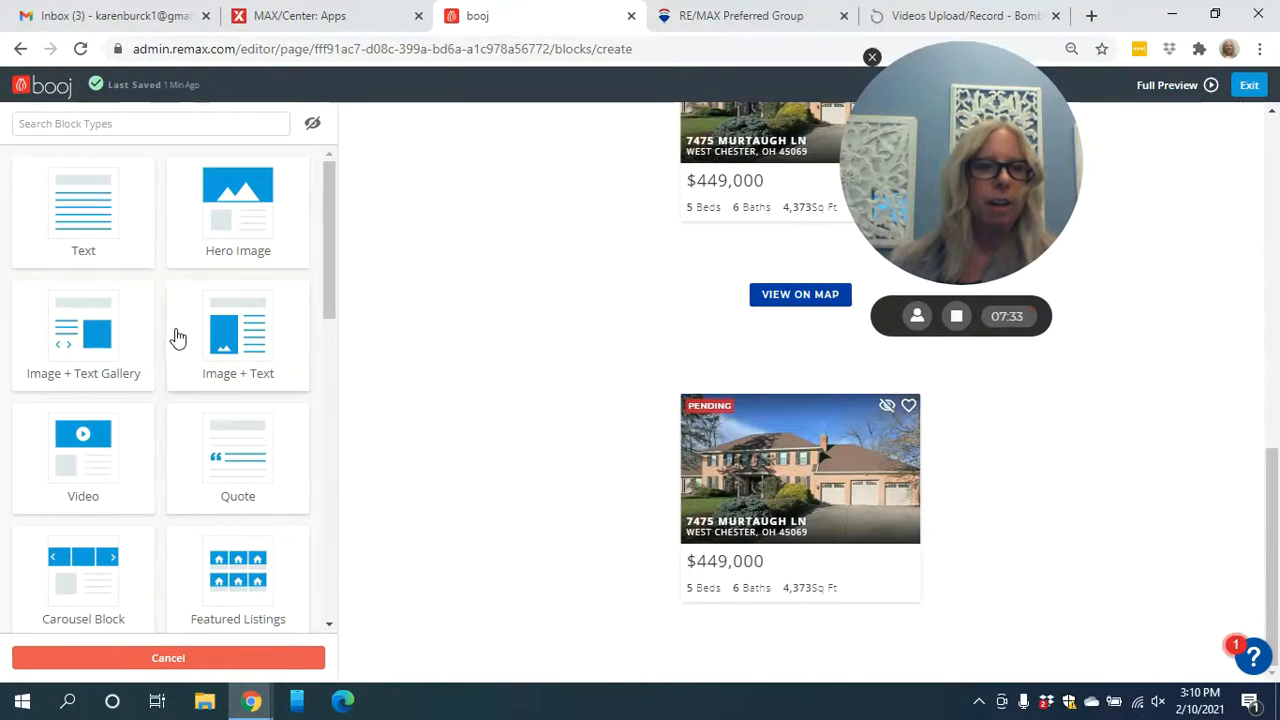
{"action": "left_click_drag", "start_coordinate": [323, 271], "coordinate": [352, 438]}
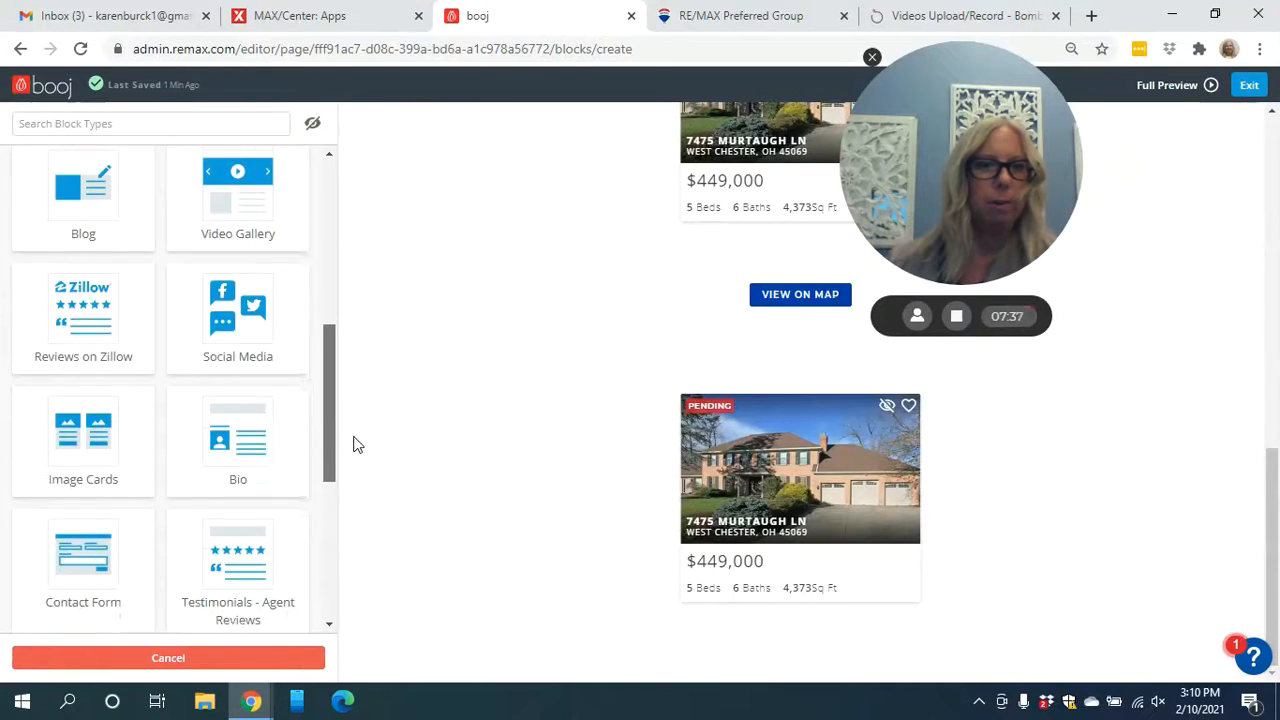
{"action": "left_click", "coordinate": [263, 436]}
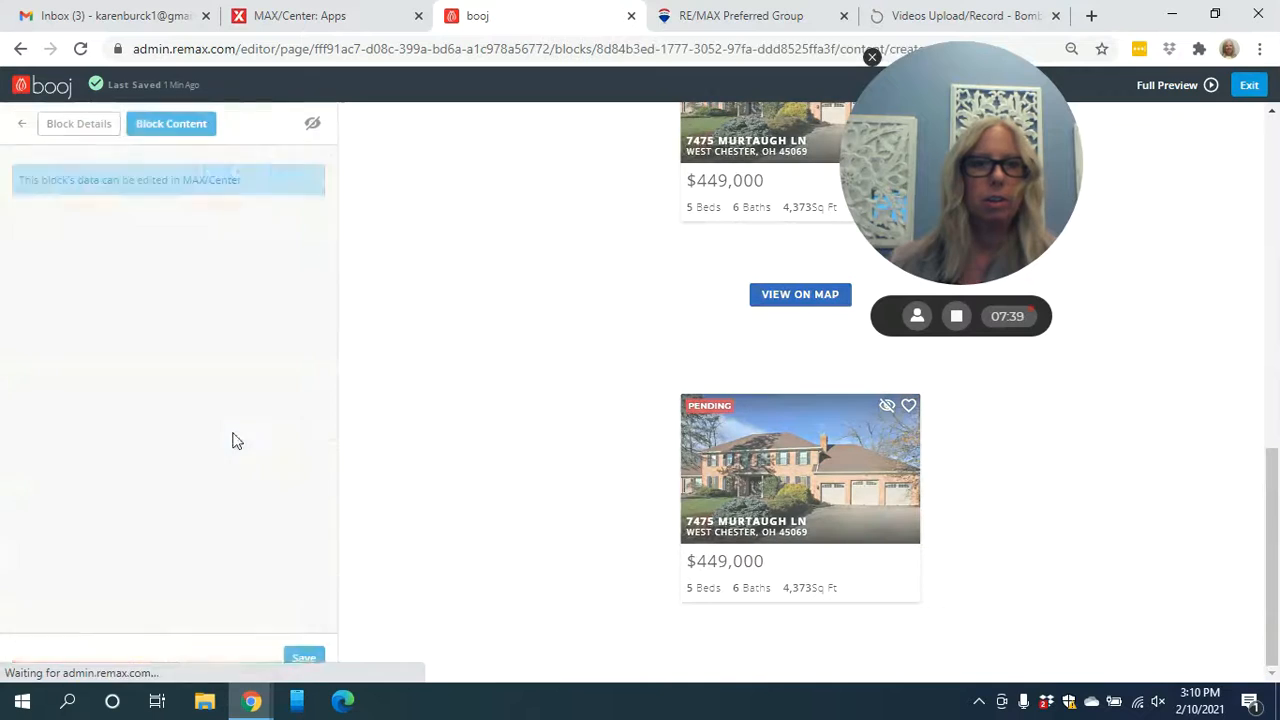
{"action": "left_click", "coordinate": [305, 658]}
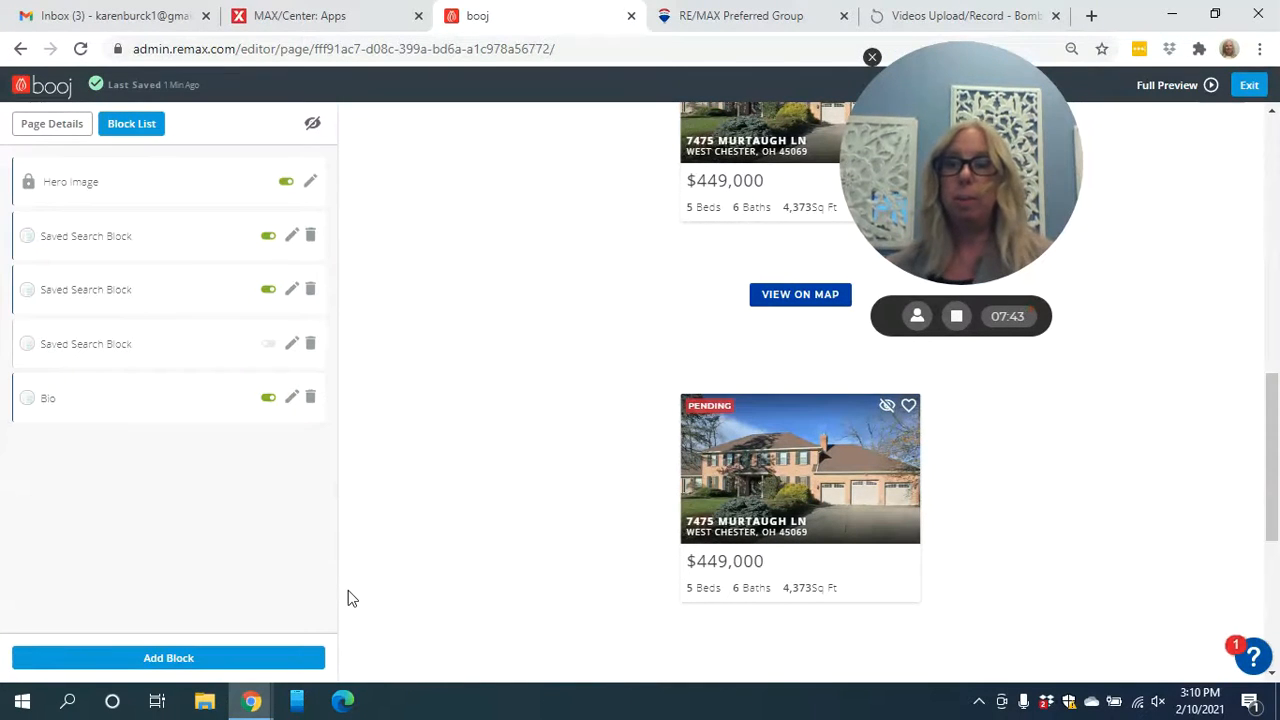
{"action": "scroll", "coordinate": [458, 478], "scroll_direction": "down", "scroll_amount": 4}
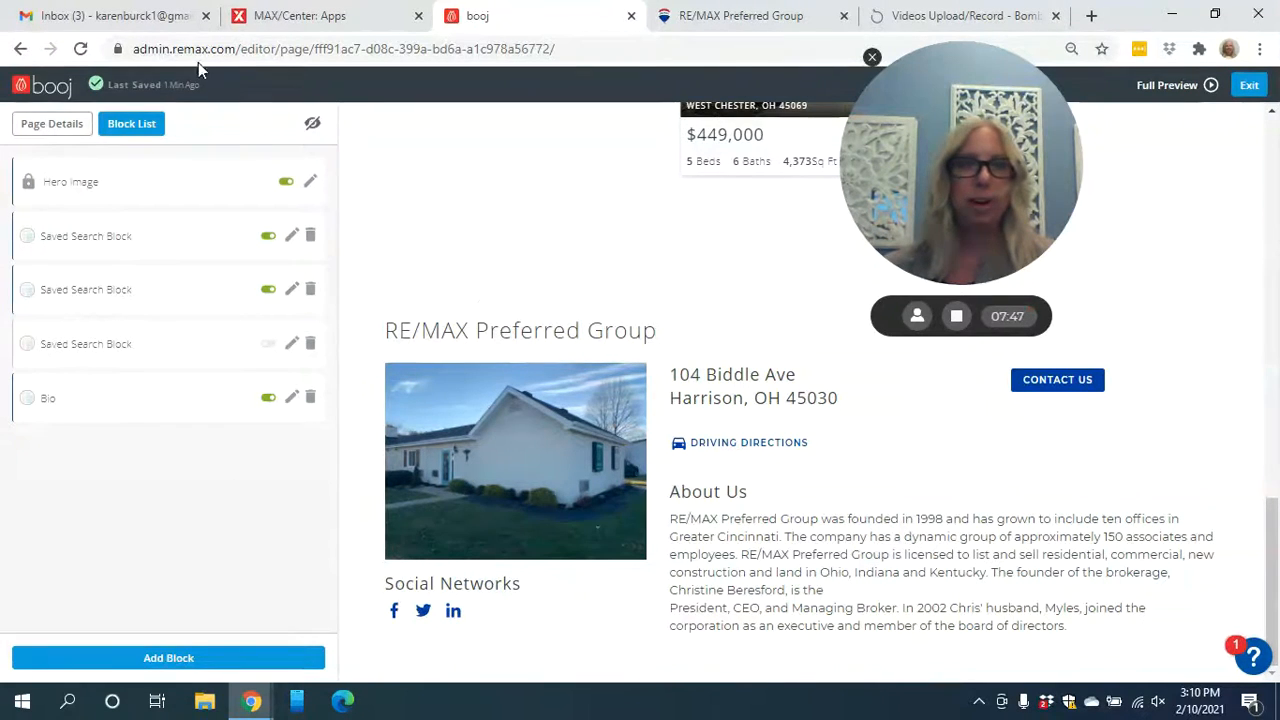
{"action": "scroll", "coordinate": [500, 329], "scroll_direction": "up", "scroll_amount": 5}
{"action": "scroll", "coordinate": [497, 329], "scroll_direction": "down", "scroll_amount": 5}
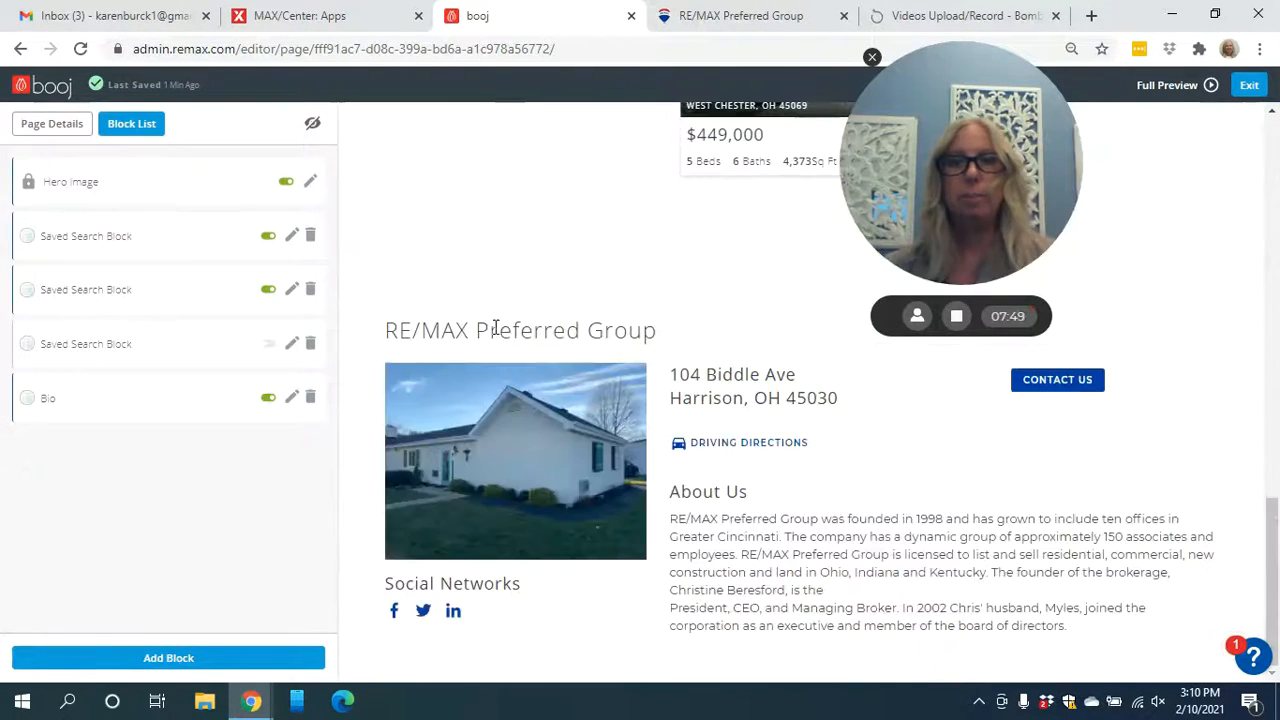
Add a Contact Form block below the Bio block and review its place on the page.
{"action": "left_click", "coordinate": [205, 657]}
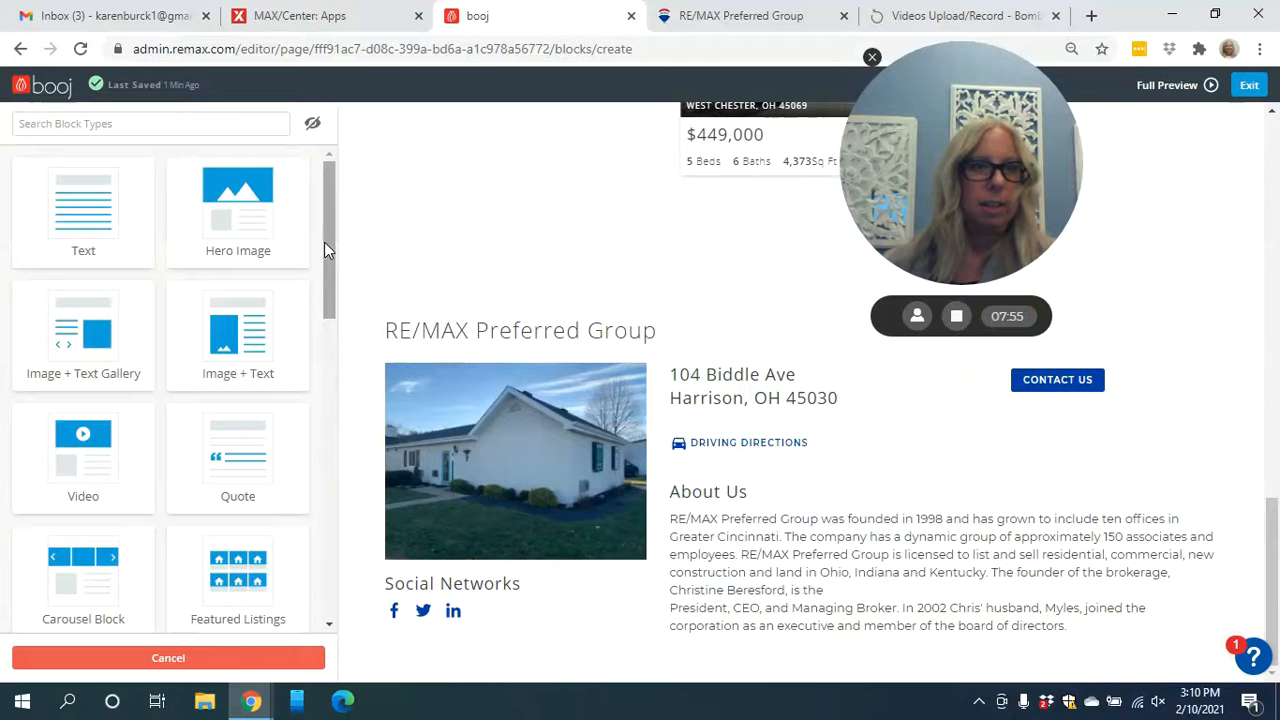
{"action": "left_click_drag", "start_coordinate": [326, 235], "coordinate": [360, 417]}
{"action": "left_click", "coordinate": [113, 532]}
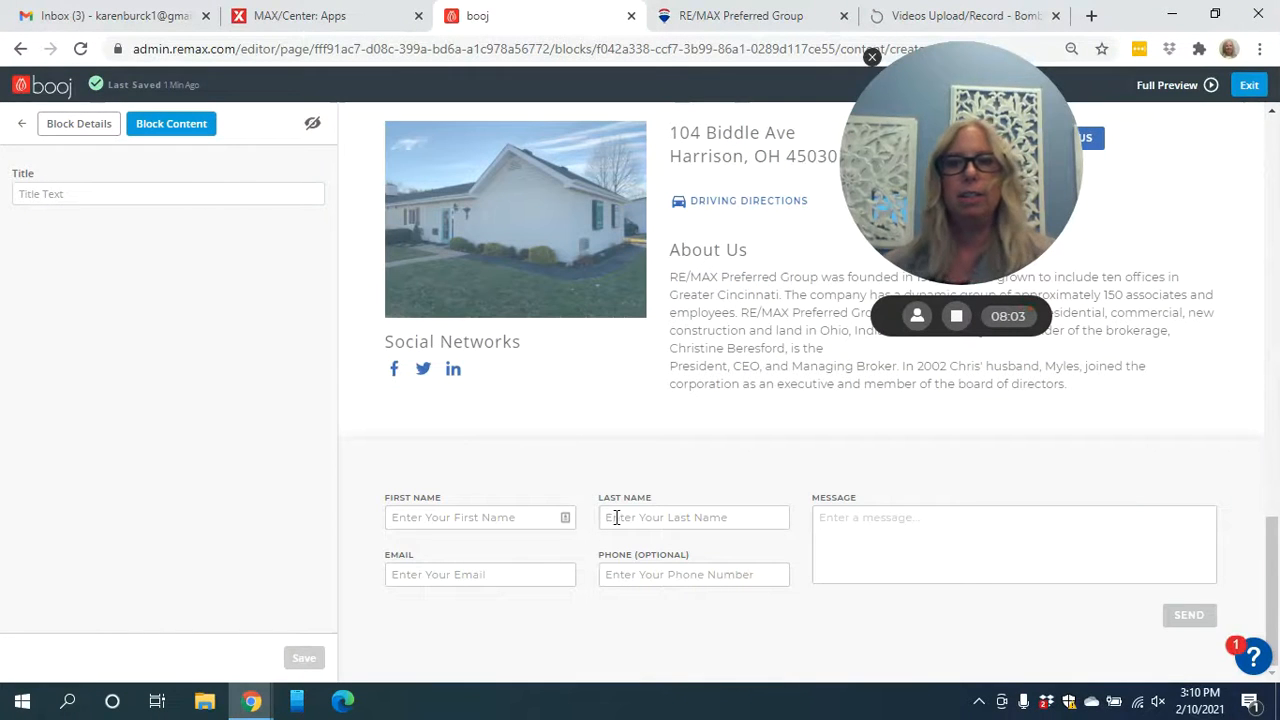
{"action": "scroll", "coordinate": [605, 508], "scroll_direction": "up", "scroll_amount": 15}
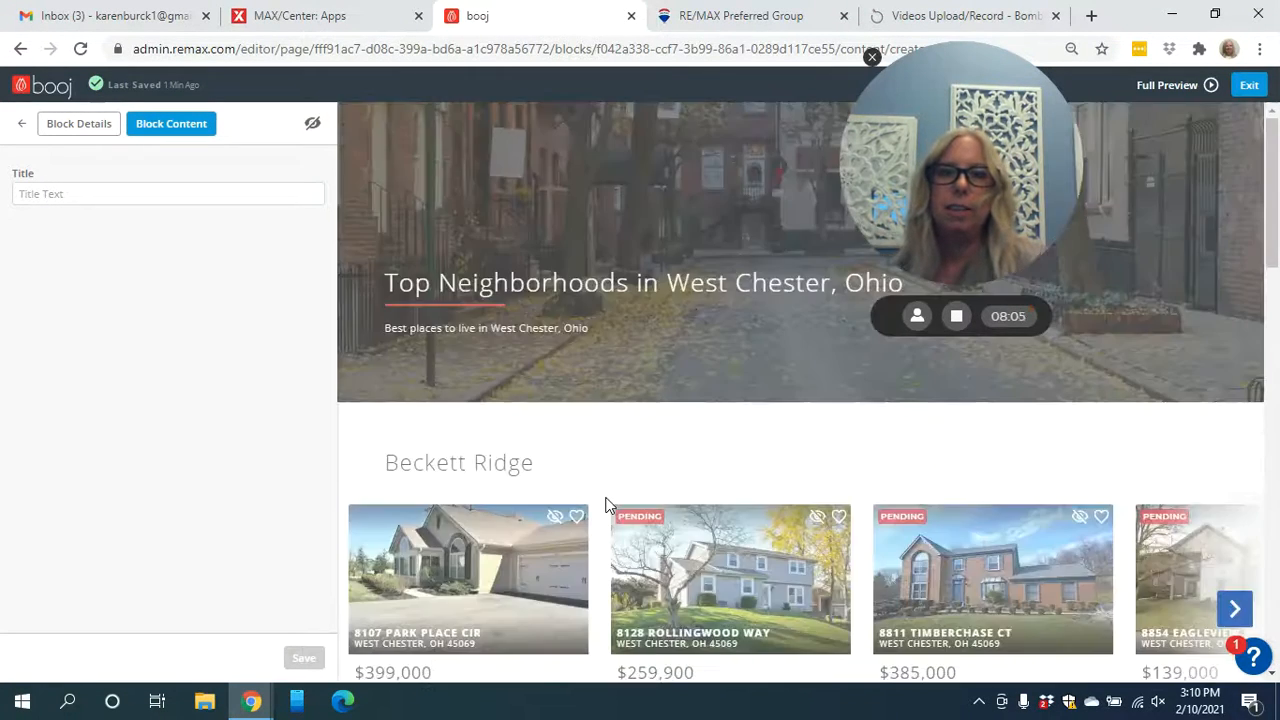
{"action": "scroll", "coordinate": [603, 500], "scroll_direction": "down", "scroll_amount": 15}
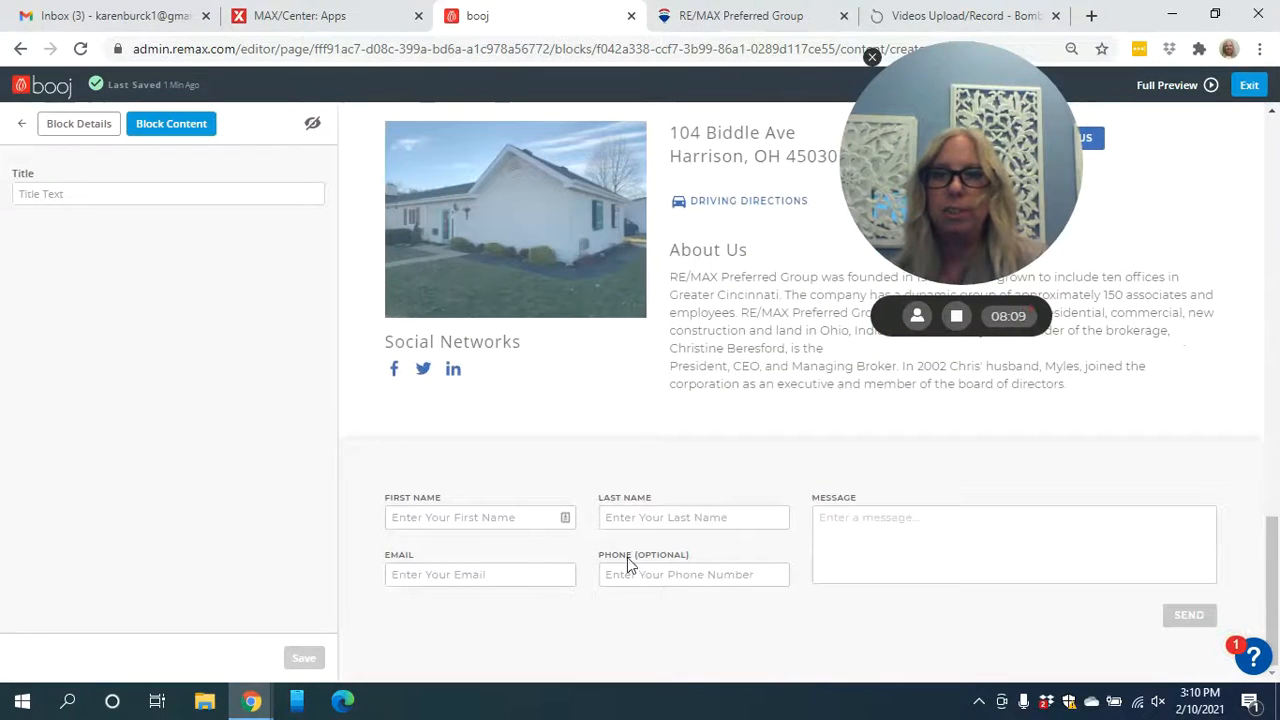
{"action": "scroll", "coordinate": [591, 555], "scroll_direction": "up", "scroll_amount": 15}
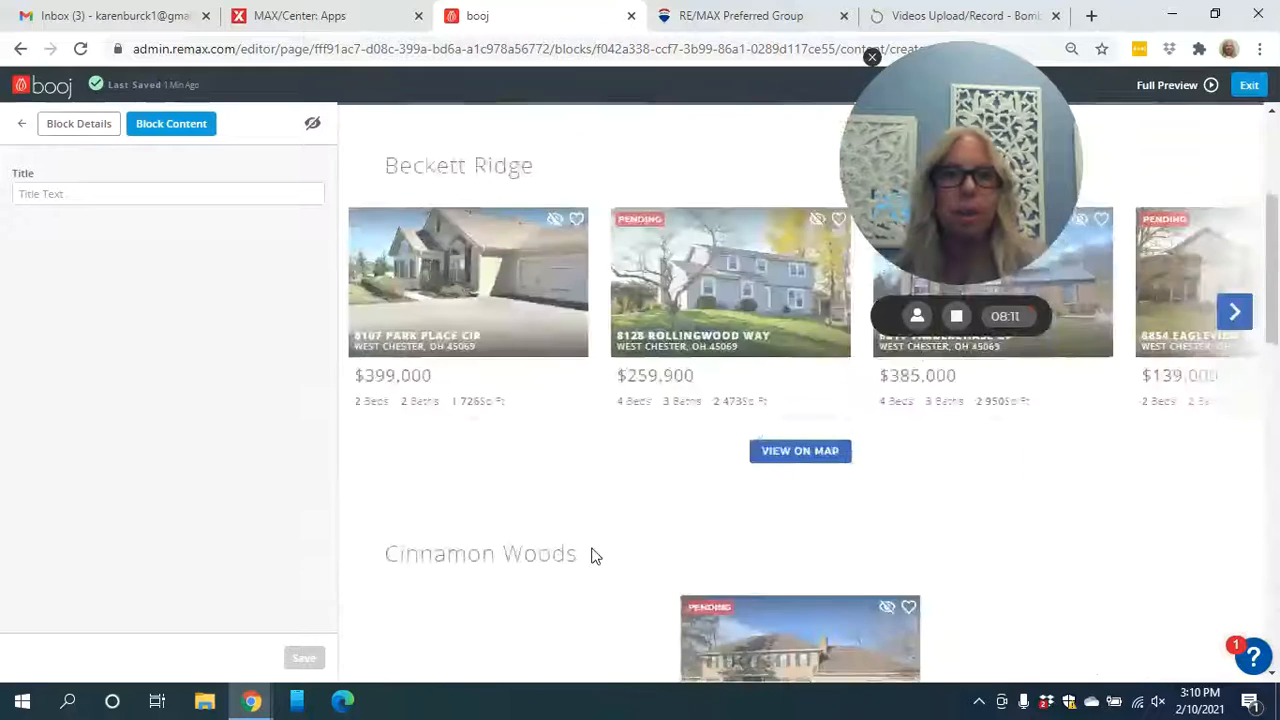
{"action": "scroll", "coordinate": [601, 396], "scroll_direction": "down", "scroll_amount": 15}
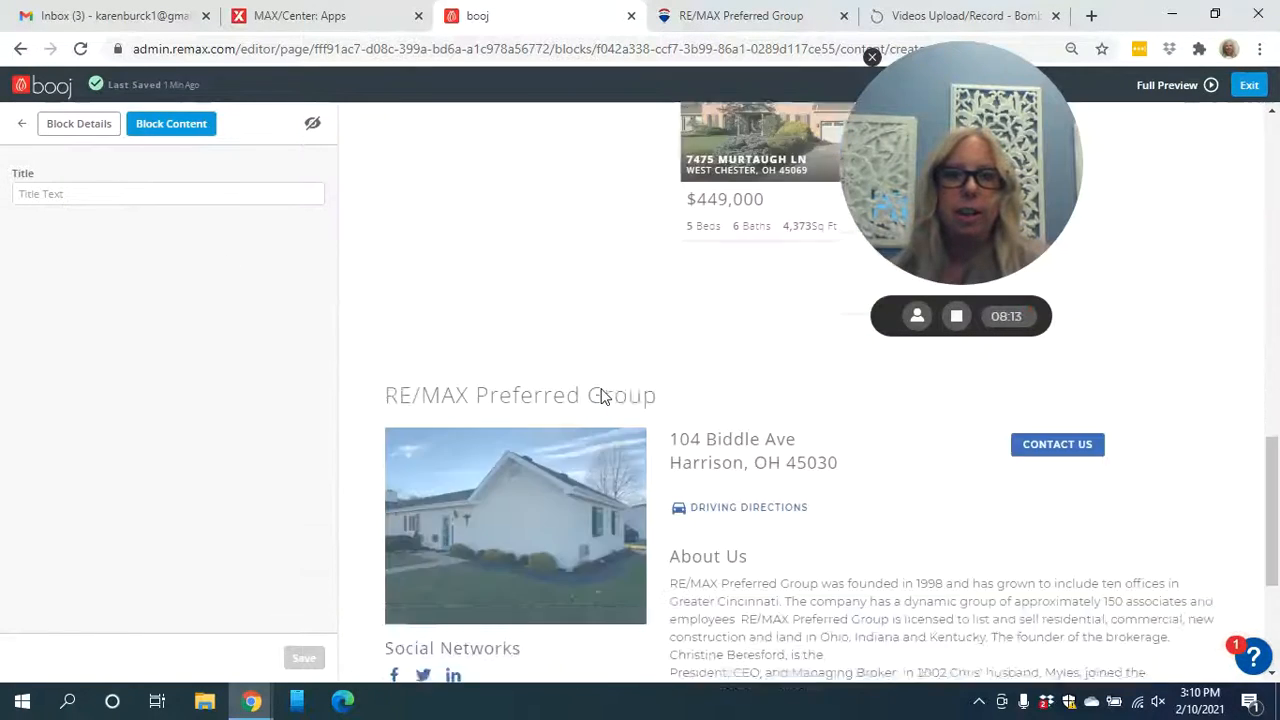
Title the contact form "Contact me to find your new home in West Chester!" and save the block.
{"action": "left_click", "coordinate": [173, 194]}
{"action": "type", "text": "Con"}
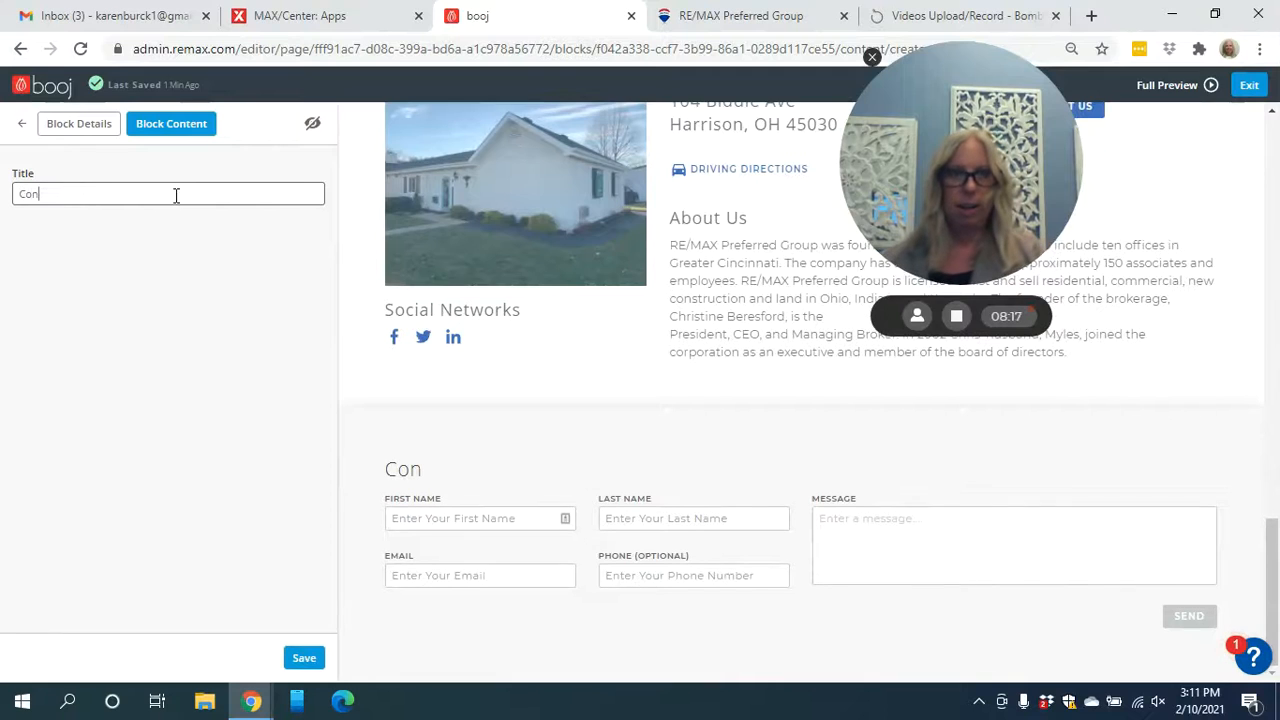
{"action": "type", "text": "tact "}
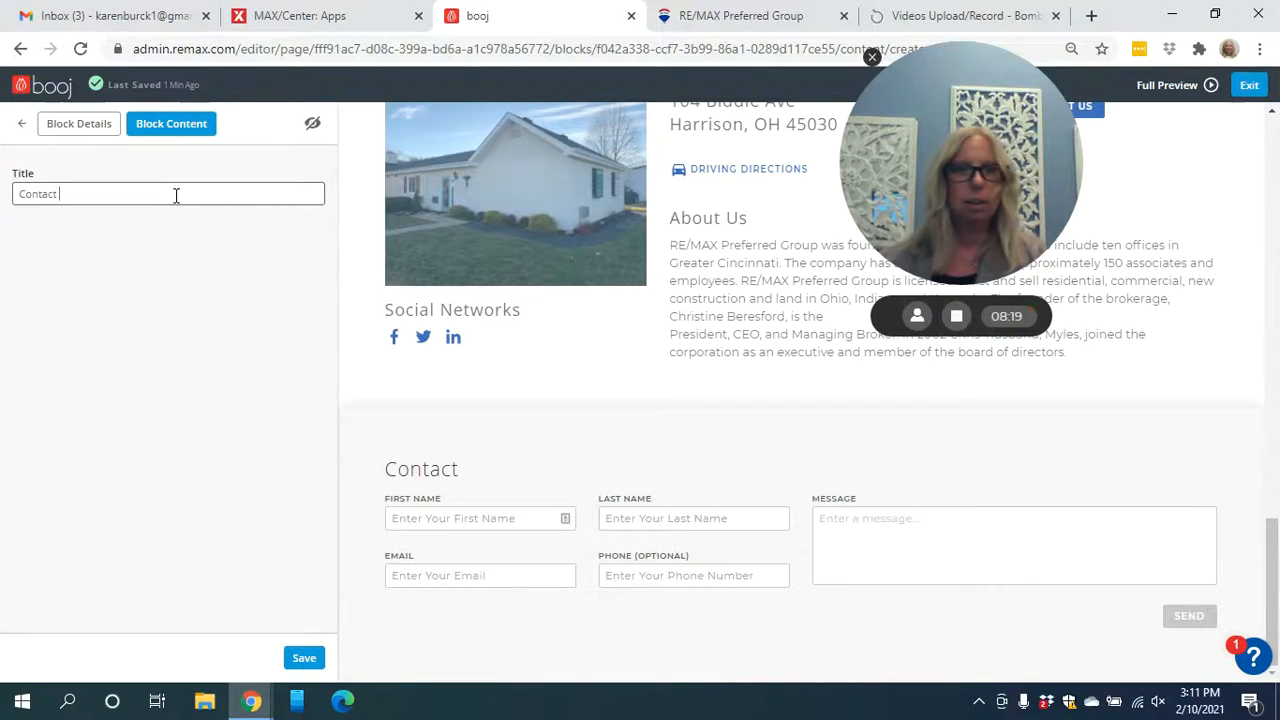
{"action": "type", "text": "me to find yo"}
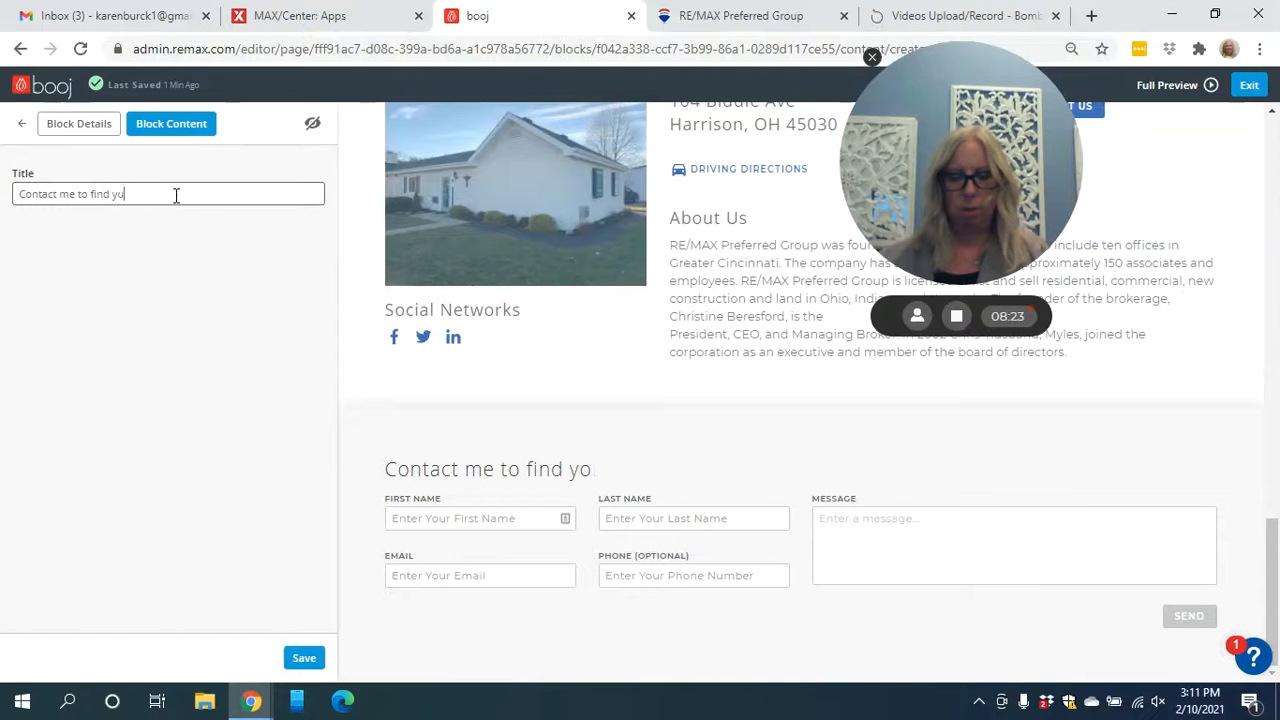
{"action": "type", "text": "ur new h"}
{"action": "key", "text": "BackSpace"}
{"action": "key", "text": "BackSpace"}
{"action": "key", "text": "BackSpace"}
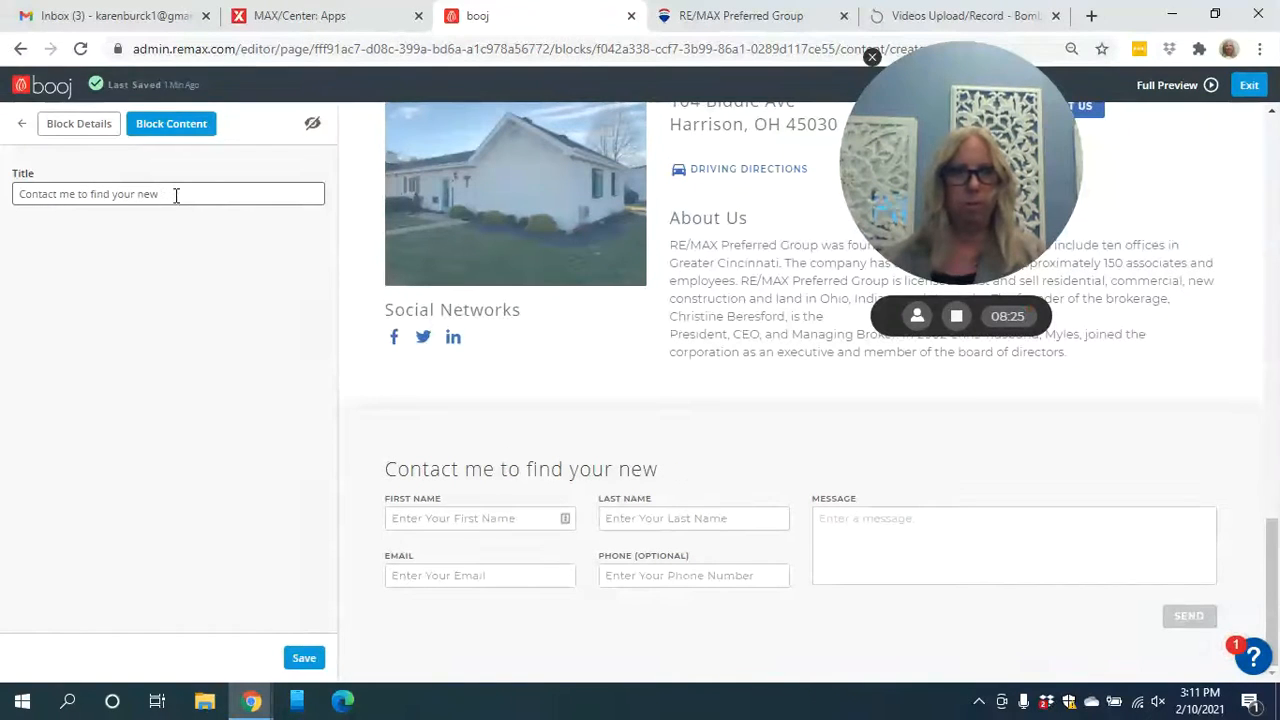
{"action": "type", "text": "home i"}
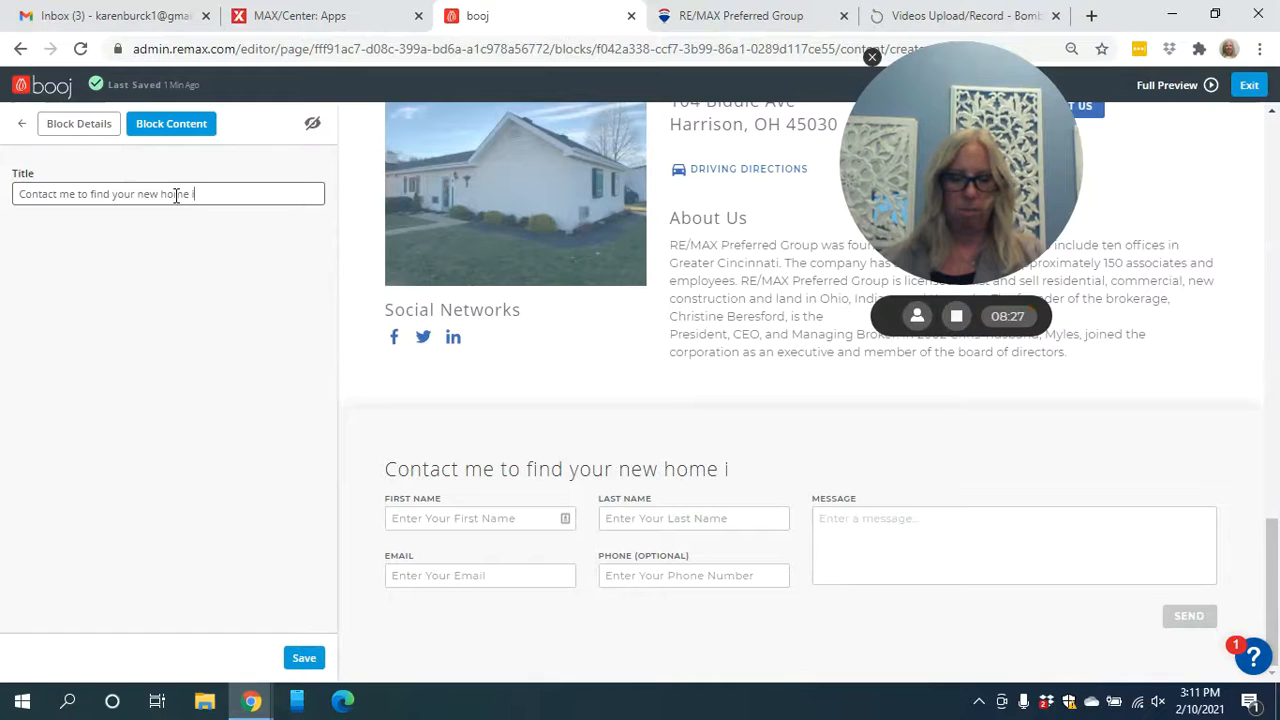
{"action": "type", "text": "n West Chester!"}
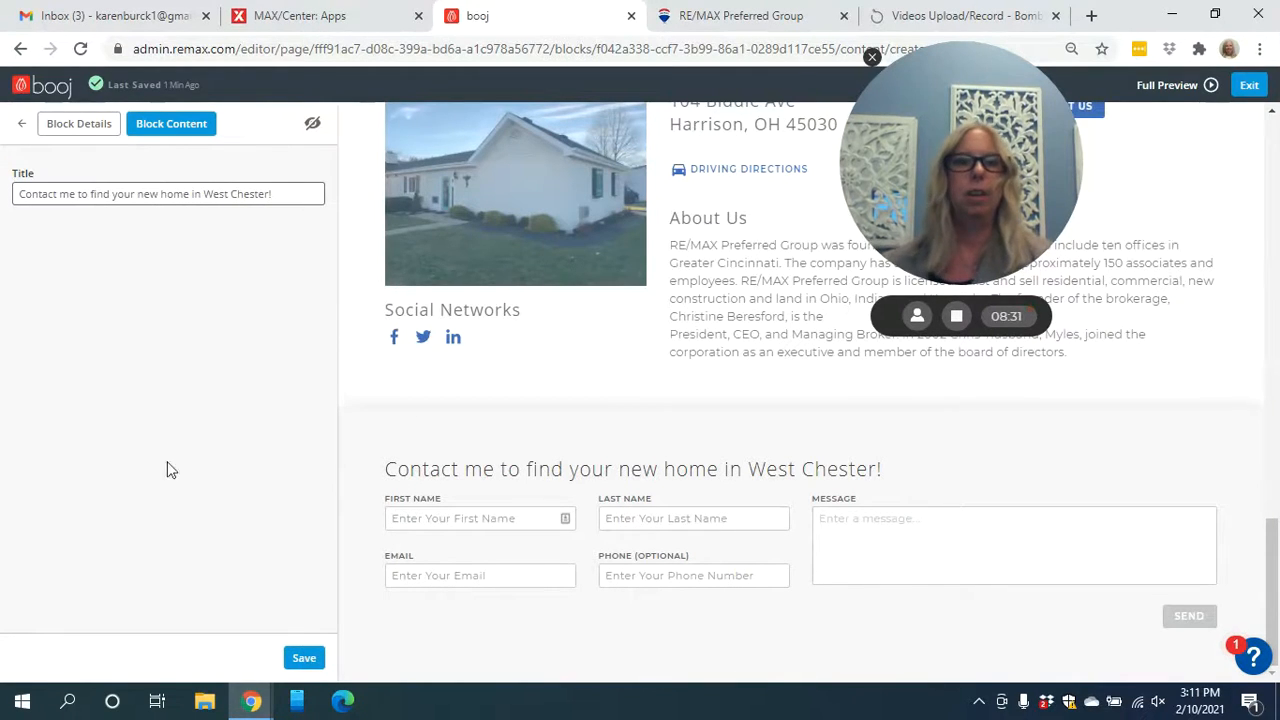
{"action": "left_click", "coordinate": [303, 658]}
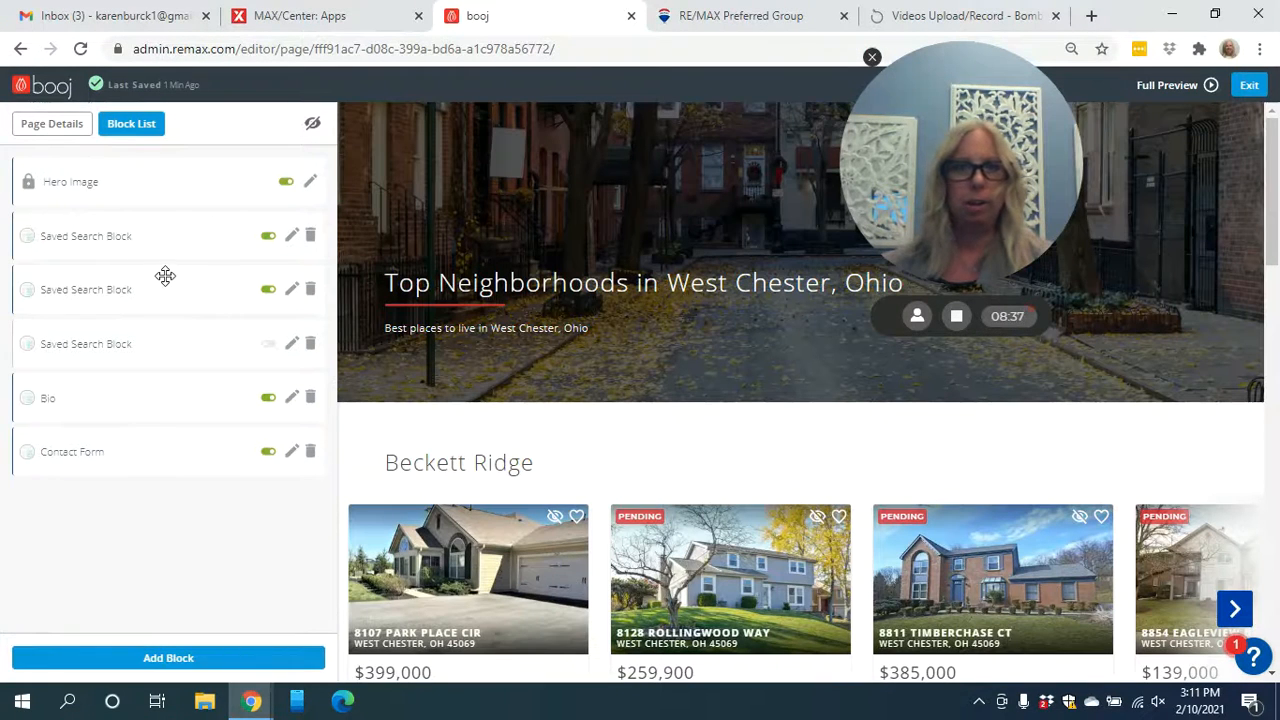
Review the assembled page in the preview and exit the page editor.
{"action": "scroll", "coordinate": [668, 378], "scroll_direction": "down", "scroll_amount": 10}
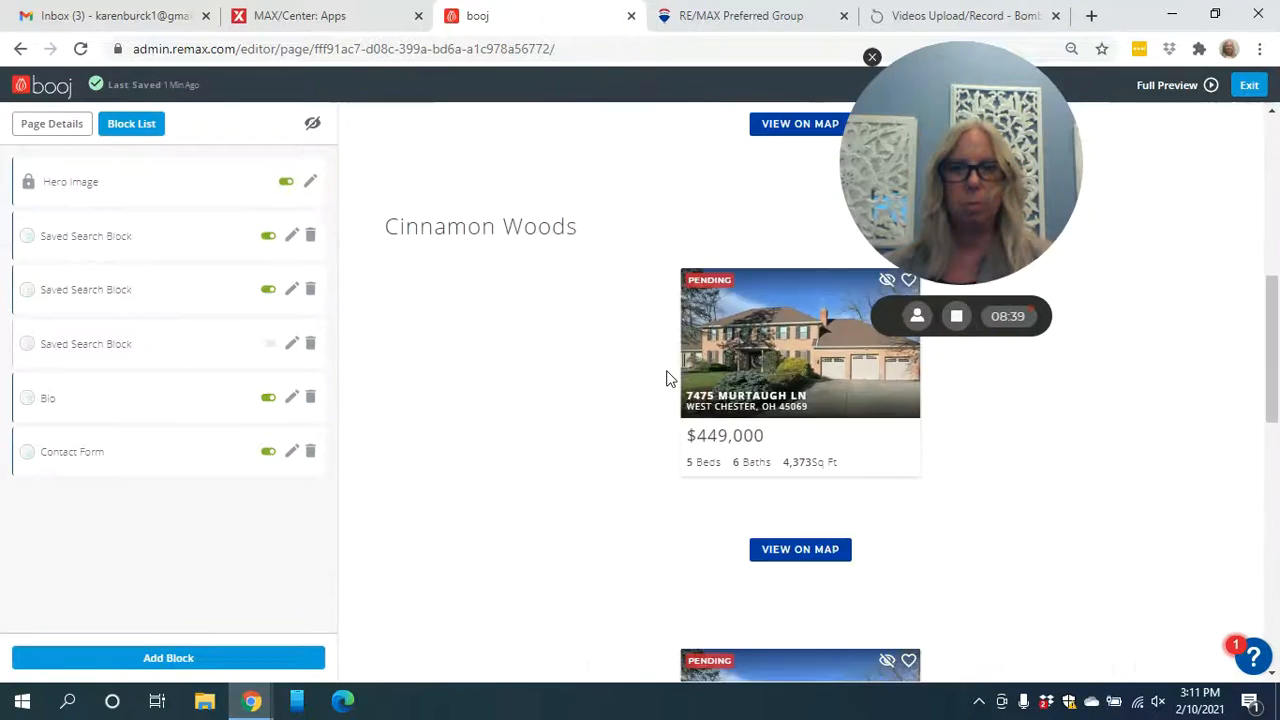
{"action": "scroll", "coordinate": [668, 378], "scroll_direction": "down", "scroll_amount": 6}
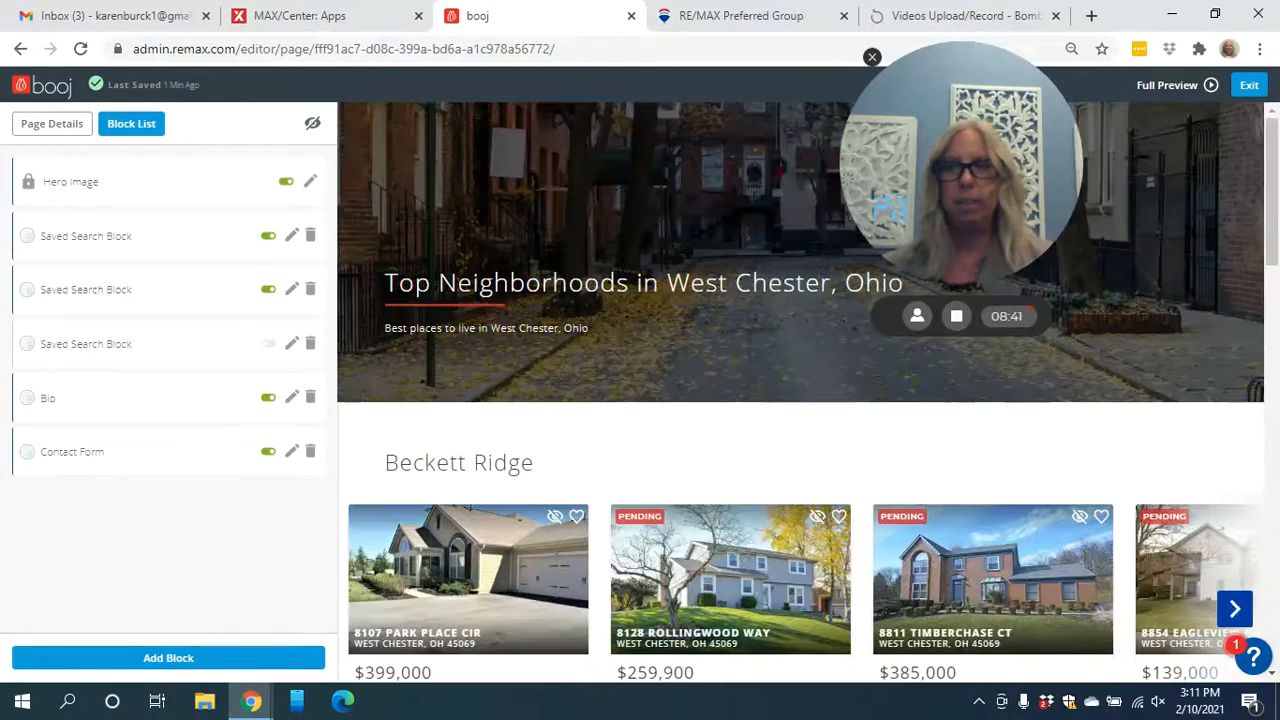
{"action": "left_click_drag", "start_coordinate": [949, 71], "coordinate": [1007, 194]}
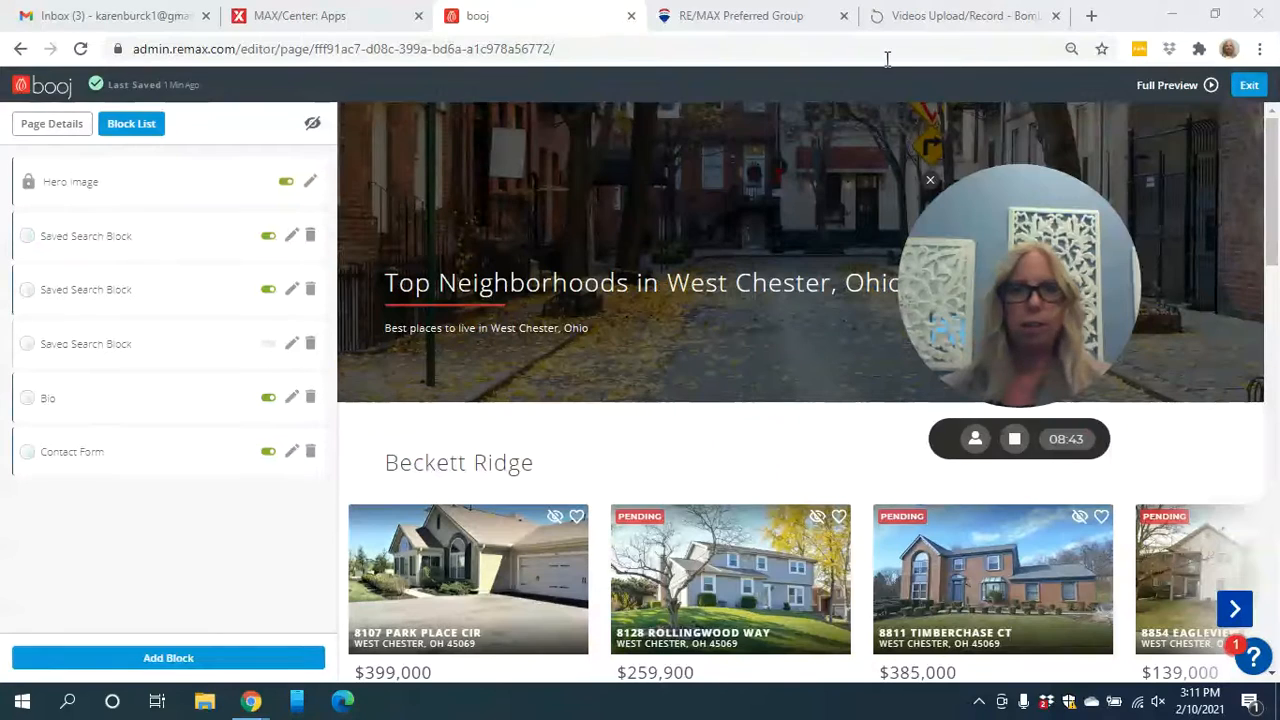
{"action": "left_click", "coordinate": [1250, 85]}
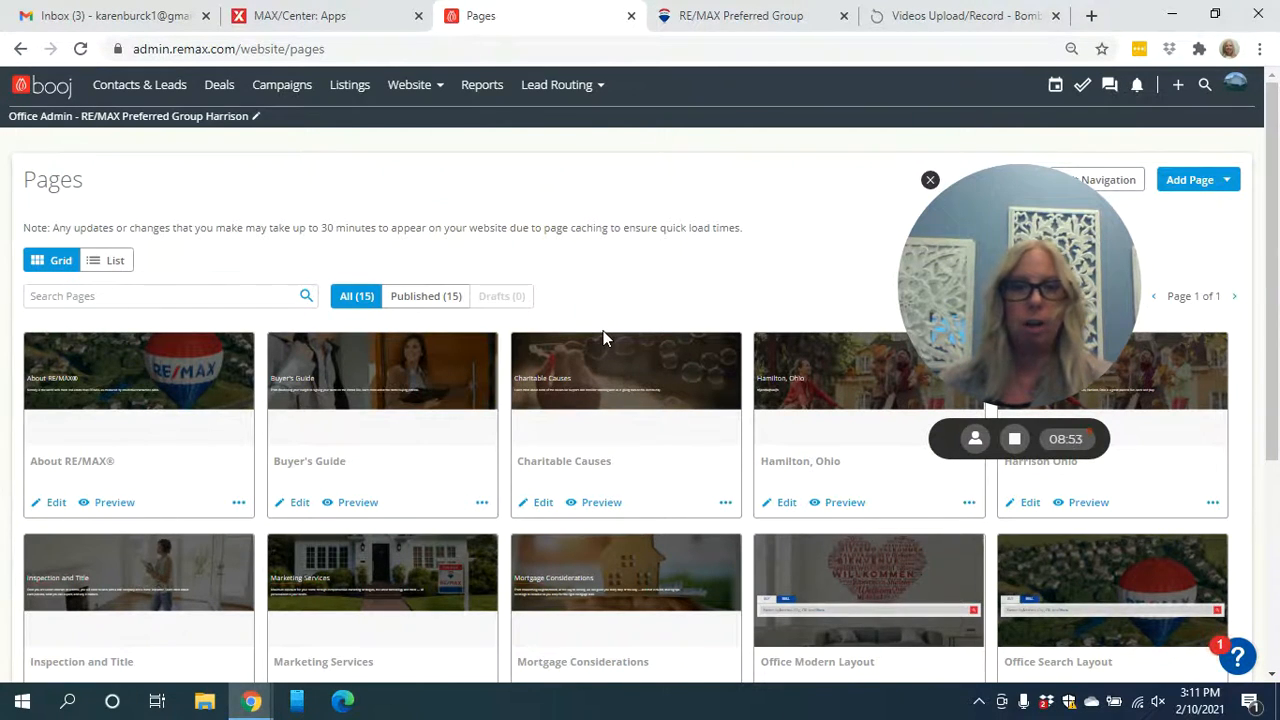
Copy the page link of the West Chester Neighborhoods page from the website's page list.
{"action": "scroll", "coordinate": [603, 338], "scroll_direction": "down", "scroll_amount": 3}
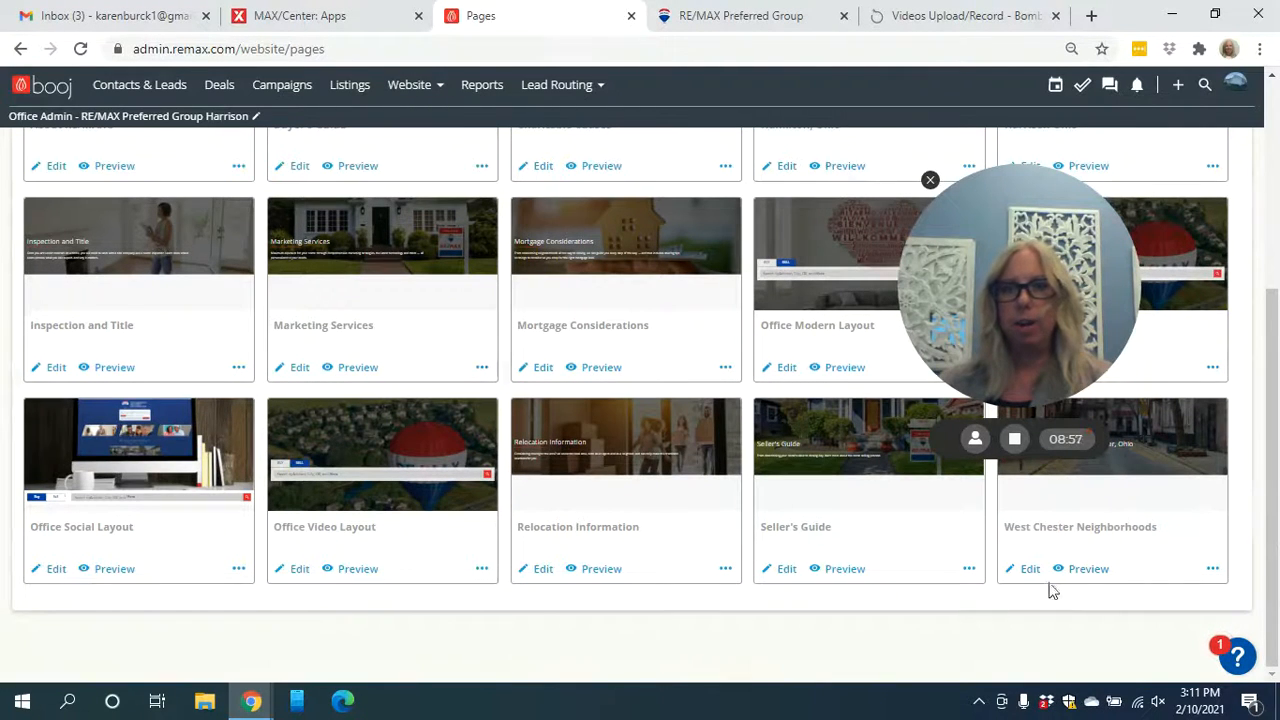
{"action": "left_click", "coordinate": [1212, 570]}
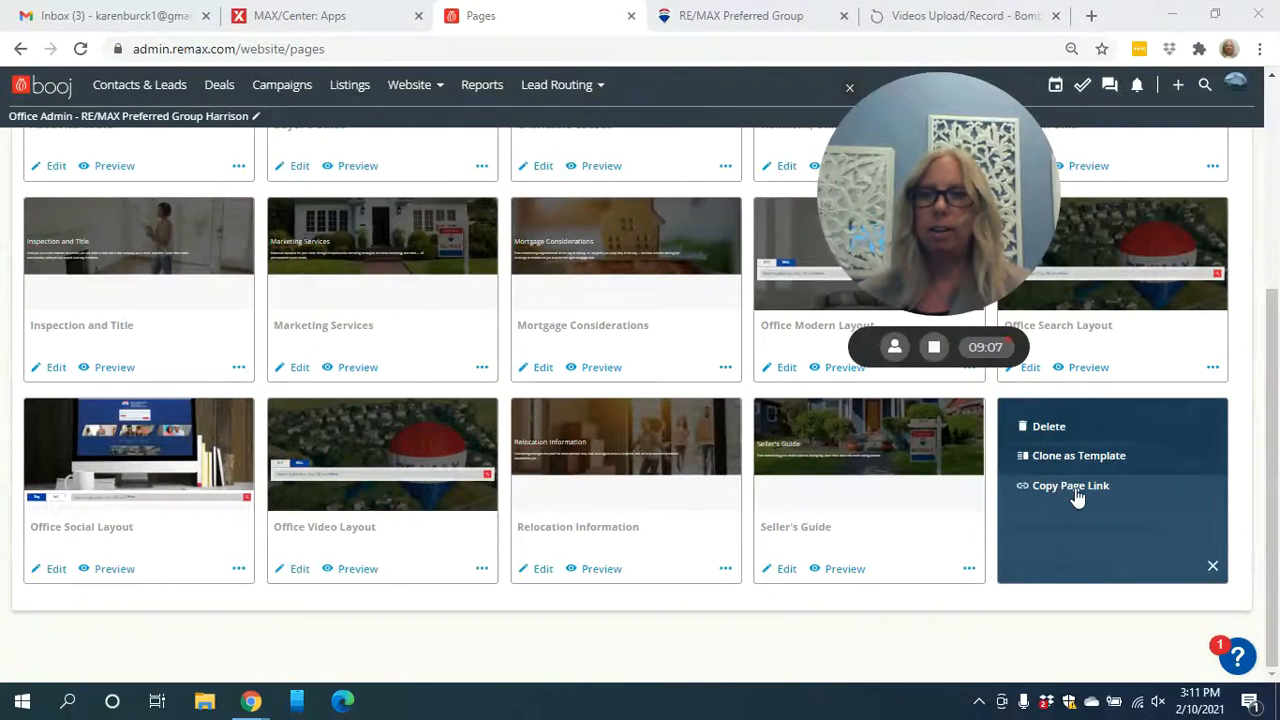
{"action": "left_click", "coordinate": [1075, 489]}
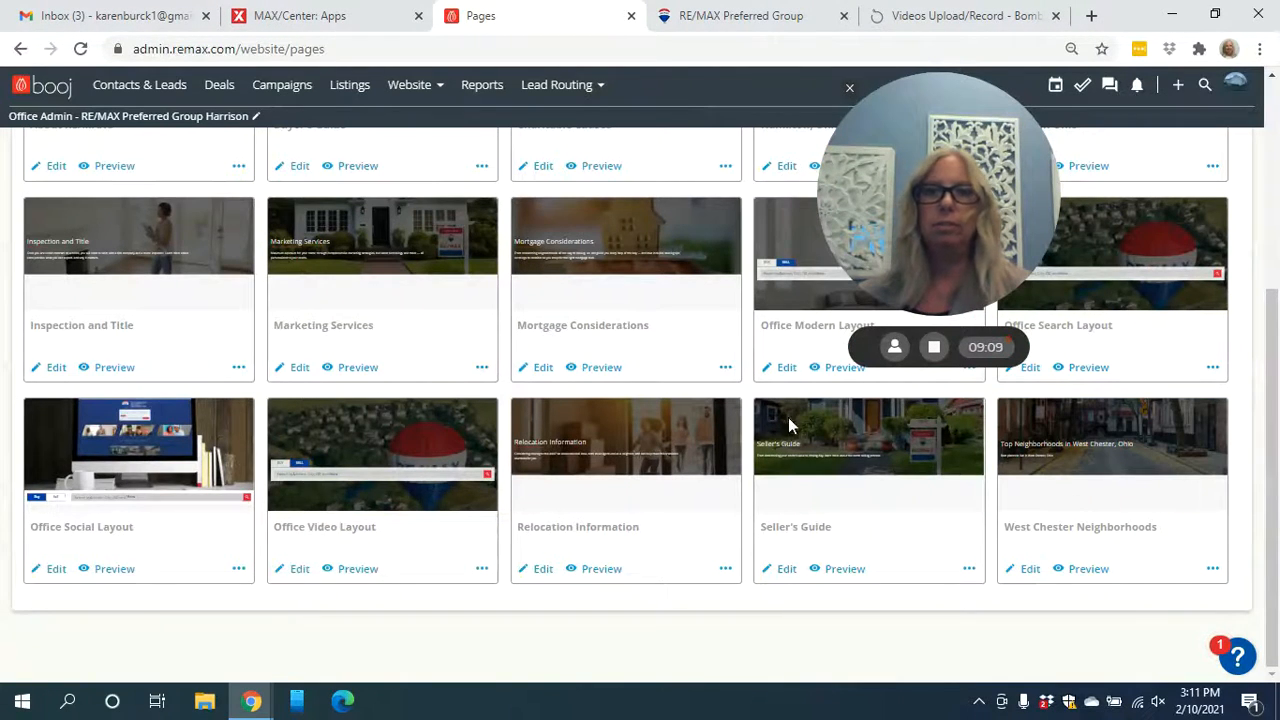
Open facebook.com in a new browser tab.
{"action": "left_click", "coordinate": [1091, 15]}
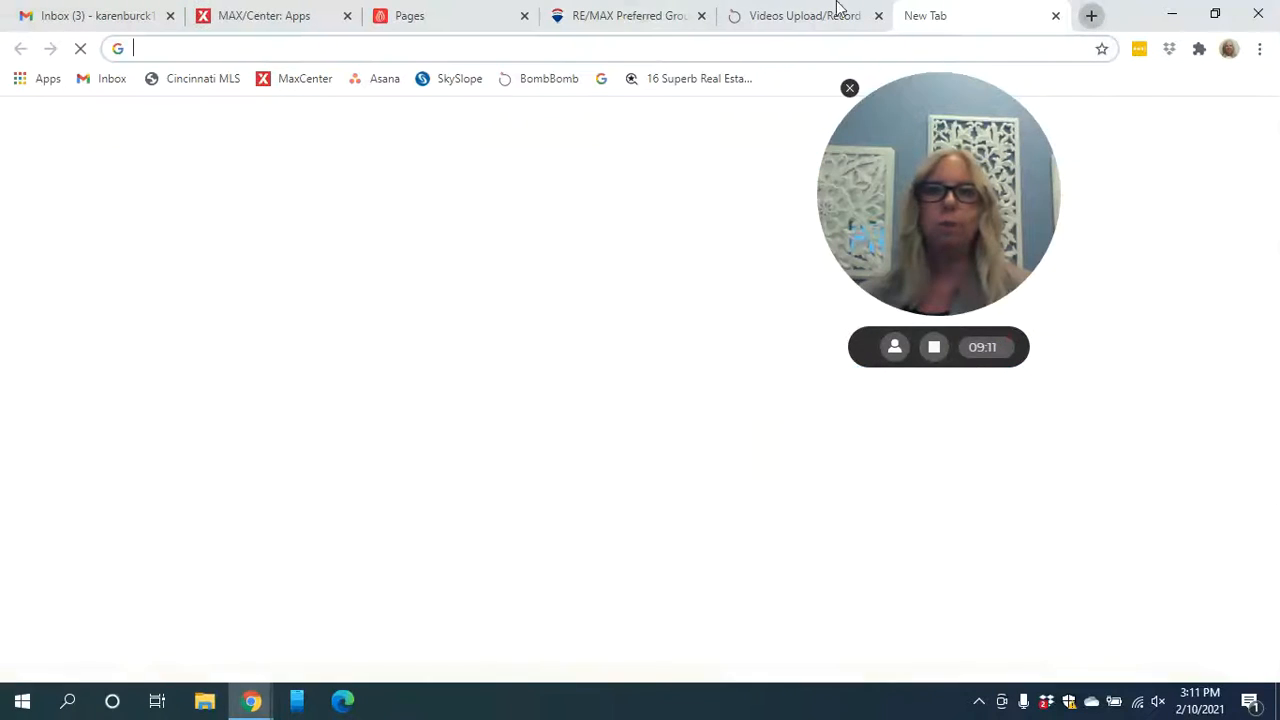
{"action": "left_click", "coordinate": [604, 46]}
{"action": "type", "text": "fac"}
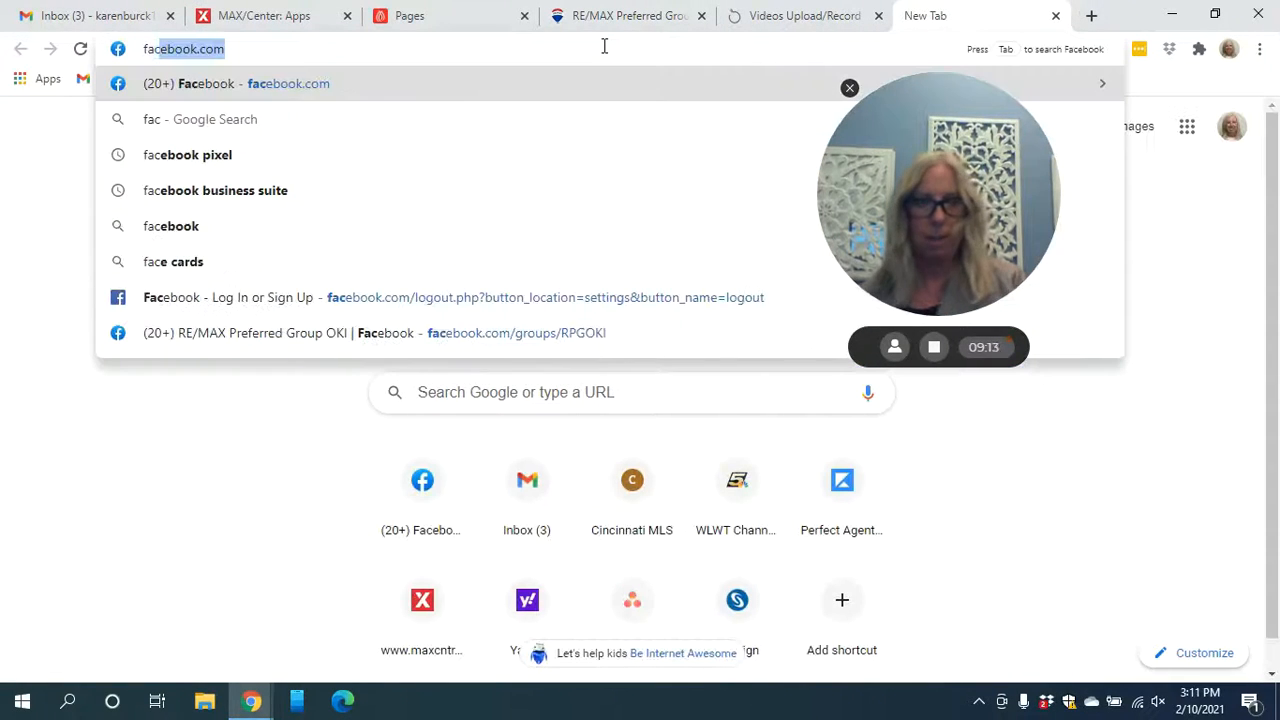
{"action": "key", "text": "Return"}
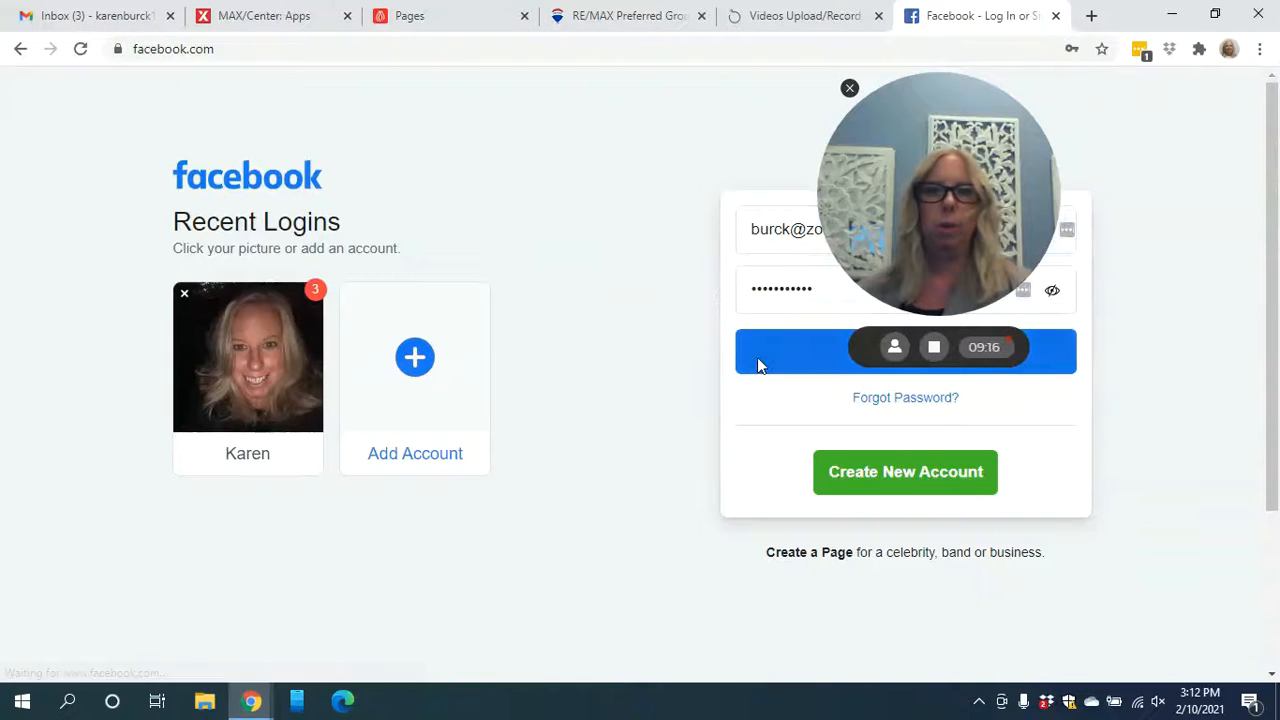
Log in to Facebook with the prefilled credentials and paste the West Chester Neighborhoods page link into a new post.
{"action": "left_click", "coordinate": [757, 357]}
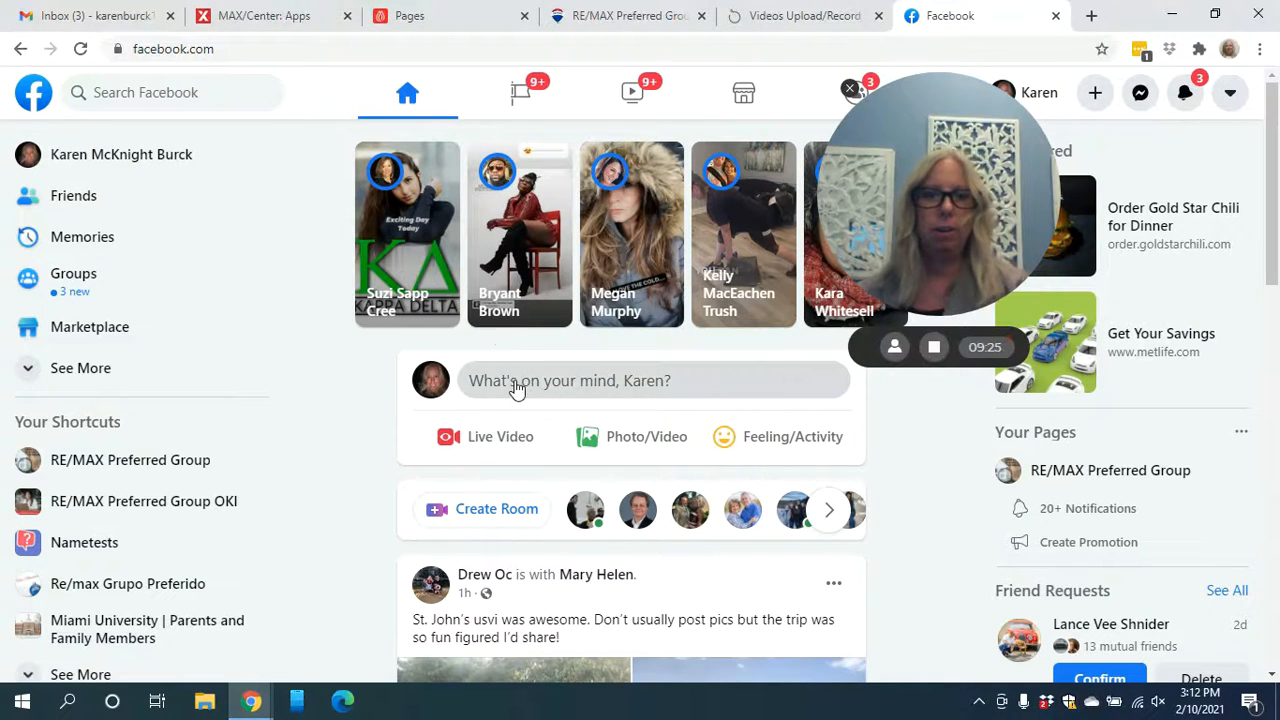
{"action": "left_click", "coordinate": [516, 388]}
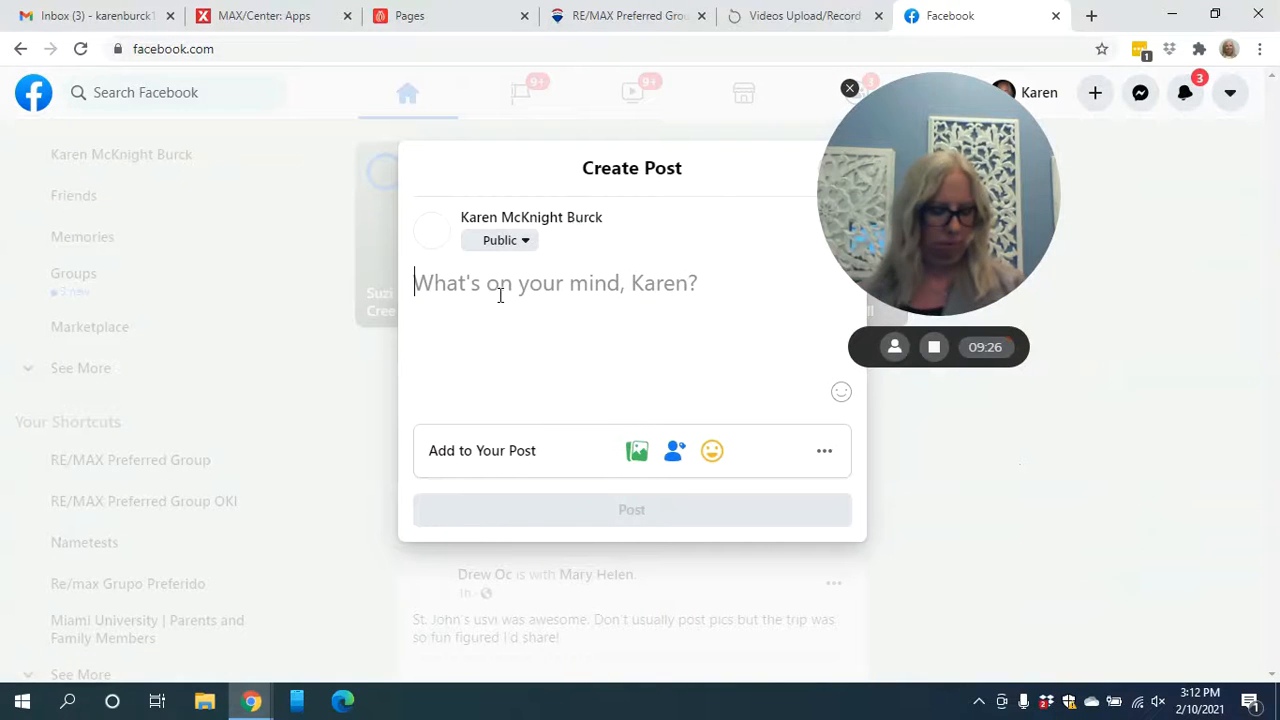
{"action": "key", "text": "ctrl+v"}
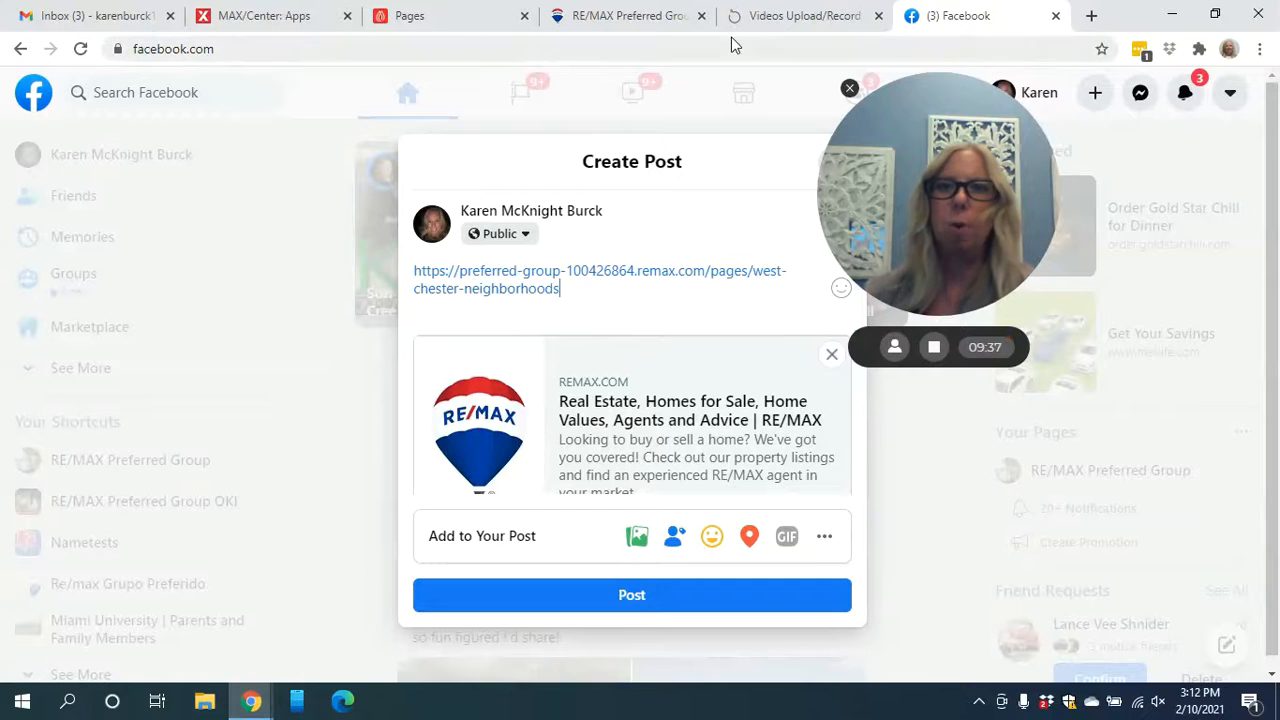
Return to the RE/MAX office website admin and open the website's Navigation settings.
{"action": "left_click", "coordinate": [762, 16]}
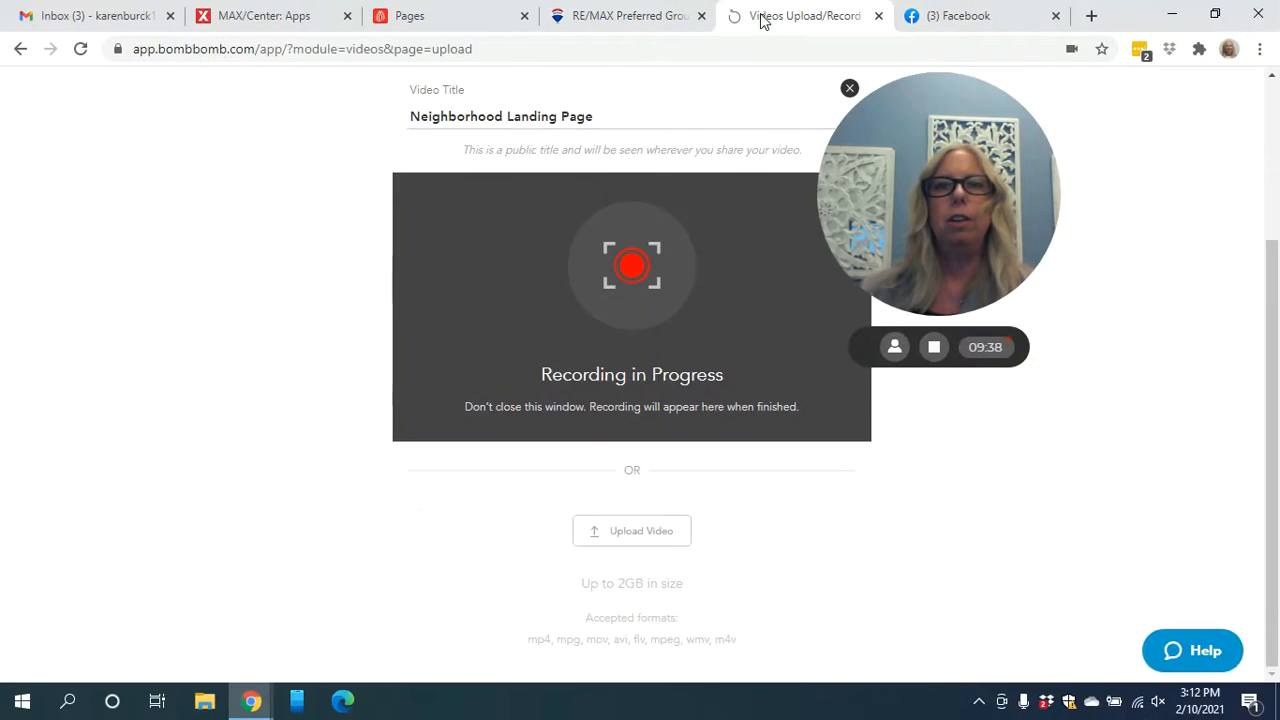
{"action": "left_click", "coordinate": [628, 16]}
{"action": "left_click", "coordinate": [445, 16]}
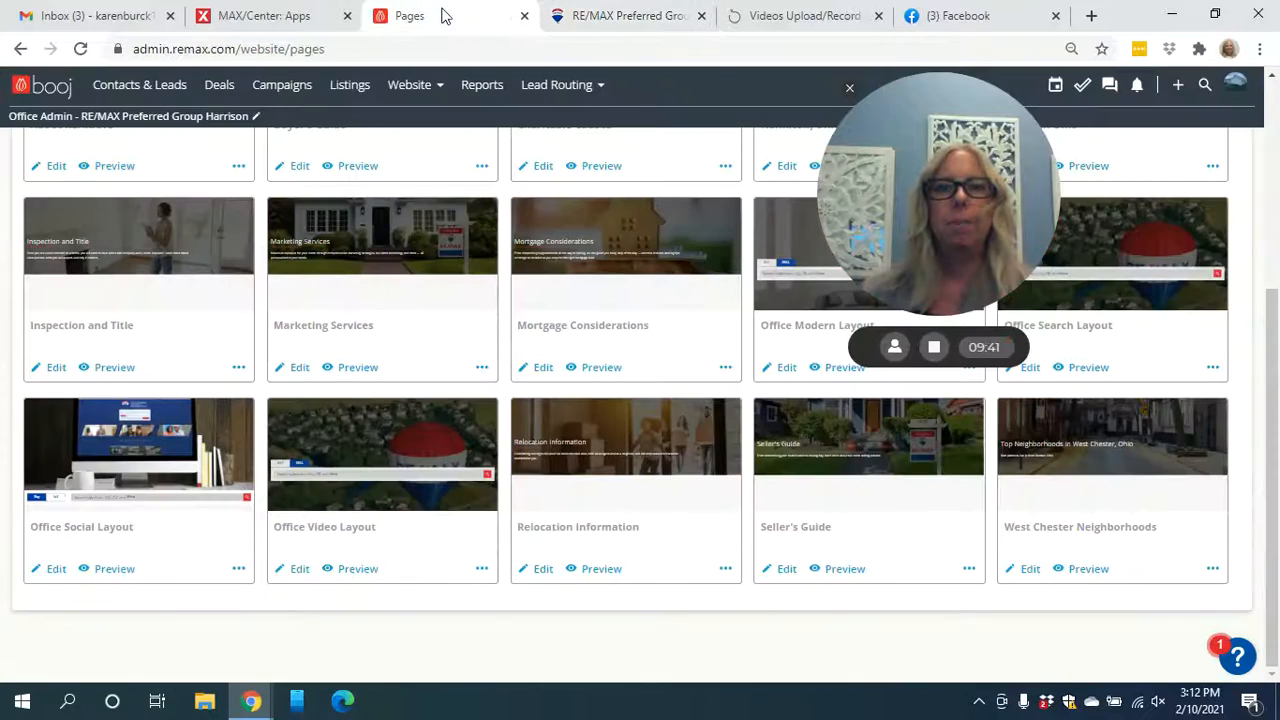
{"action": "scroll", "coordinate": [650, 375], "scroll_direction": "up", "scroll_amount": 3}
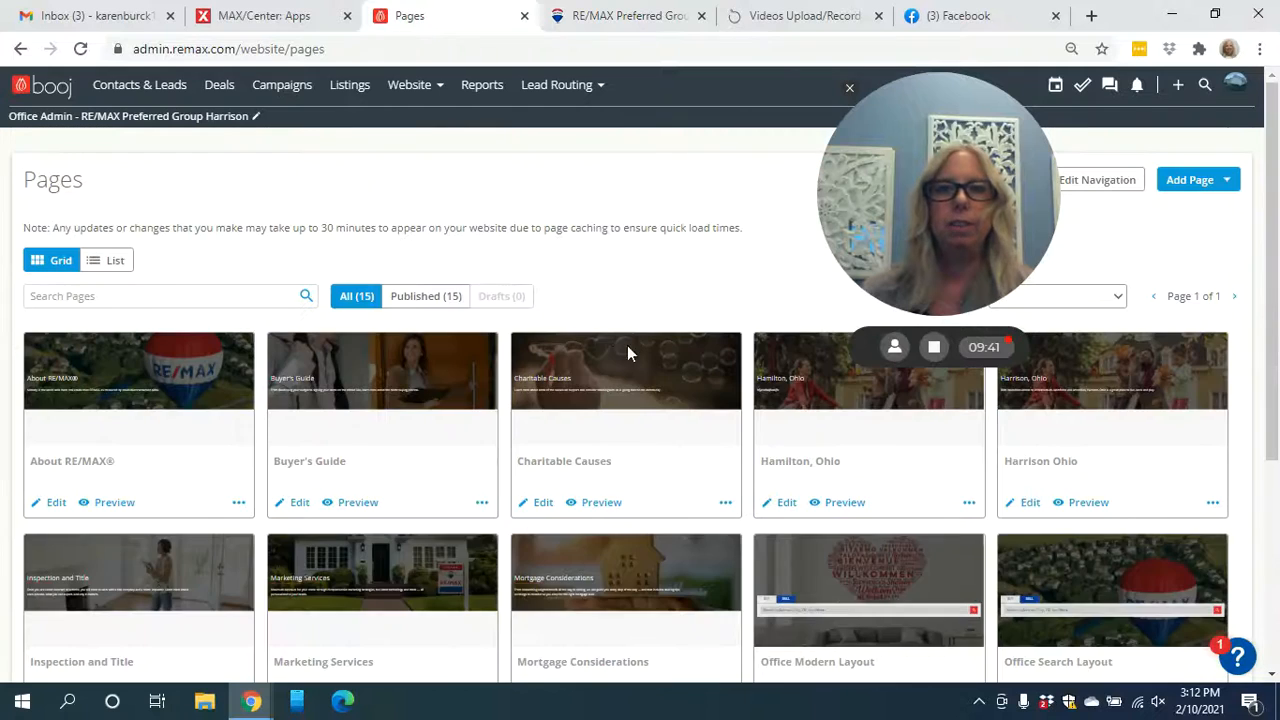
{"action": "left_click", "coordinate": [405, 88]}
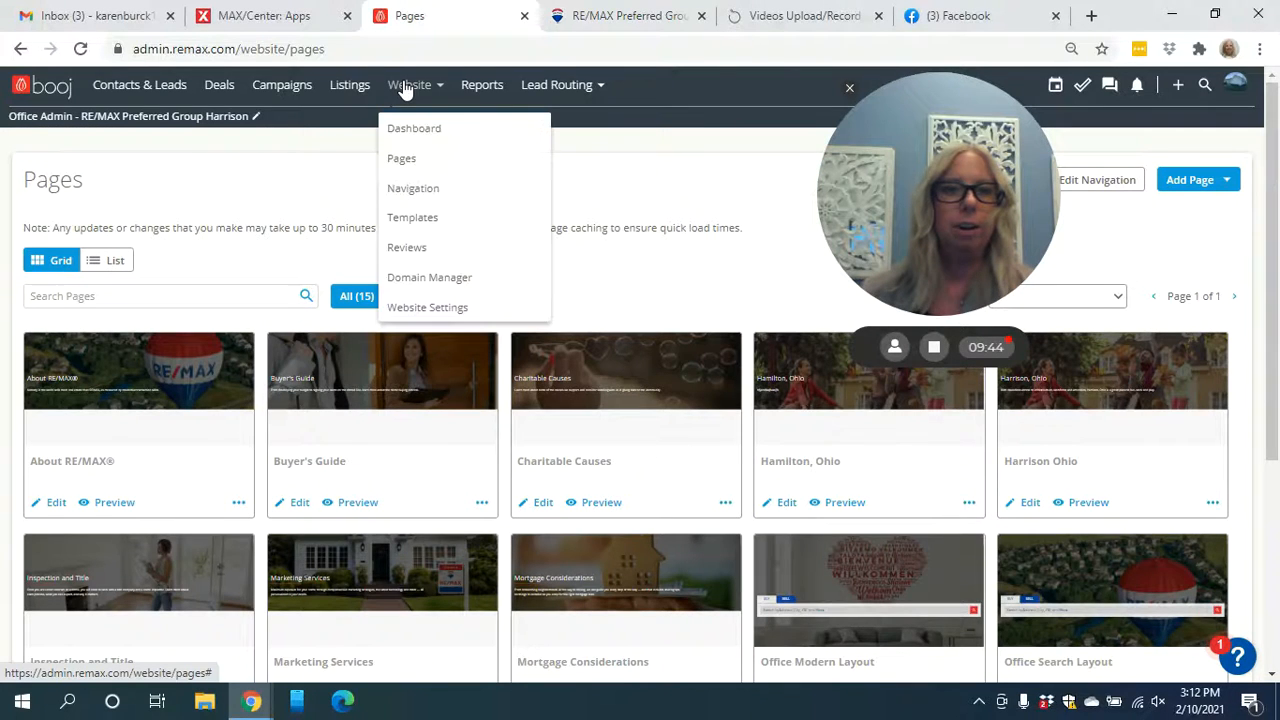
{"action": "left_click", "coordinate": [413, 188]}
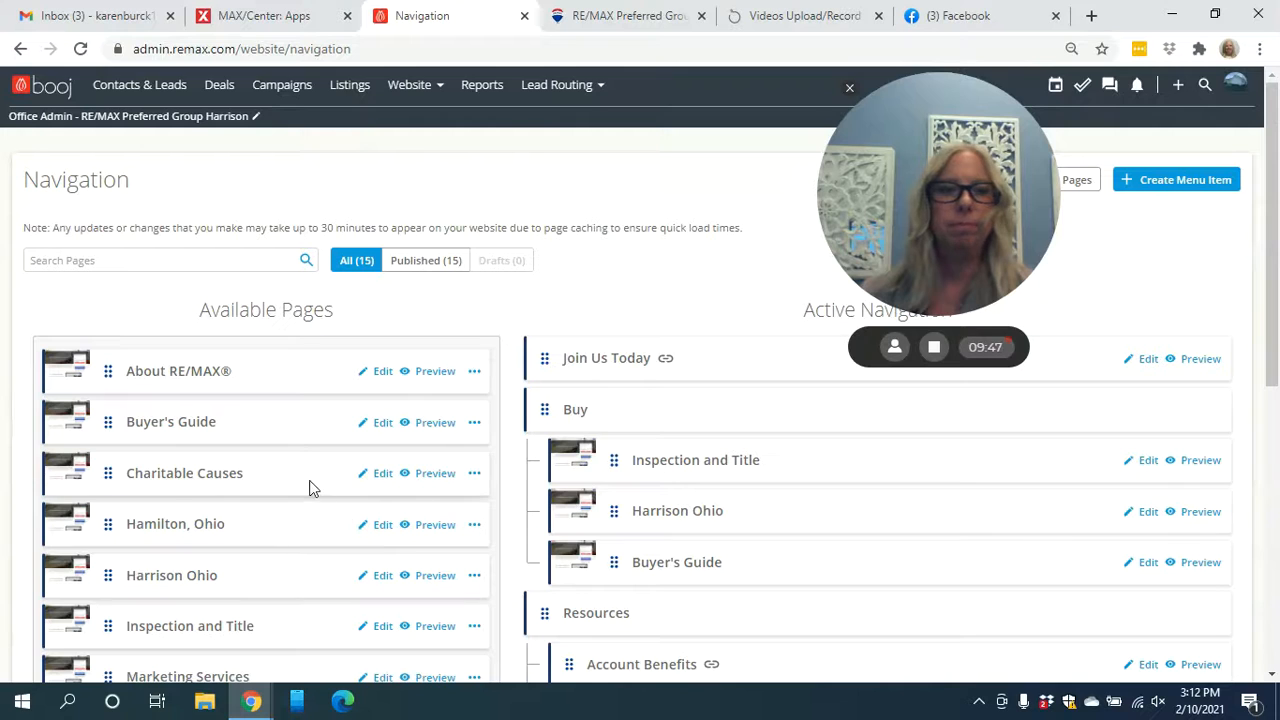
Move the West Chester Neighborhoods page from the available pages into the active navigation.
{"action": "scroll", "coordinate": [312, 478], "scroll_direction": "down", "scroll_amount": 5}
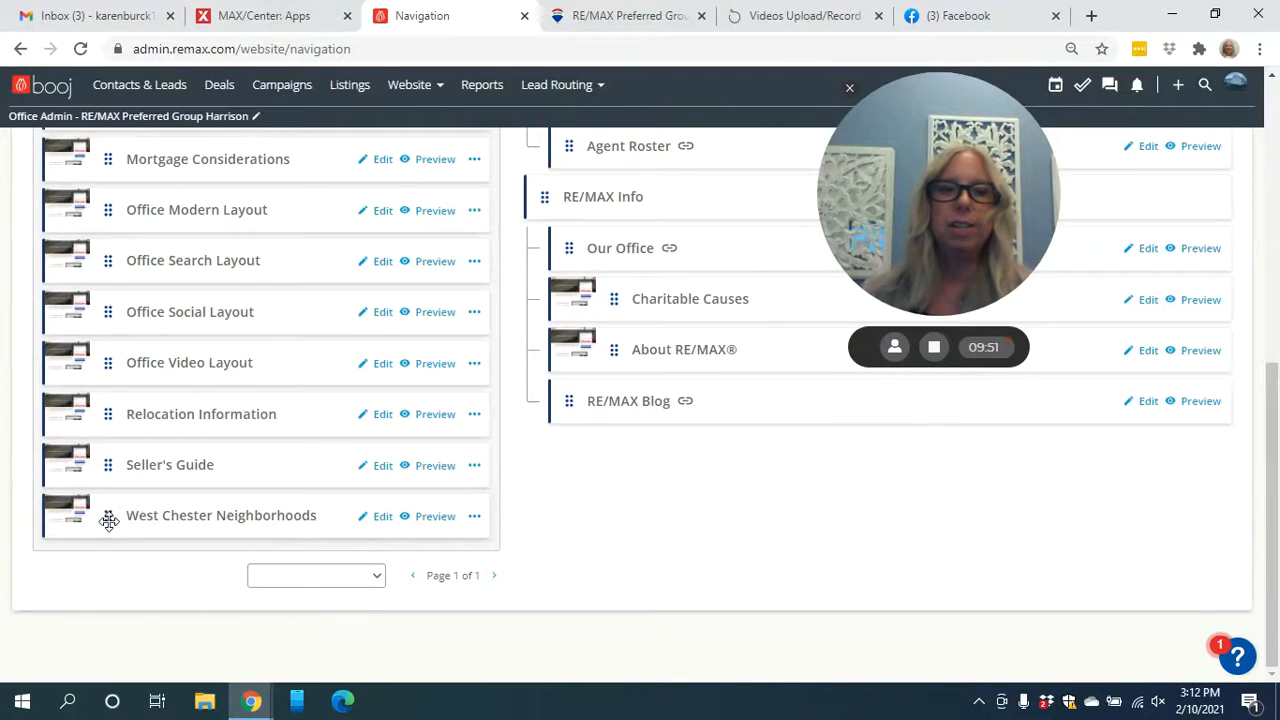
{"action": "scroll", "coordinate": [143, 510], "scroll_direction": "up", "scroll_amount": 5}
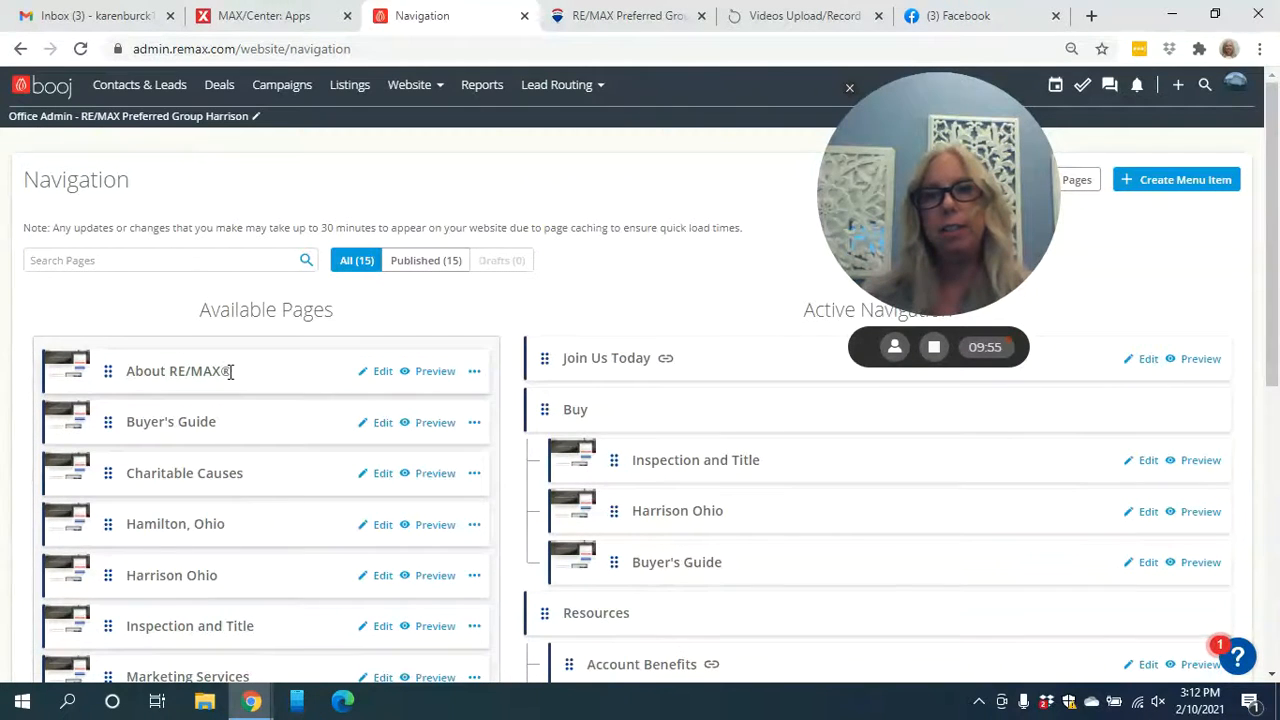
{"action": "left_click_drag", "start_coordinate": [900, 240], "coordinate": [1028, 243]}
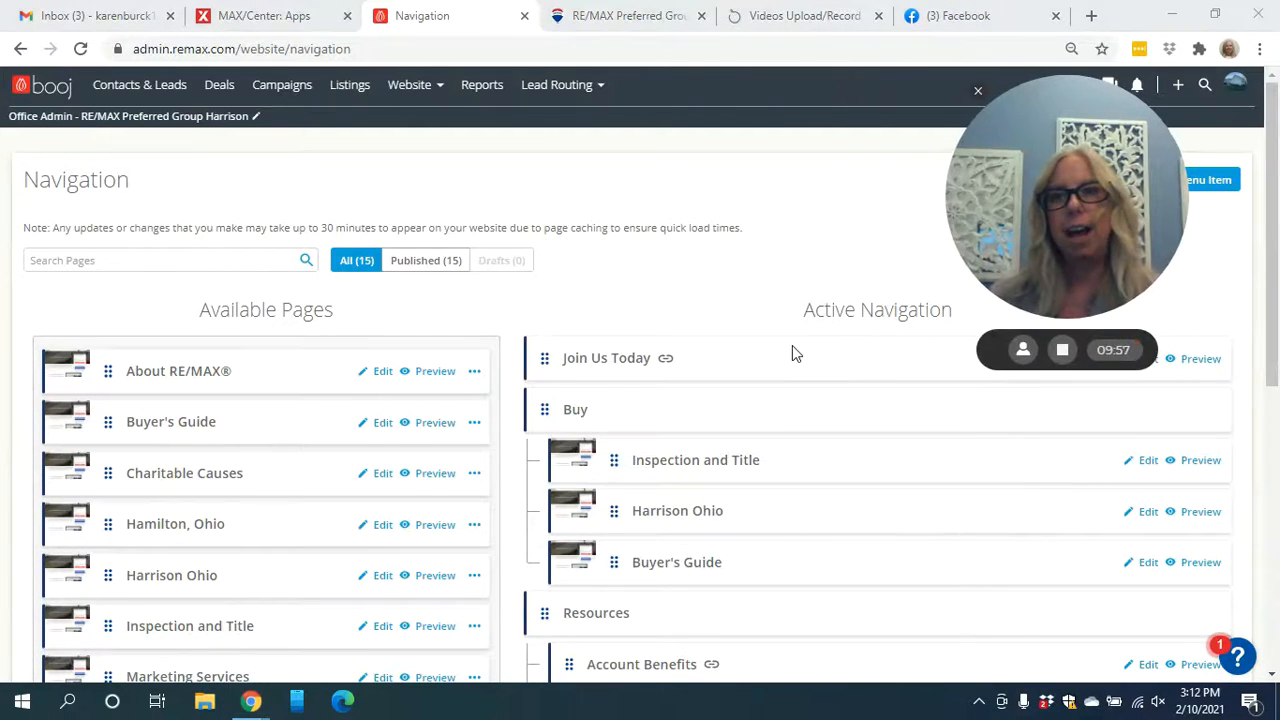
{"action": "scroll", "coordinate": [300, 357], "scroll_direction": "down", "scroll_amount": 6}
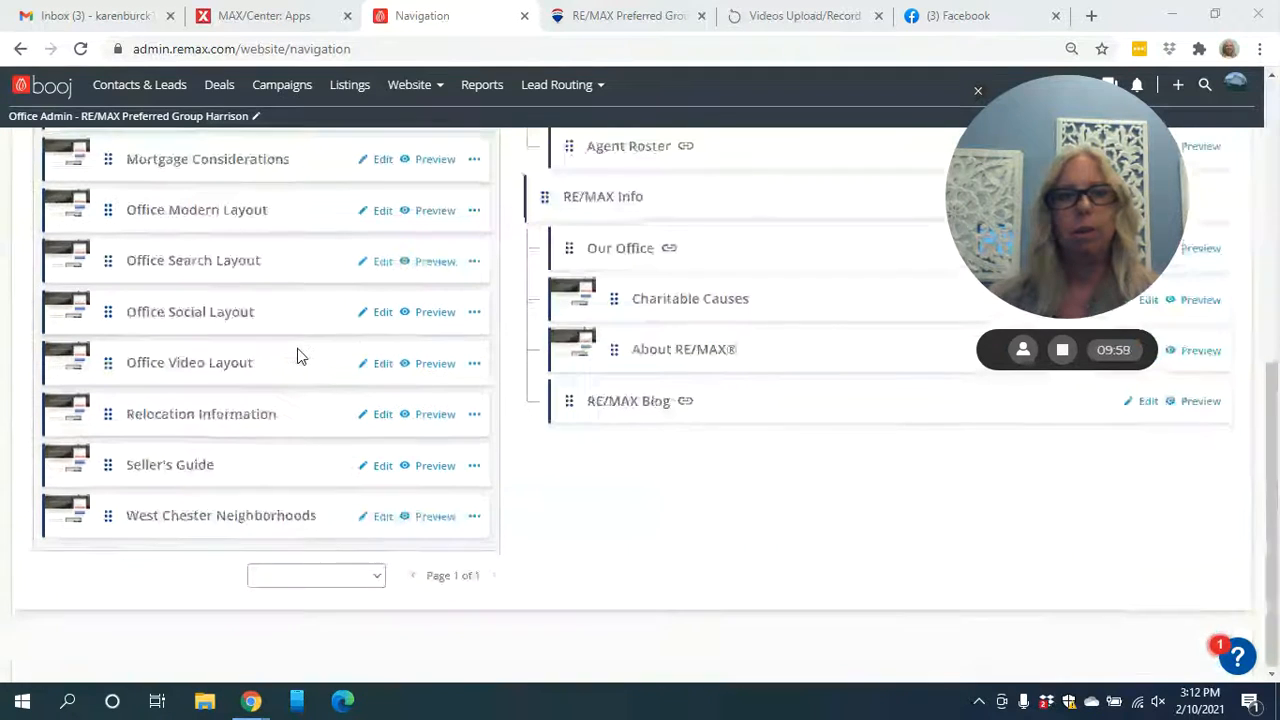
{"action": "left_click_drag", "start_coordinate": [108, 515], "coordinate": [625, 567]}
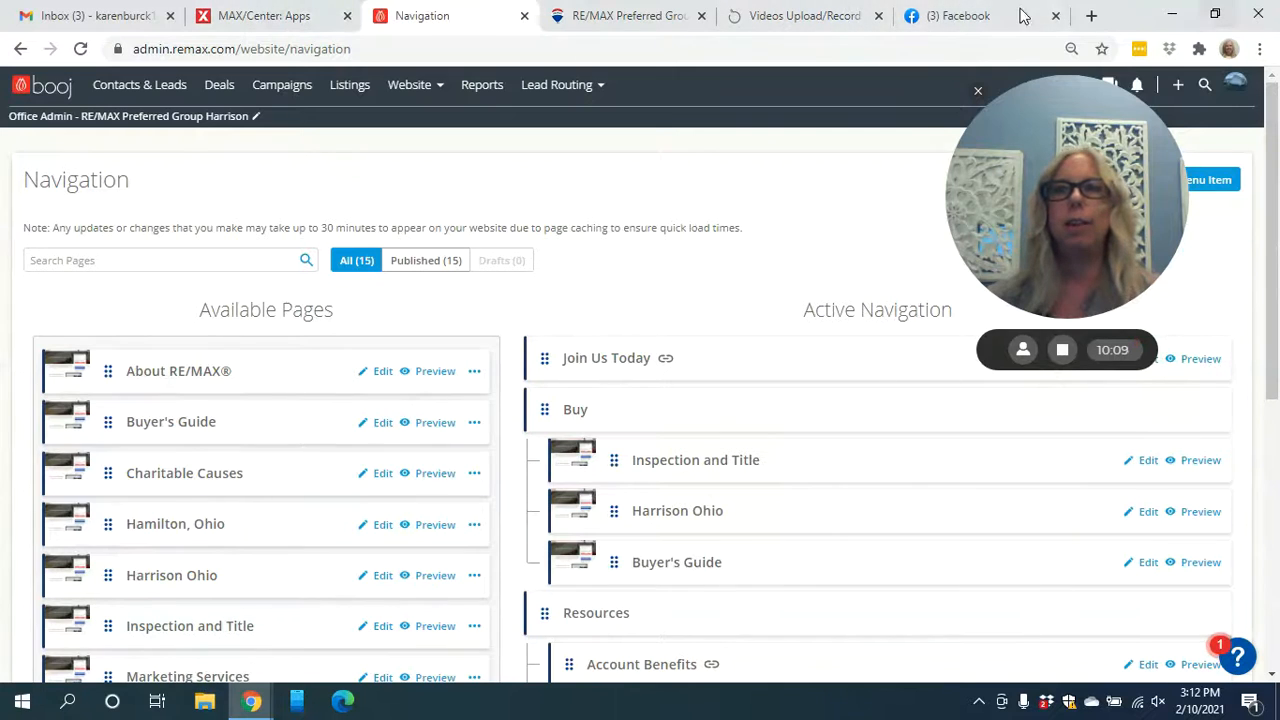
Examine the community page links in the public RE/MAX Preferred Group site's menu and close that site.
{"action": "left_click", "coordinate": [678, 15]}
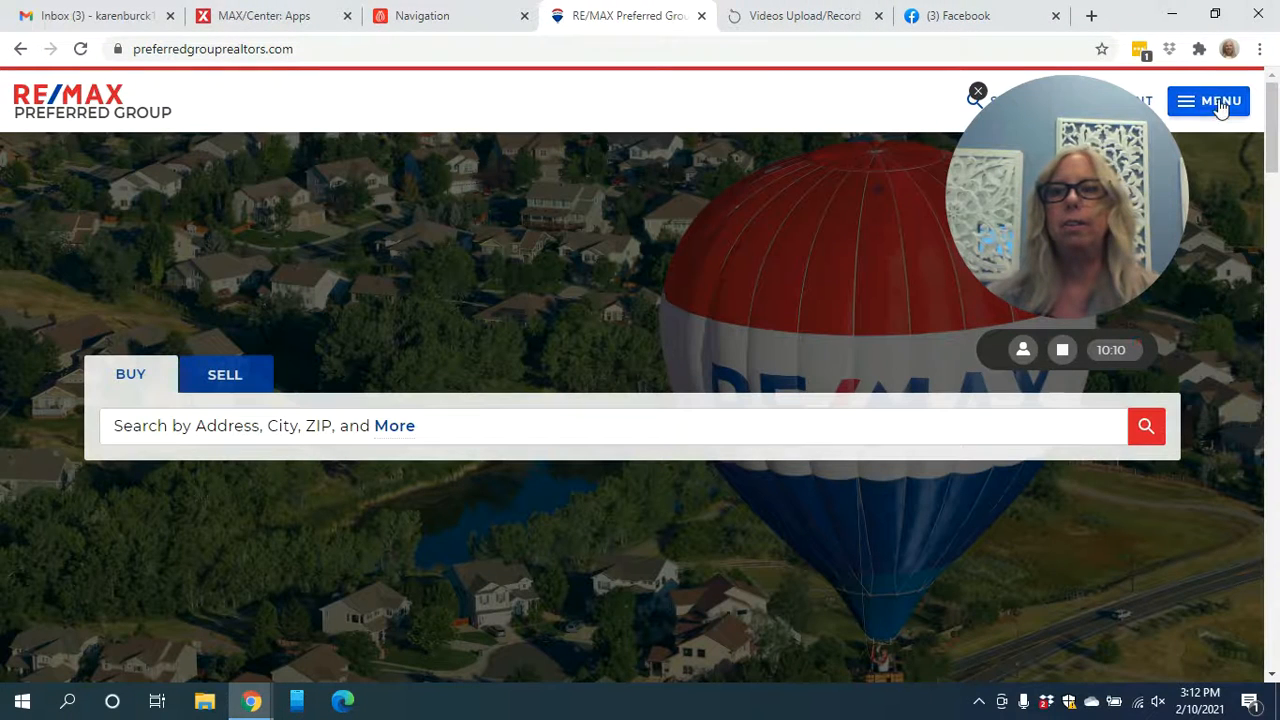
{"action": "left_click", "coordinate": [1220, 103]}
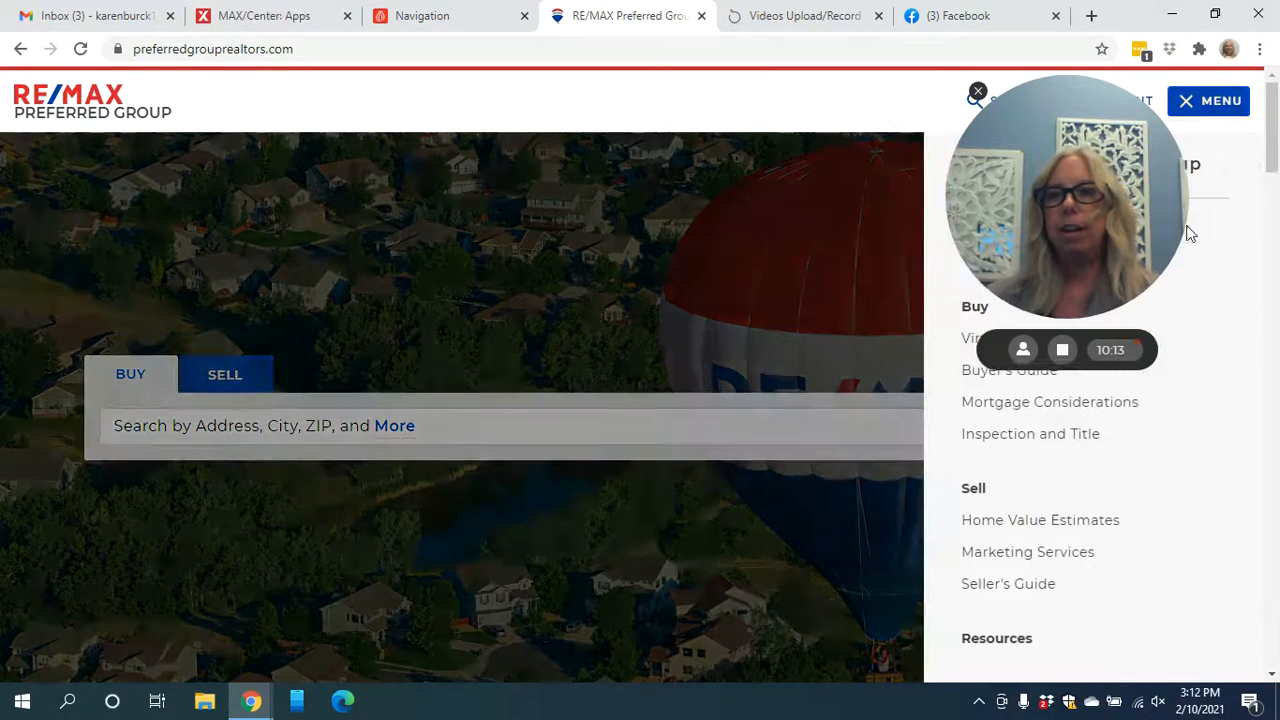
{"action": "scroll", "coordinate": [1167, 516], "scroll_direction": "down", "scroll_amount": 10}
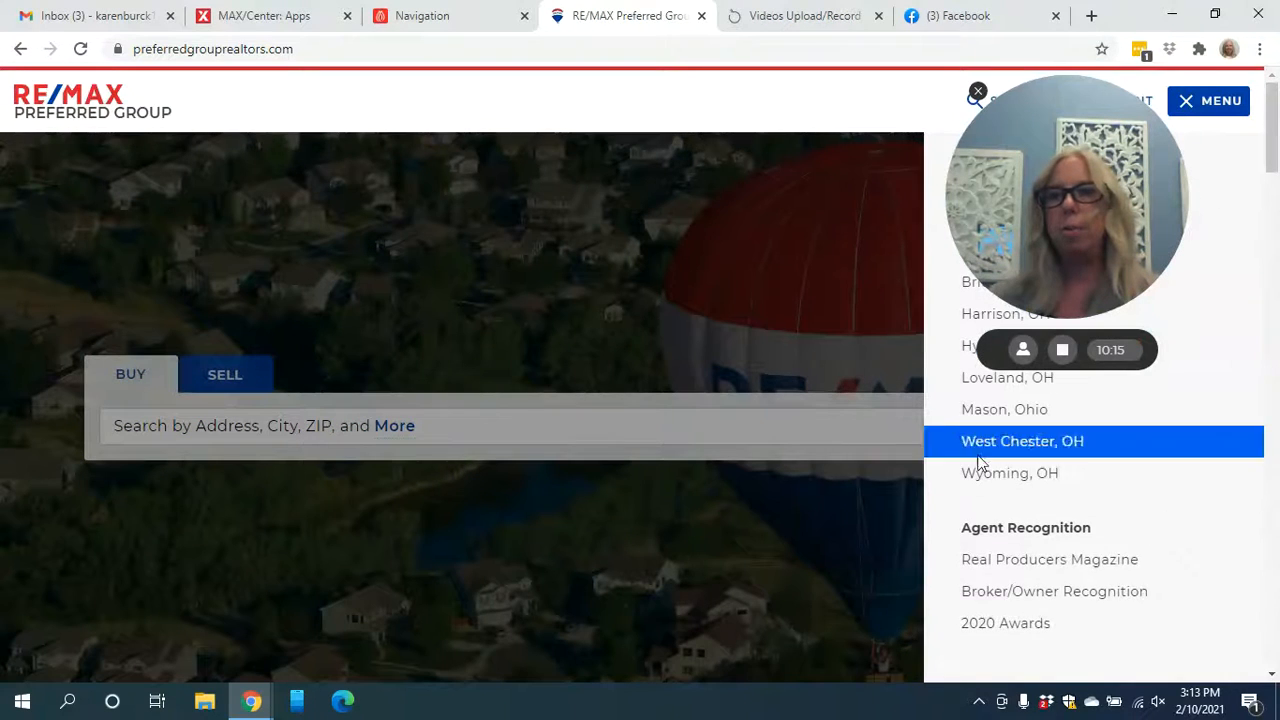
{"action": "scroll", "coordinate": [1030, 510], "scroll_direction": "up", "scroll_amount": 10}
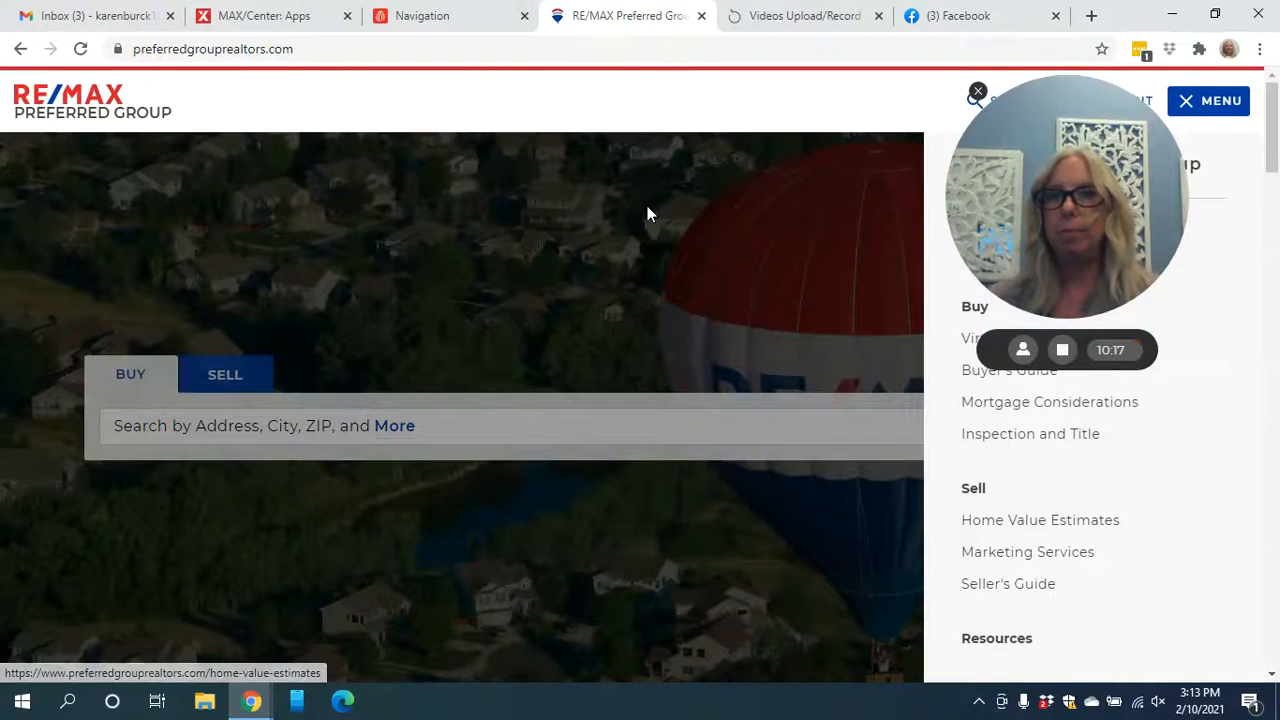
{"action": "left_click", "coordinate": [702, 16]}
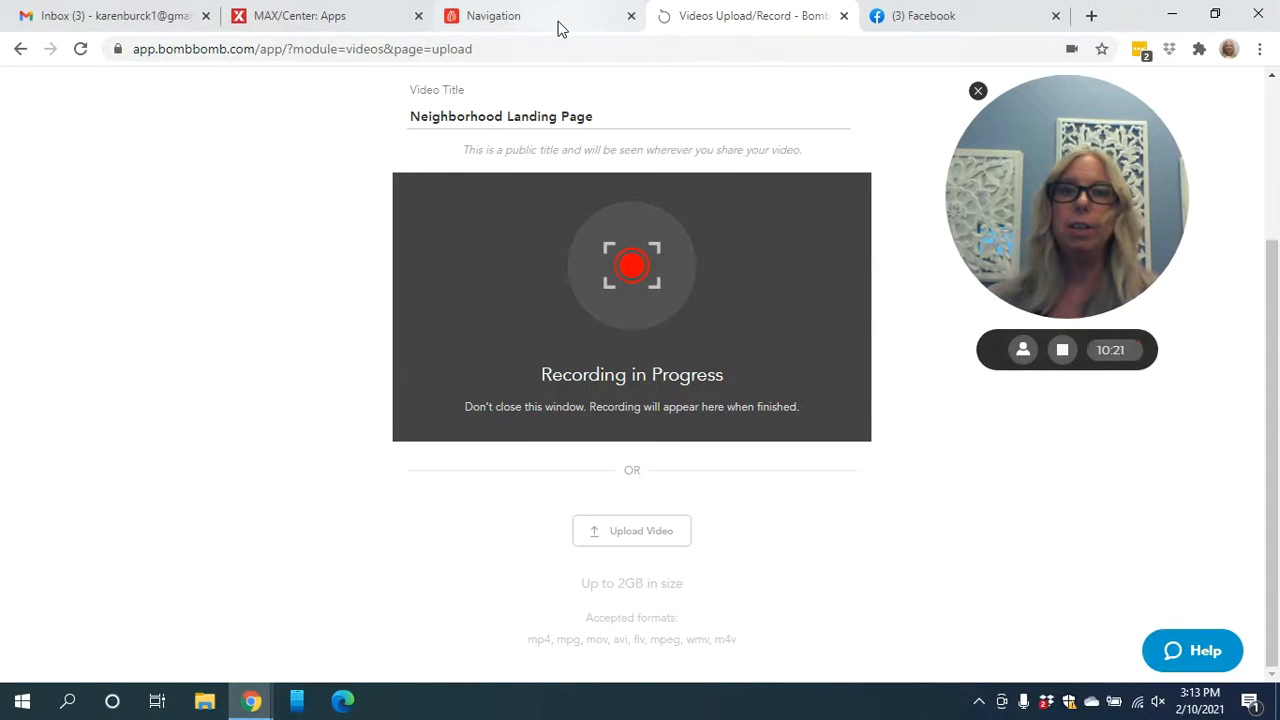
Switch back to the website admin and open its Pages list.
{"action": "left_click", "coordinate": [558, 28]}
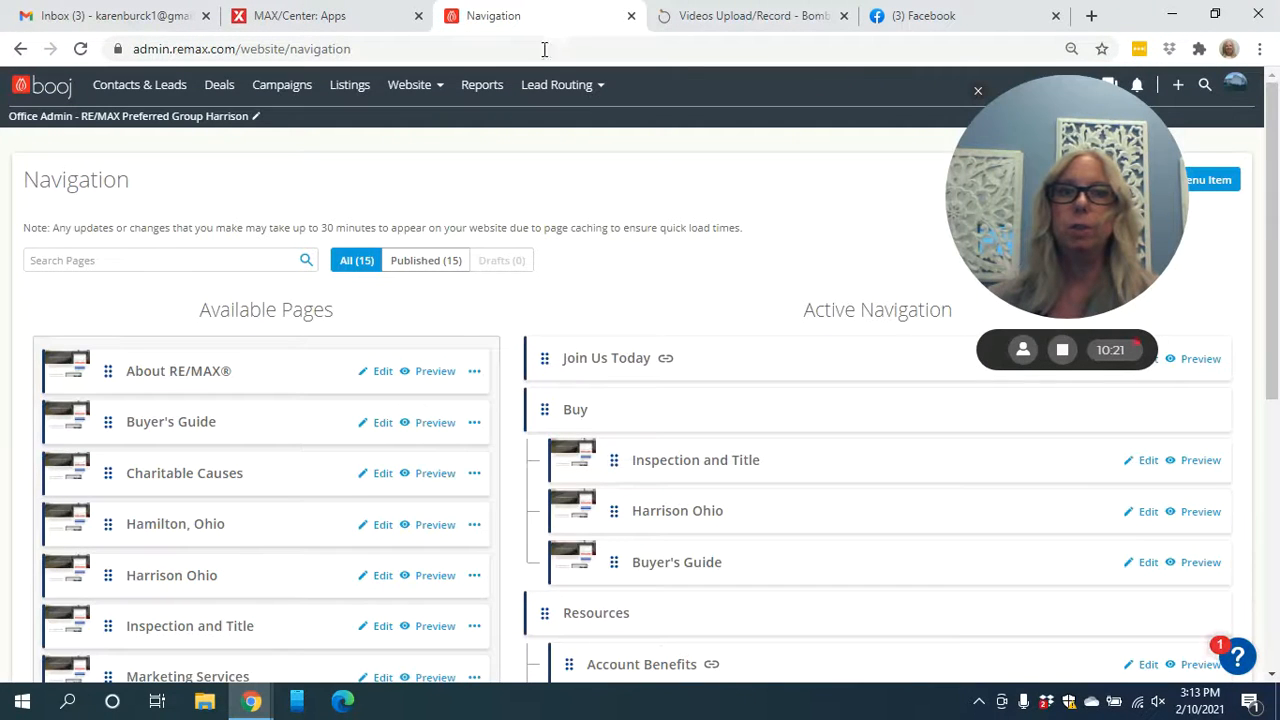
{"action": "left_click", "coordinate": [409, 86]}
{"action": "left_click", "coordinate": [414, 161]}
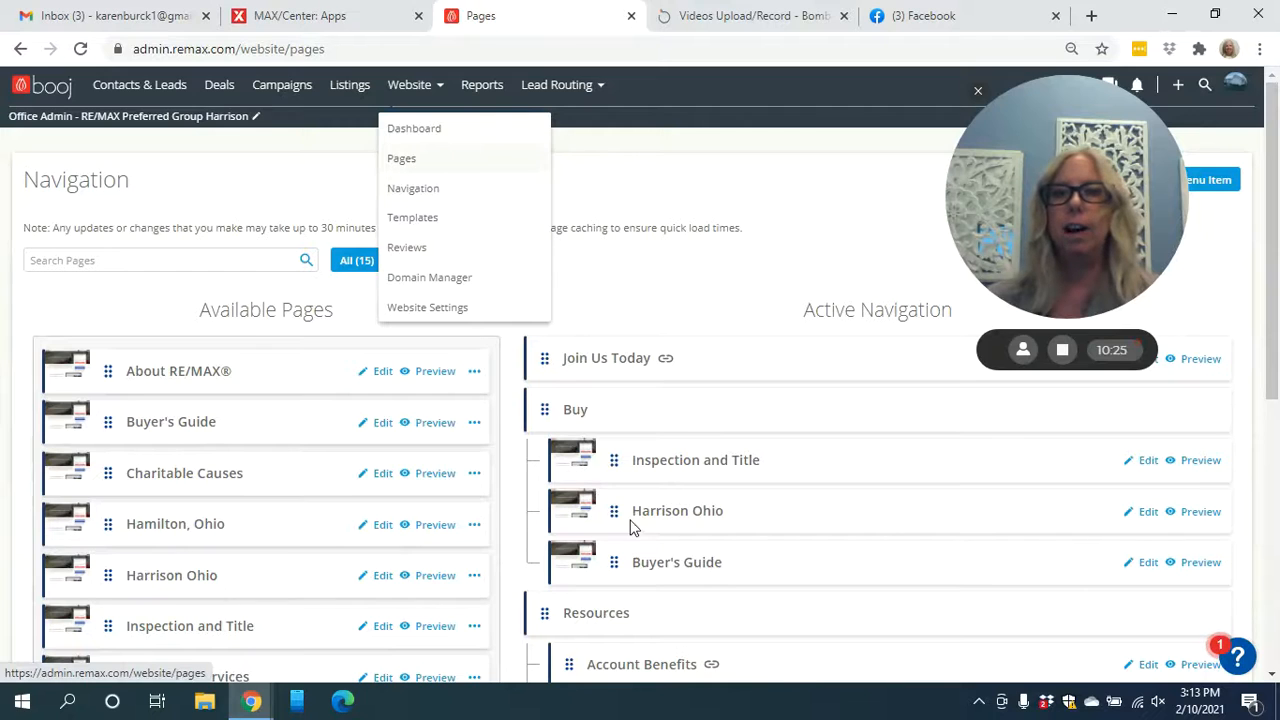